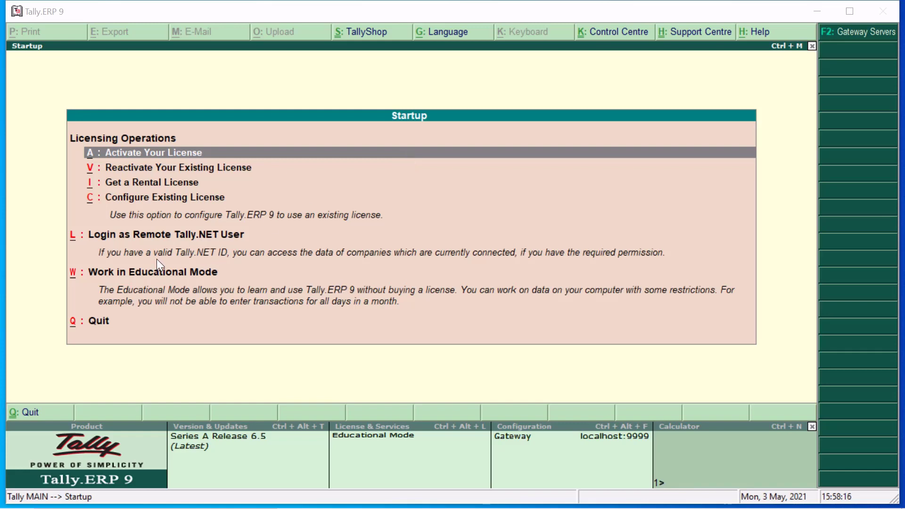
- Start working in Educational Mode
click(145, 271)
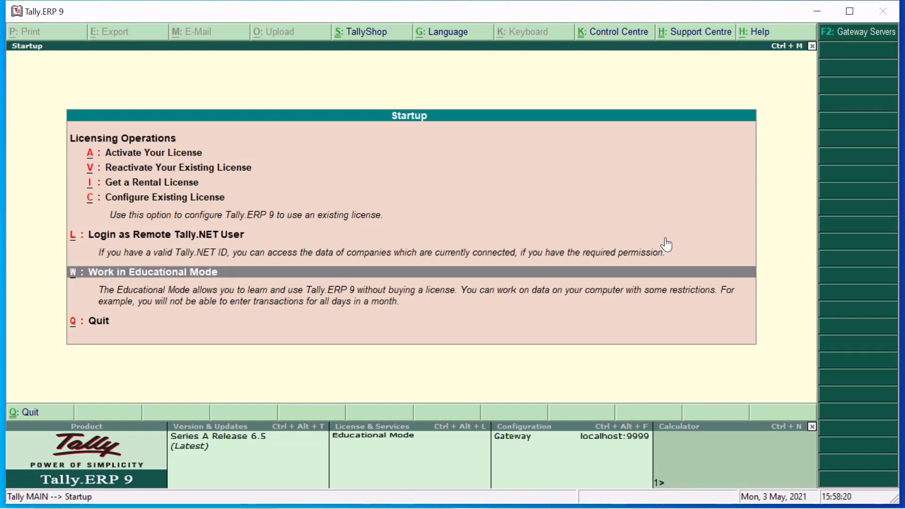
key(Return)
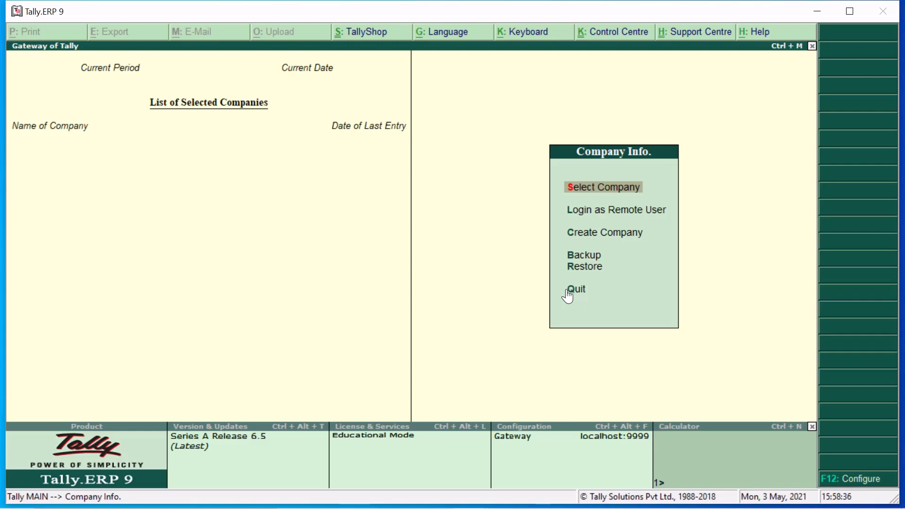
key(Down)
key(Down)
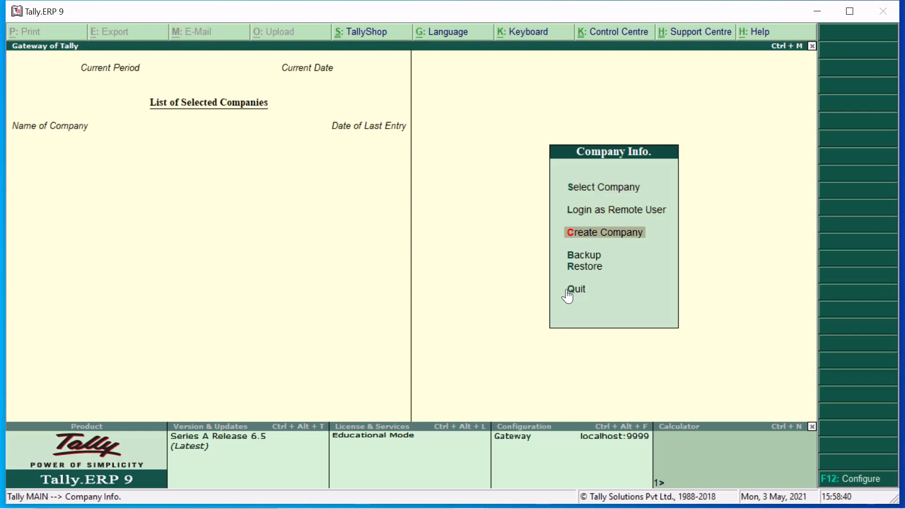
key(Up)
key(Up)
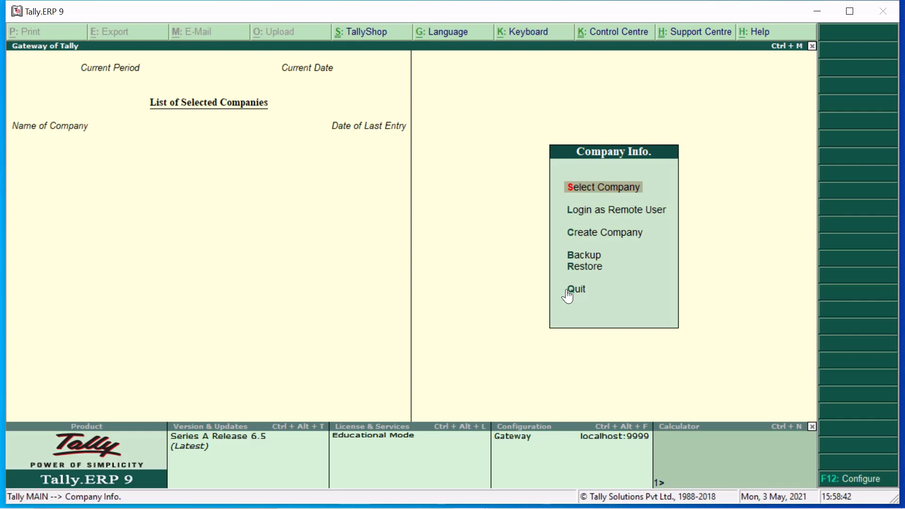
- Set the company data path to D:\TALLY\DATA\2020-21 and load Bajaj Electrical India Pvt. Ltd
key(Return)
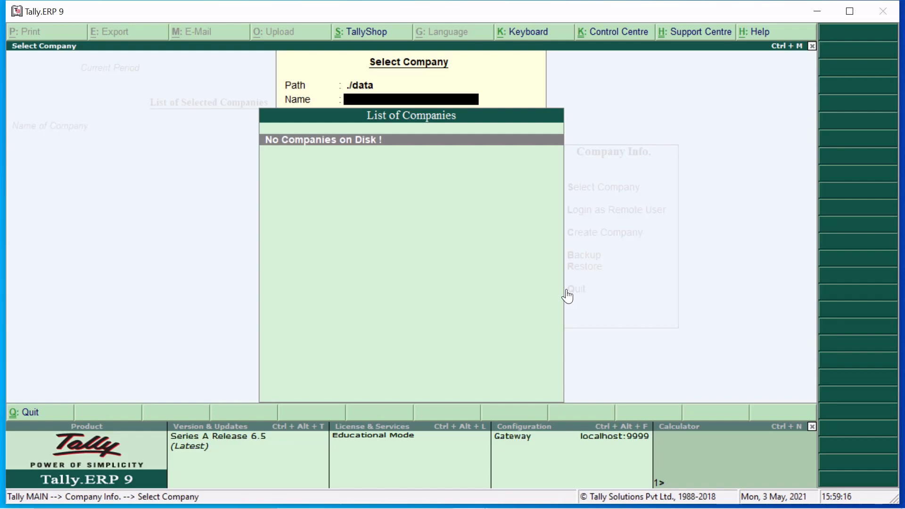
key(BackSpace)
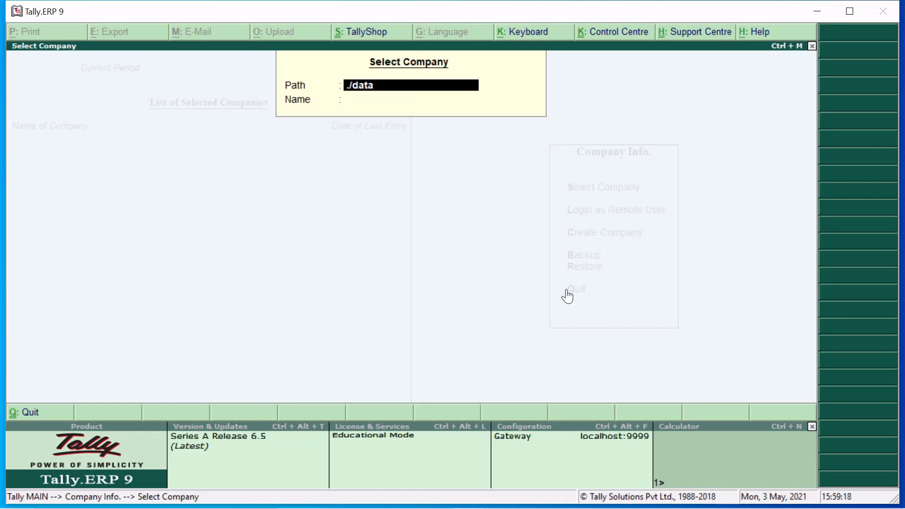
text(d)
key(Caps_Lock)
key(BackSpace)
text(D)
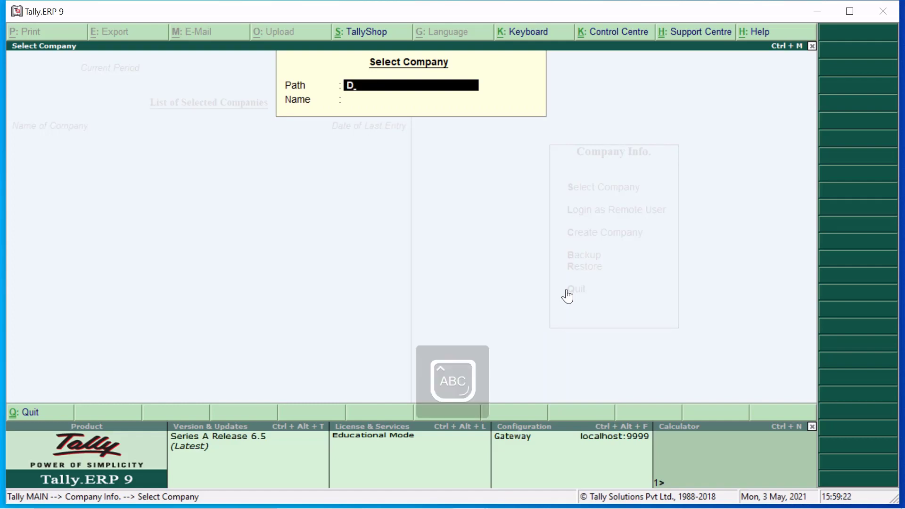
text(:\)
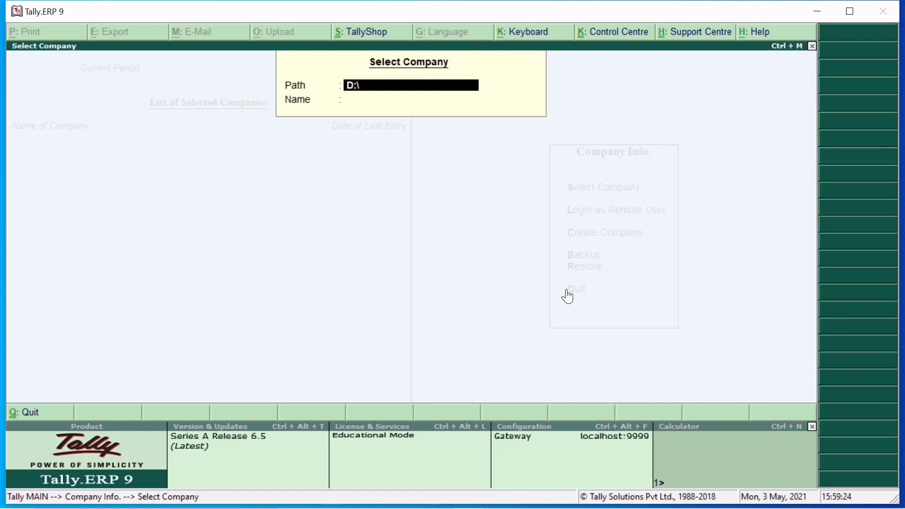
text(TALLY\DATA)
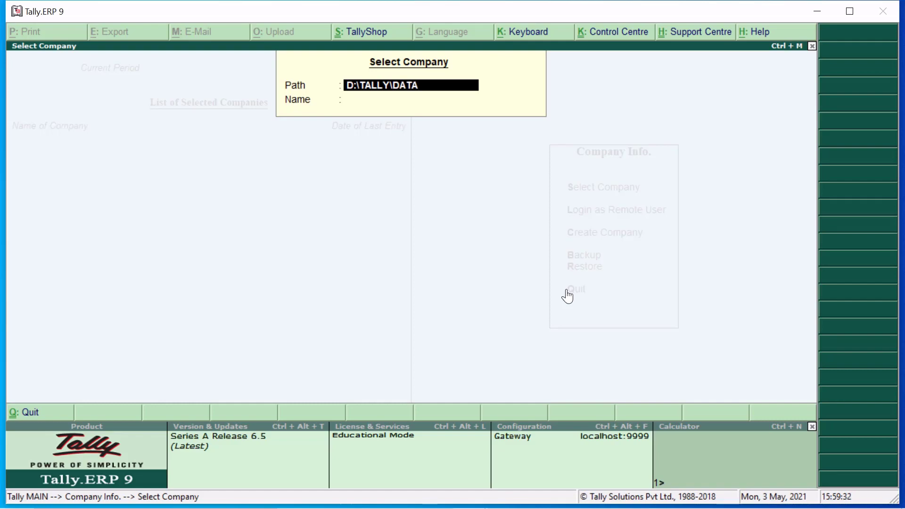
text(\2020-21)
key(Return)
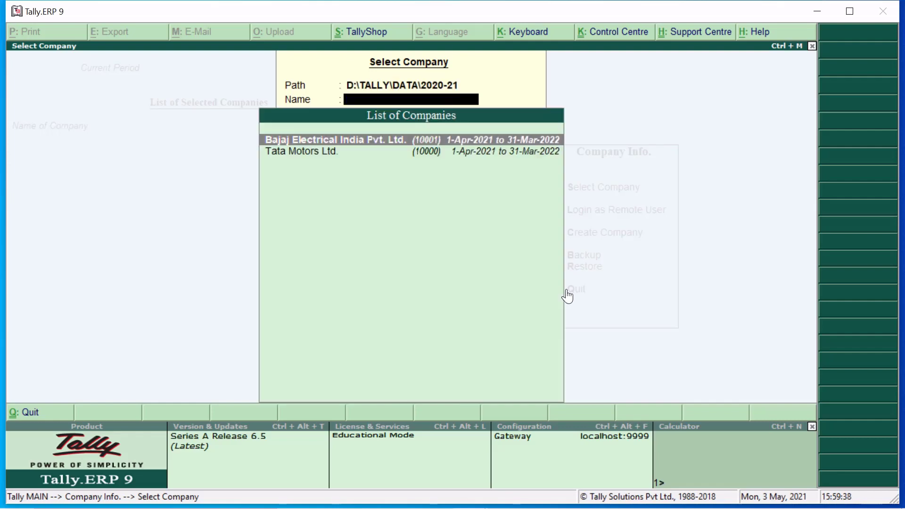
key(Return)
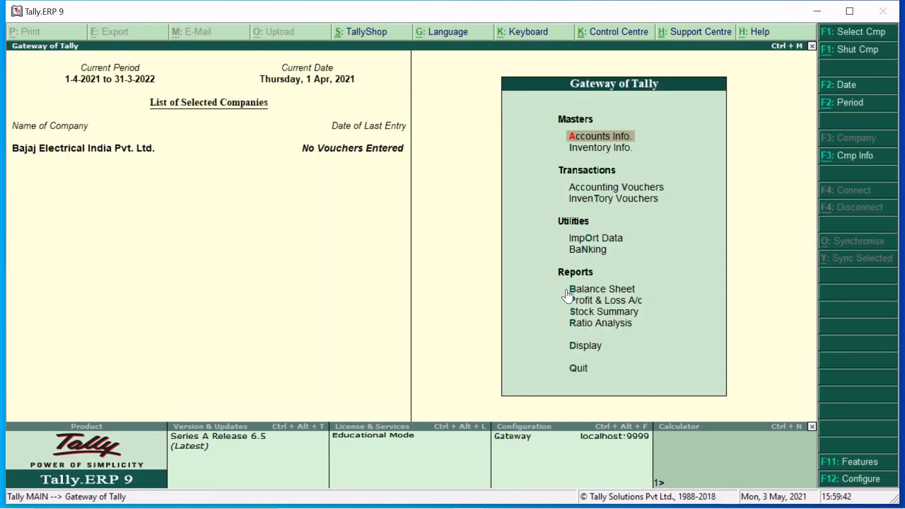
- Shut Bajaj Electrical India Pvt. Ltd. and load Tata Motors Ltd. from the same data path
click(829, 54)
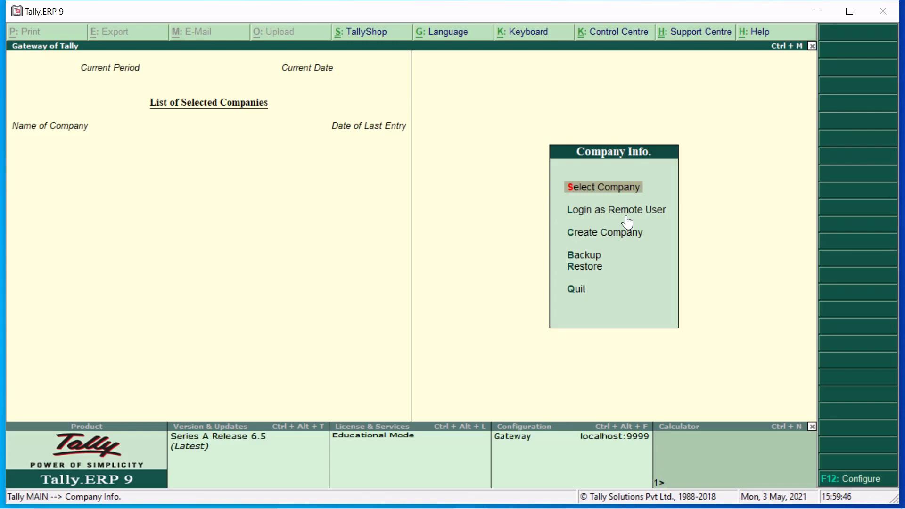
key(Return)
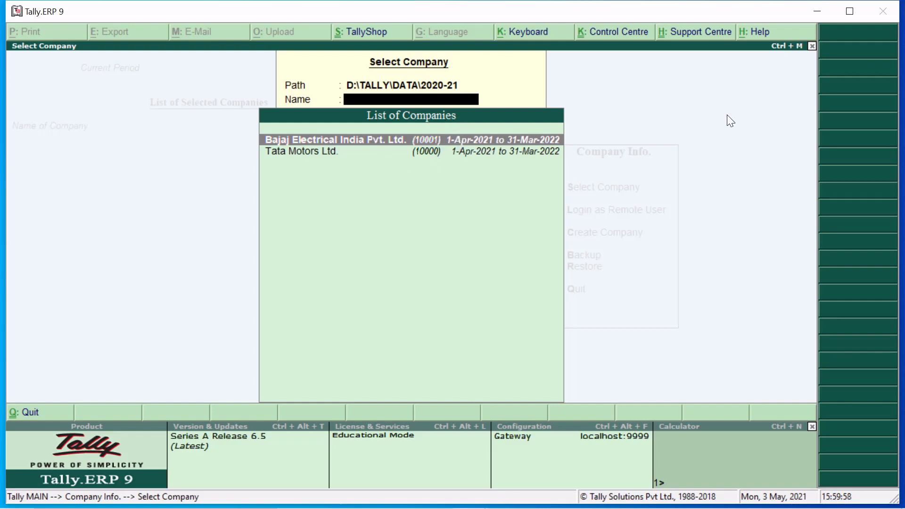
key(Down)
key(Up)
key(Down)
key(Up)
key(Down)
key(Up)
key(Down)
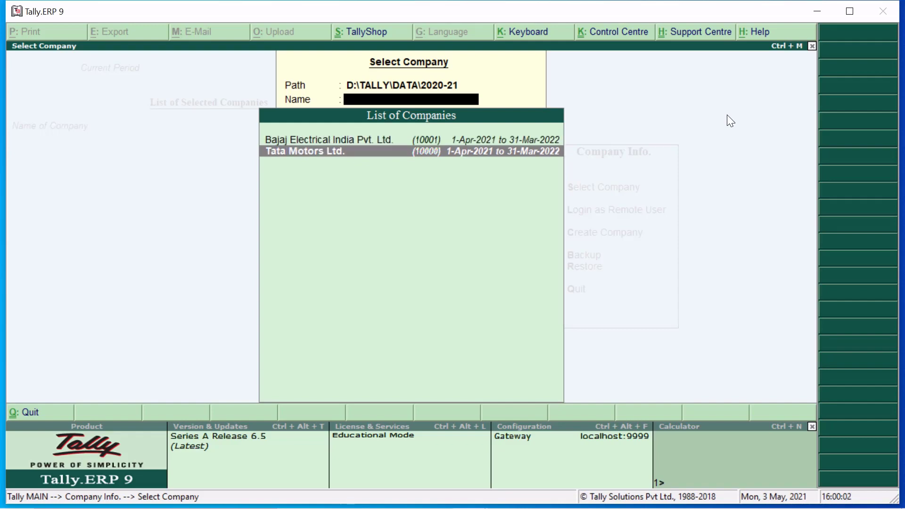
key(Up)
key(Down)
key(Up)
key(Down)
key(Up)
key(Down)
key(Return)
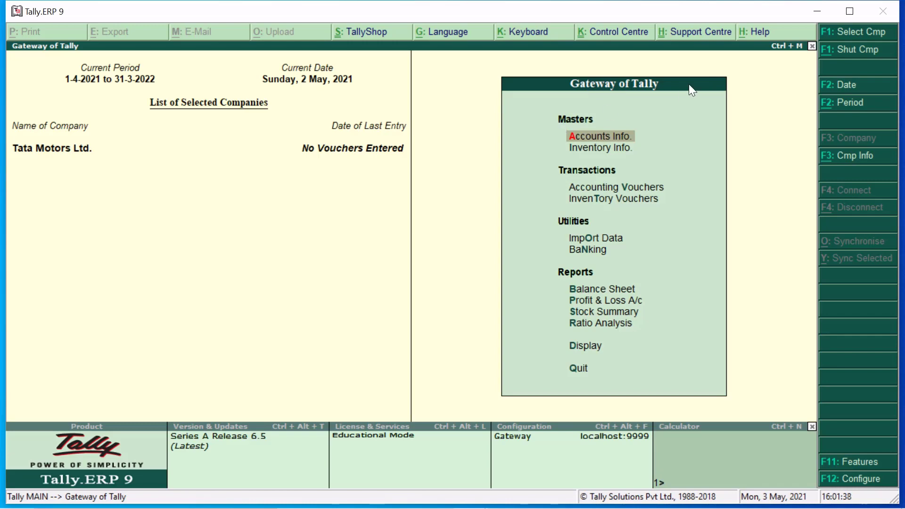
- Go to the ledger masters of Tata Motors Ltd. through Accounts Info
key(Down)
key(Up)
key(Down)
key(Up)
key(Down)
key(Up)
key(Return)
key(Down)
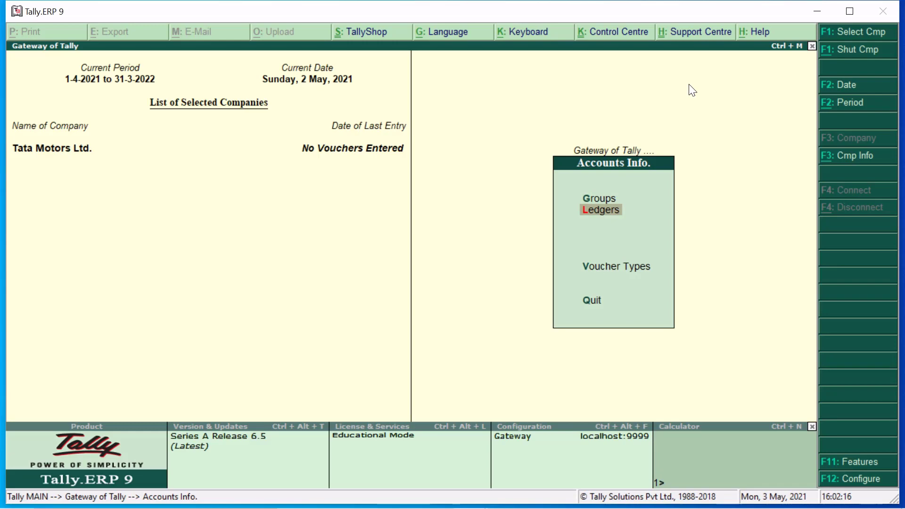
key(Return)
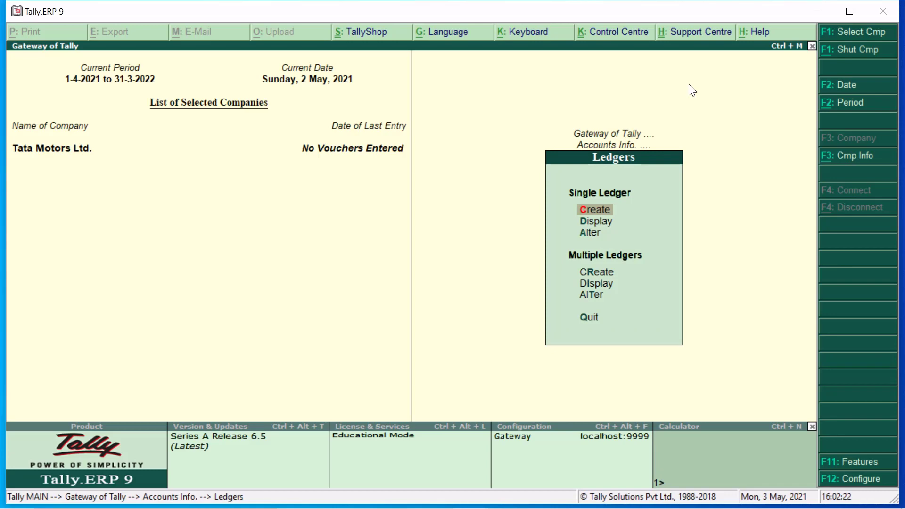
- Look through the create, display and alter options for single and multiple ledgers
key(Up)
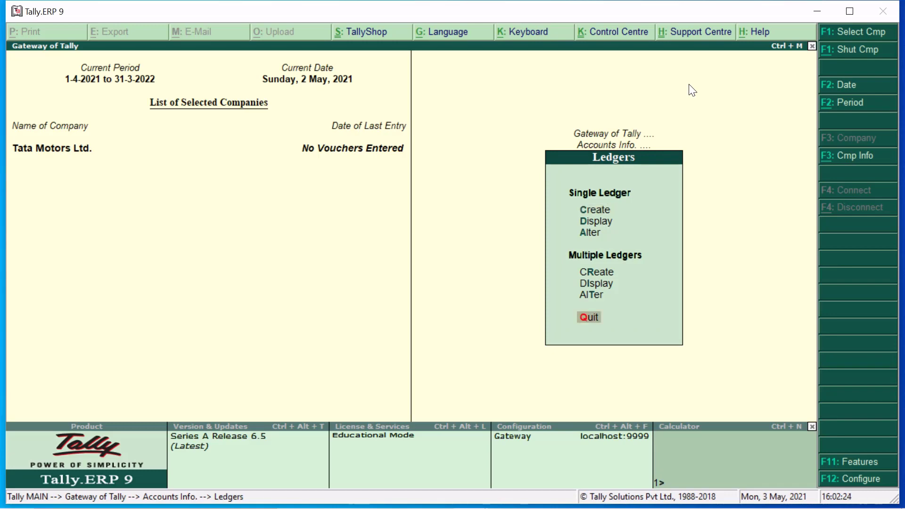
key(Down)
key(Down)
key(Down)
key(Down)
key(Down)
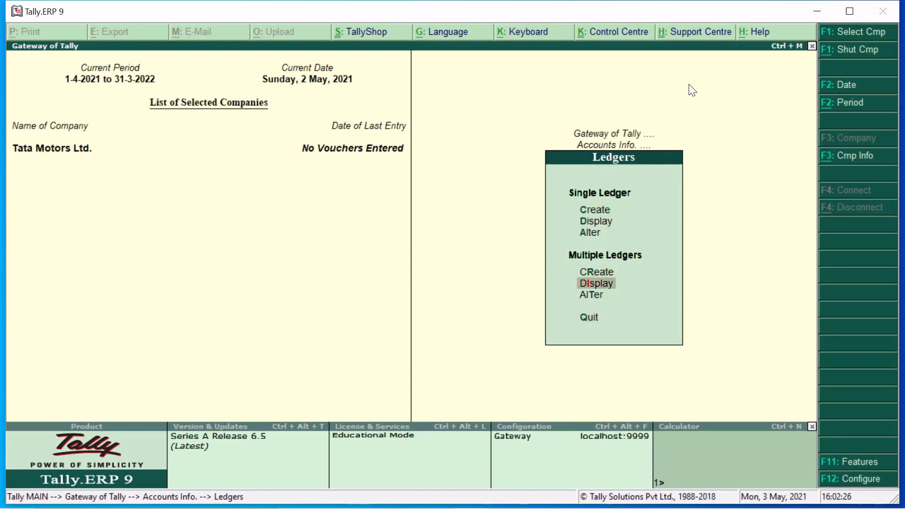
key(Up)
key(Up)
key(Up)
key(Up)
key(Up)
key(Down)
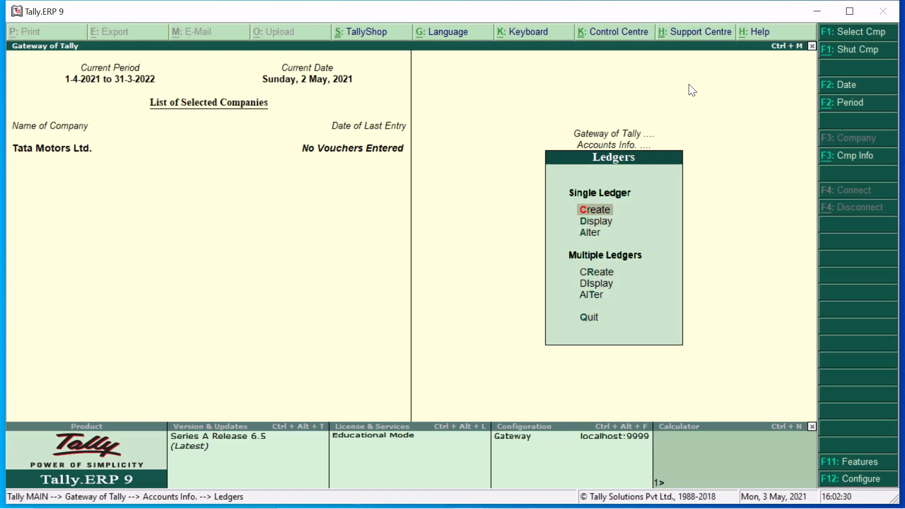
key(Up)
key(Down)
- View the blank single-ledger creation form, then quit it and return to the Gateway of Tally
key(Return)
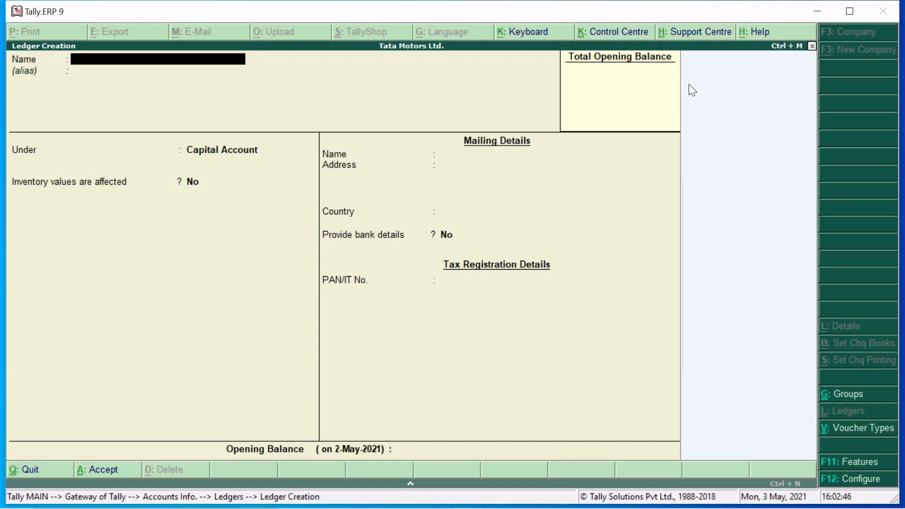
key(Escape)
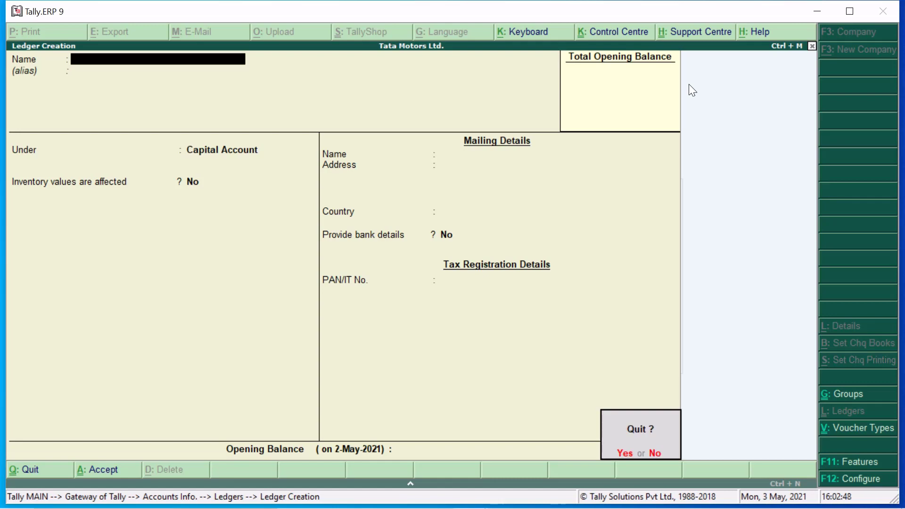
key(y)
key(Escape)
key(Escape)
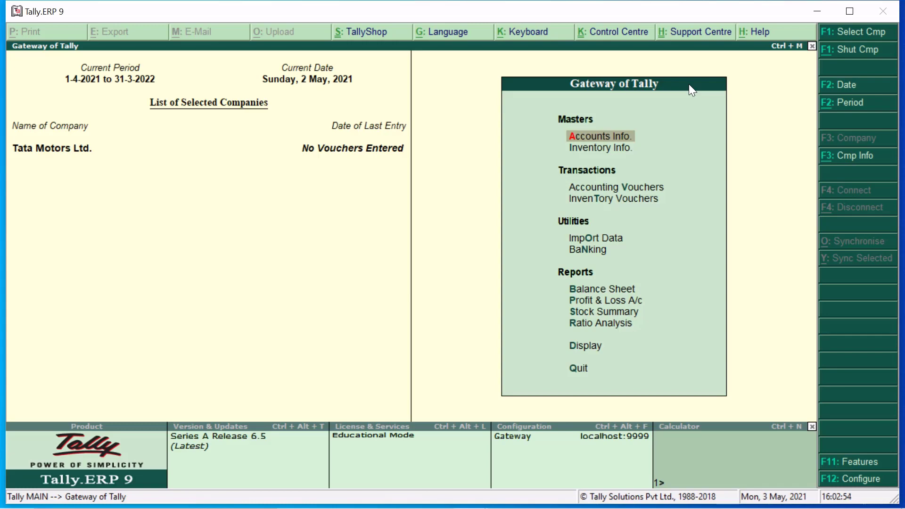
- Go through Accounts Info to view the single-ledger creation form again and quit without creating a ledger
key(Return)
key(Down)
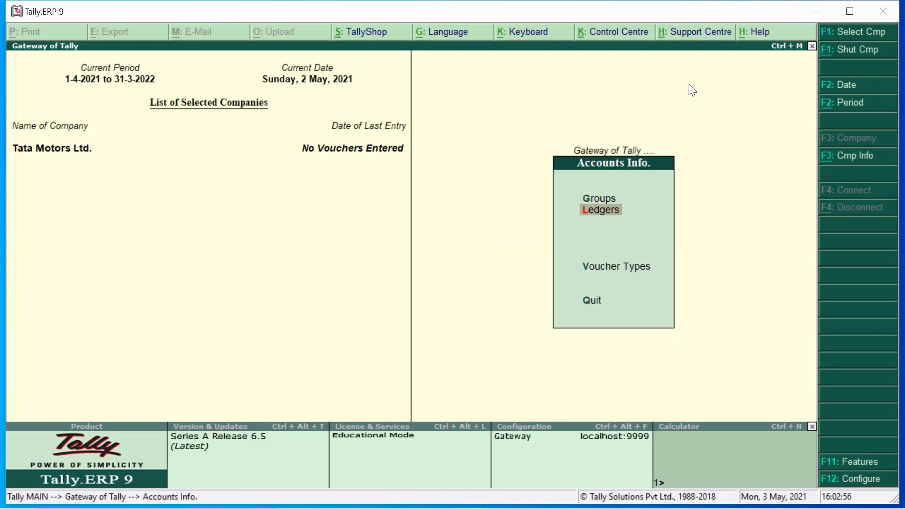
key(Return)
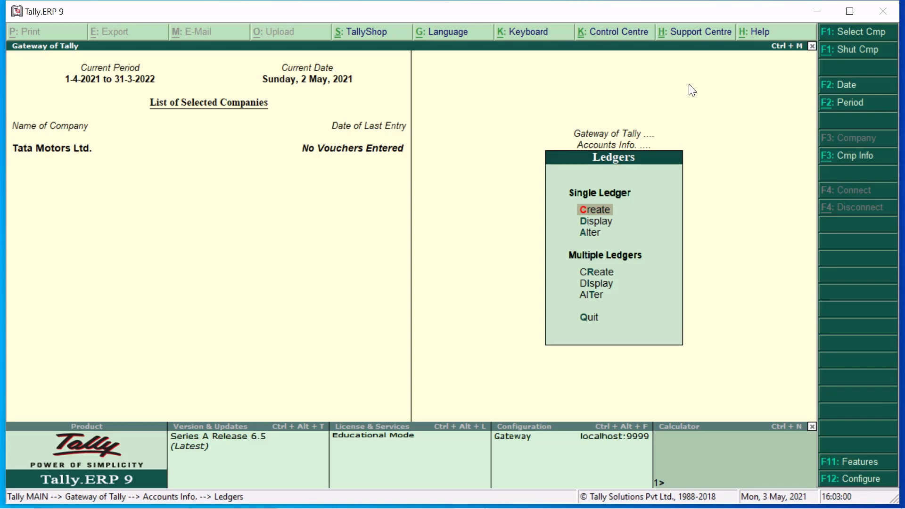
key(Return)
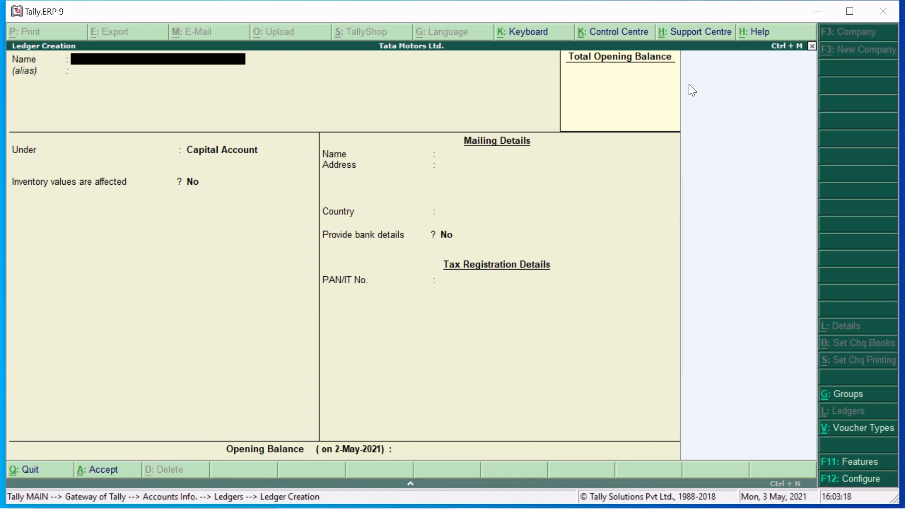
key(Escape)
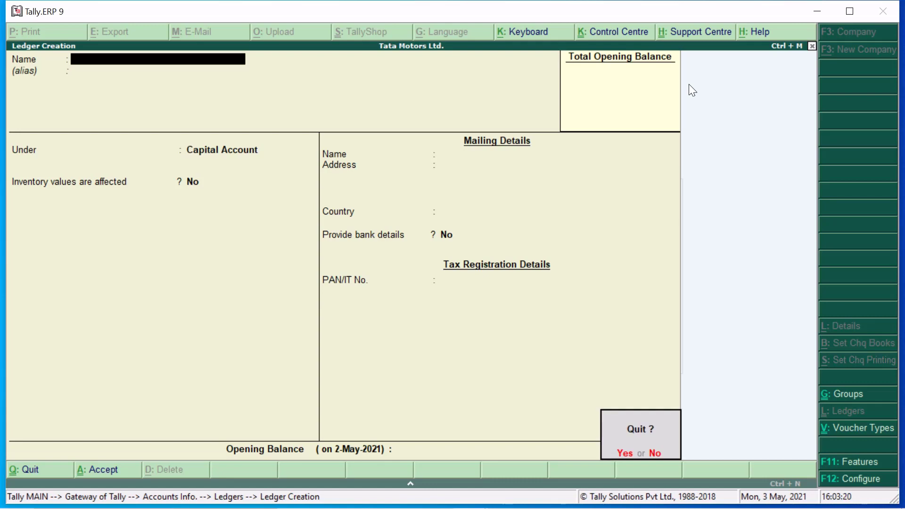
key(y)
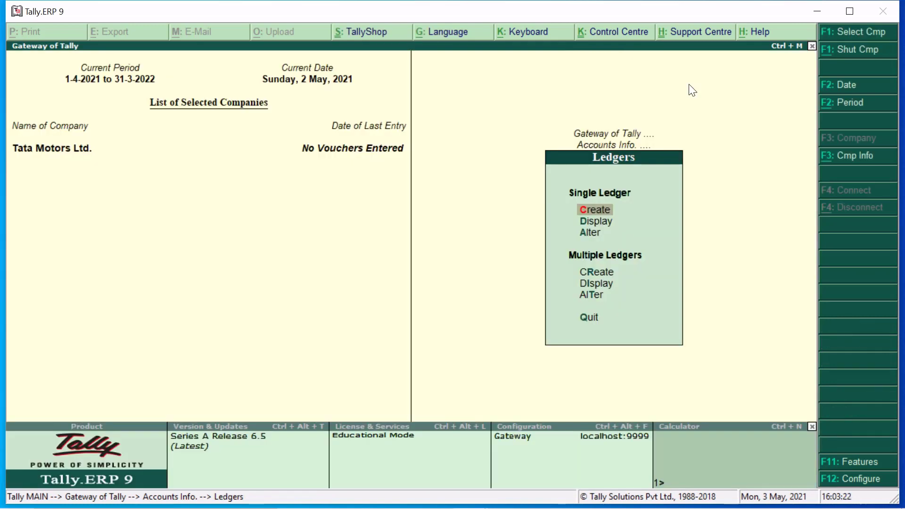
- Examine the list of existing ledgers available for single-ledger display, then return to the Gateway of Tally
key(Down)
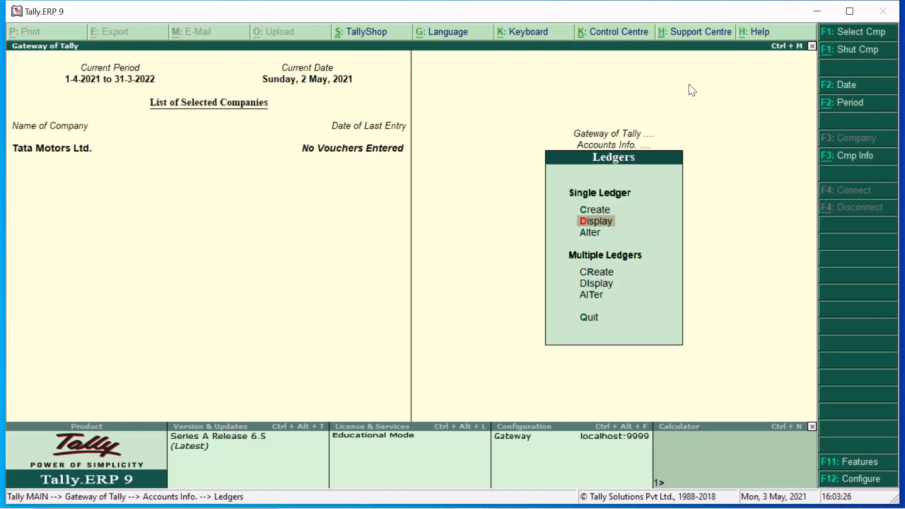
key(Return)
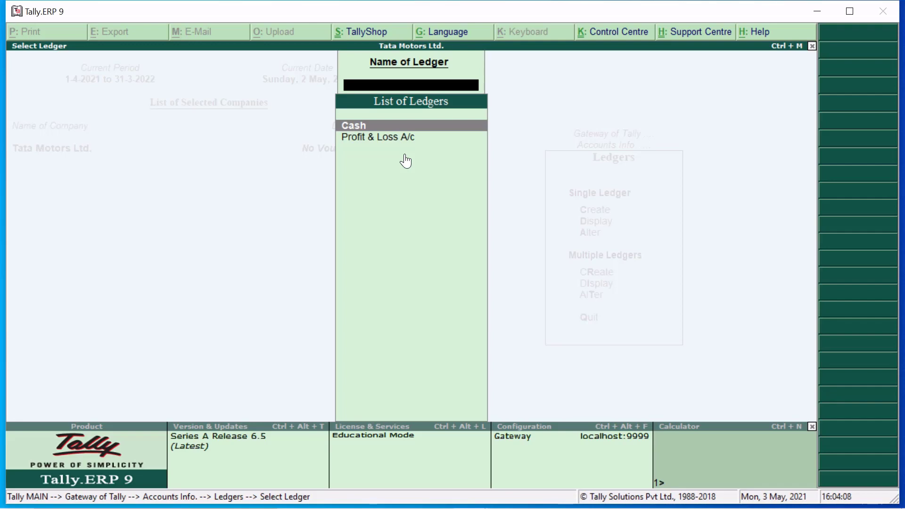
key(Escape)
key(Escape)
key(Escape)
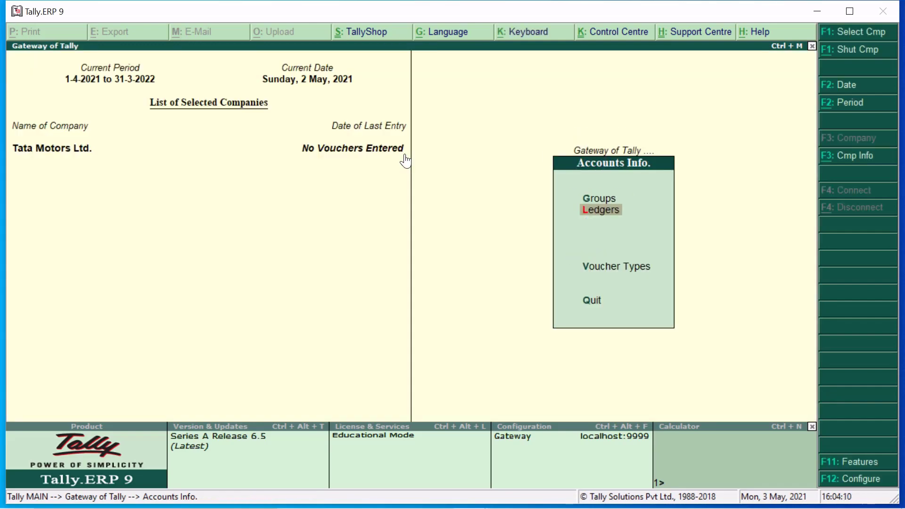
- Open the single-ledger creation form for Tata Motors Ltd. through Accounts Info
key(Return)
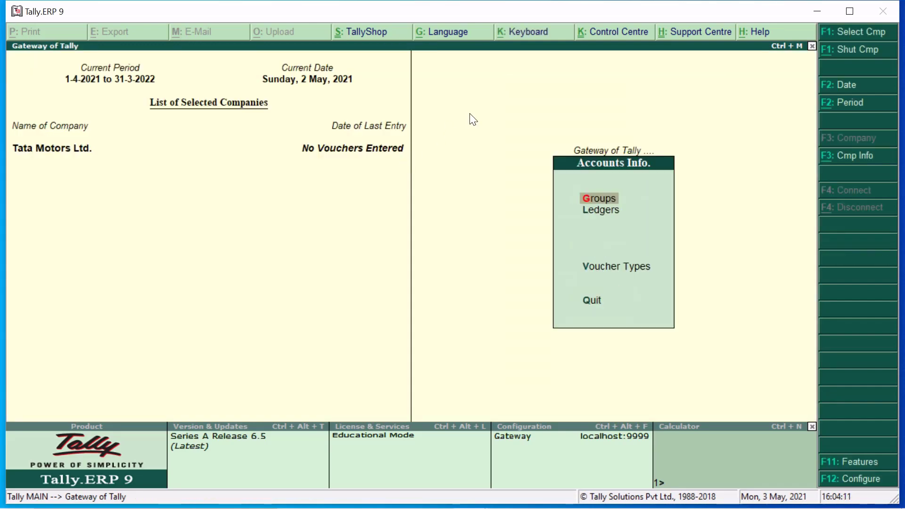
key(Down)
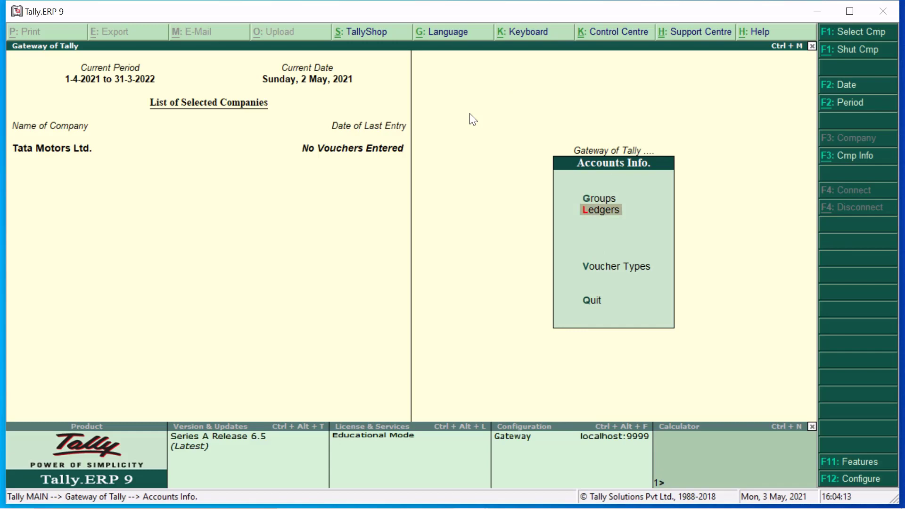
key(Return)
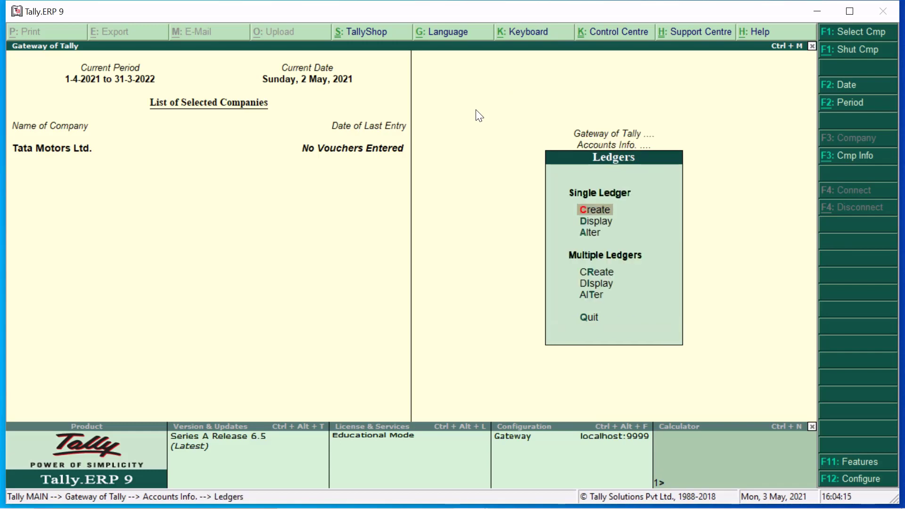
key(Return)
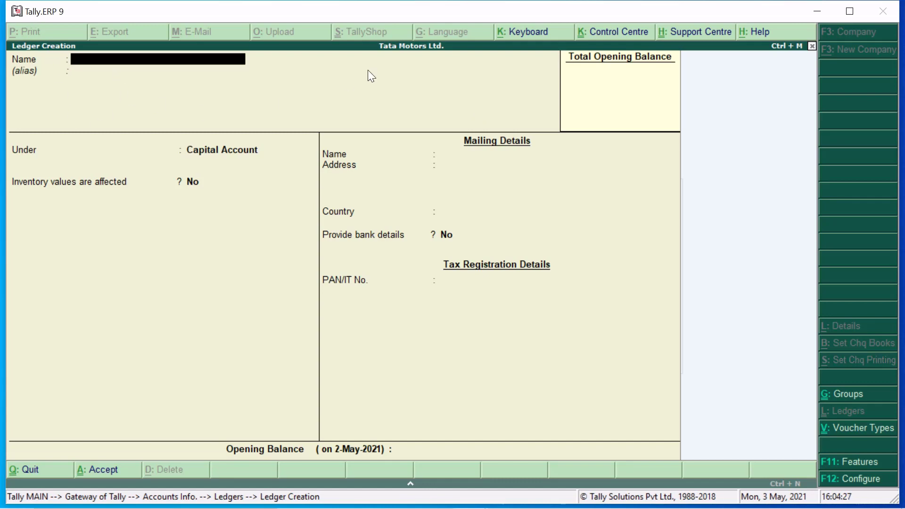
- Name the new ledger Building A/c and leave its alias blank
text(BUIL)
key(BackSpace)
key(BackSpace)
key(BackSpace)
key(Caps_Lock)
text(uildi)
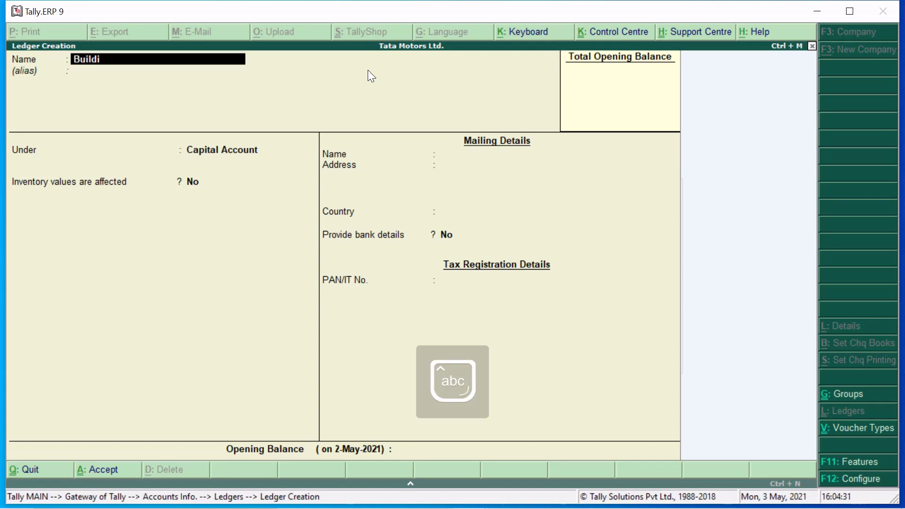
text(ng A/c)
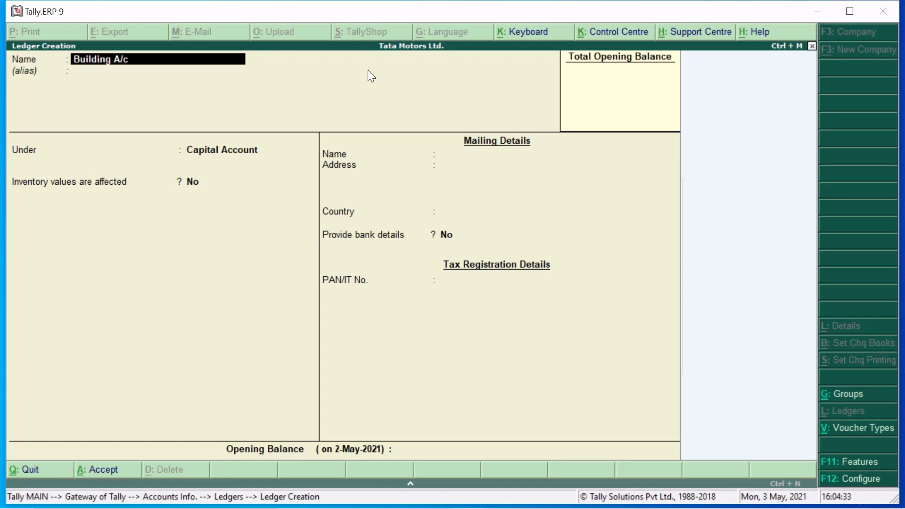
key(Return)
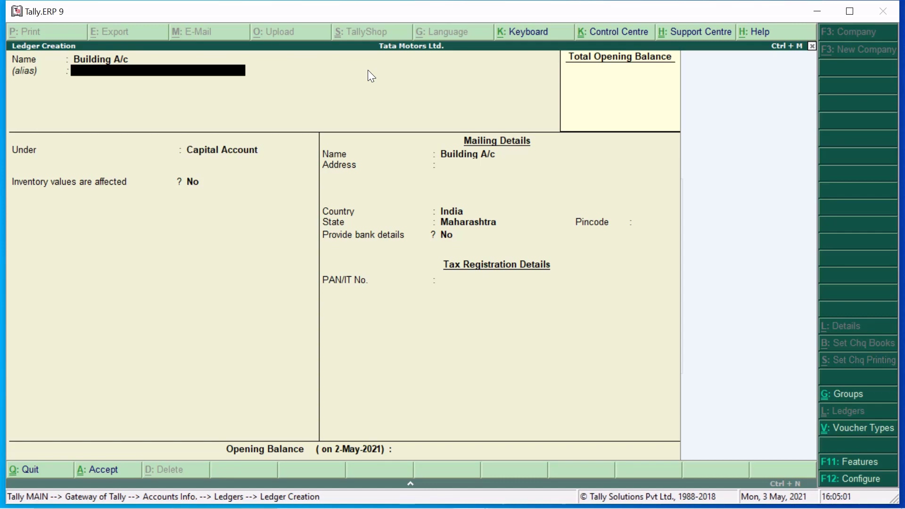
key(Return)
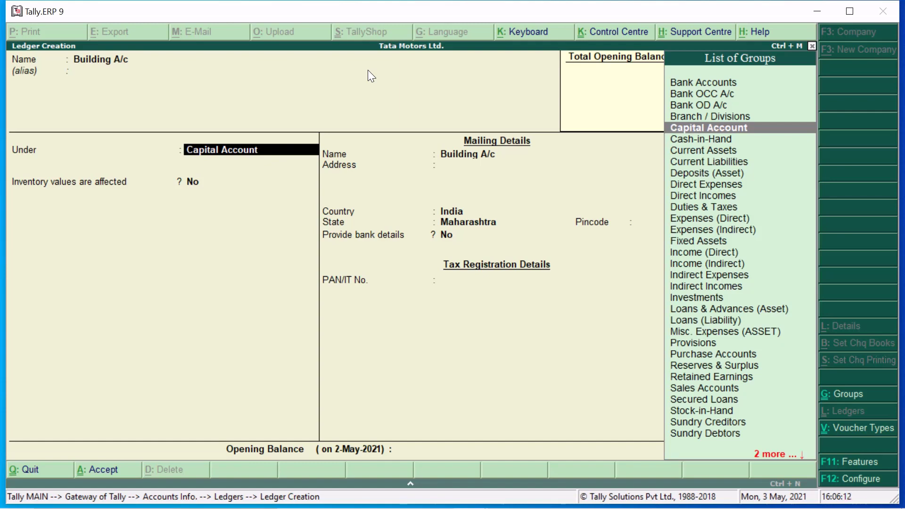
- Place the Building A/c ledger under Fixed Assets and keep the default inventory, mailing, bank and tax details
text(F)
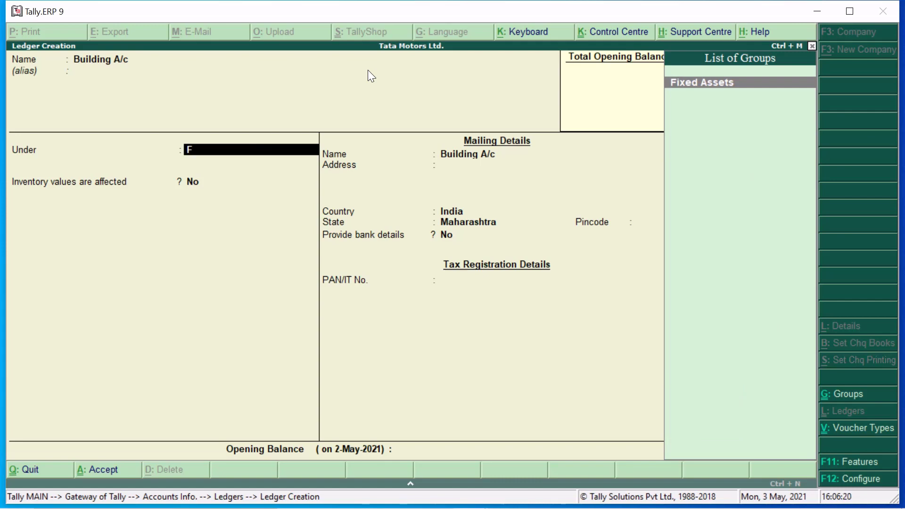
key(Return)
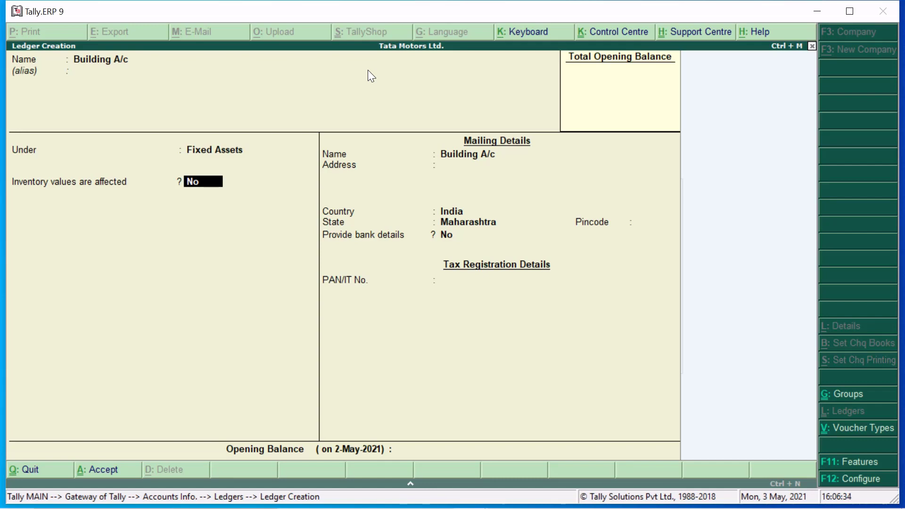
key(Return)
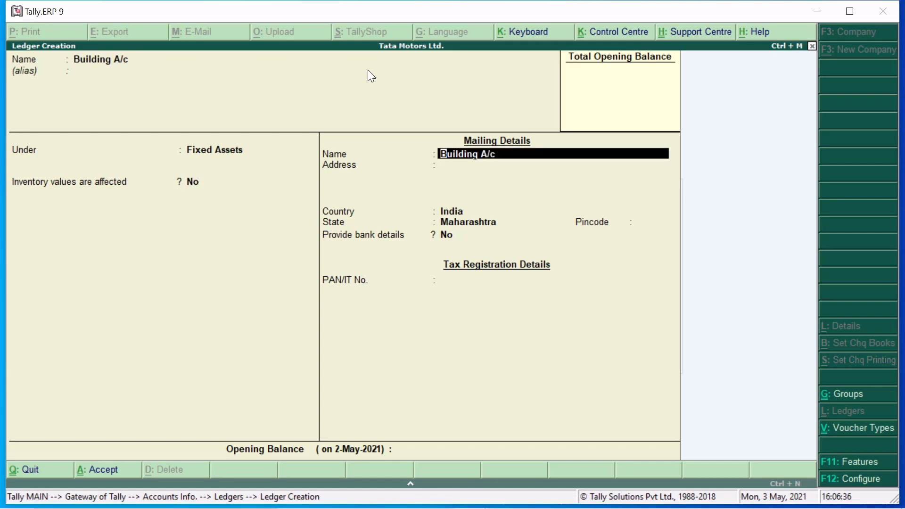
key(Return)
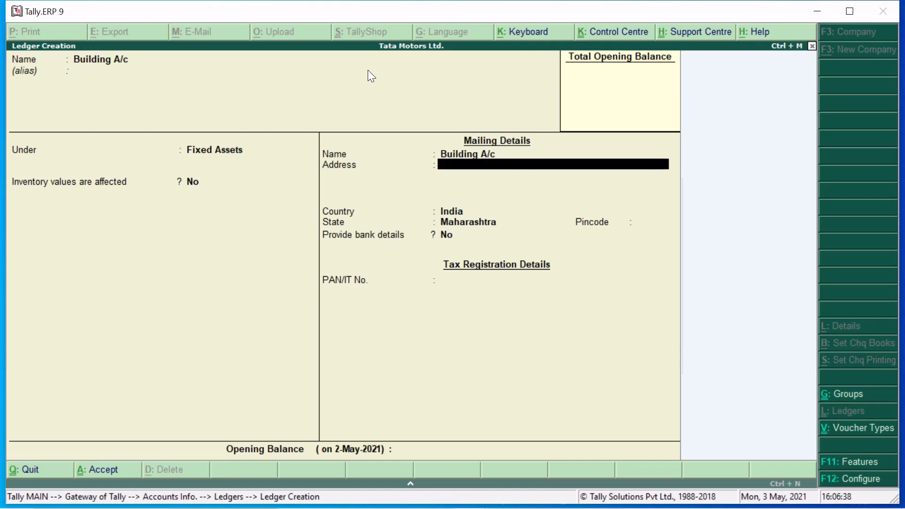
key(Return)
key(Return)
key(Return)
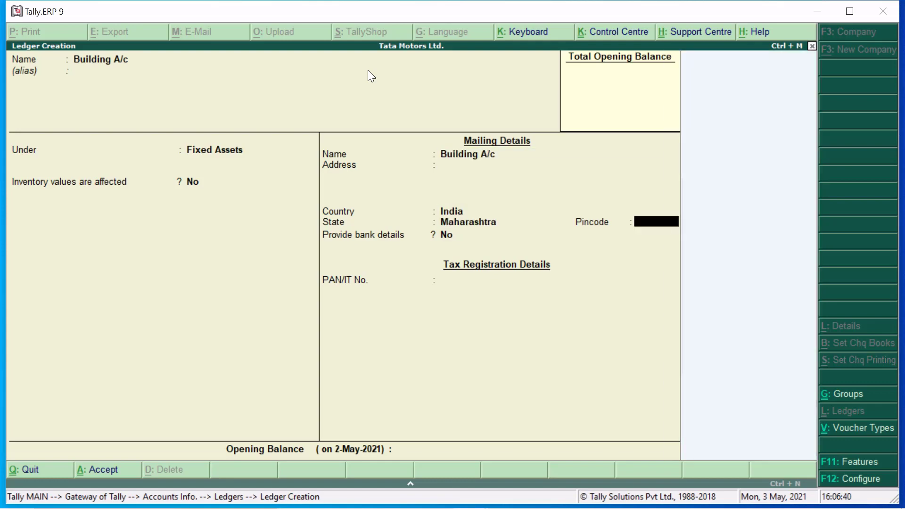
key(Return)
key(Return)
key(Return)
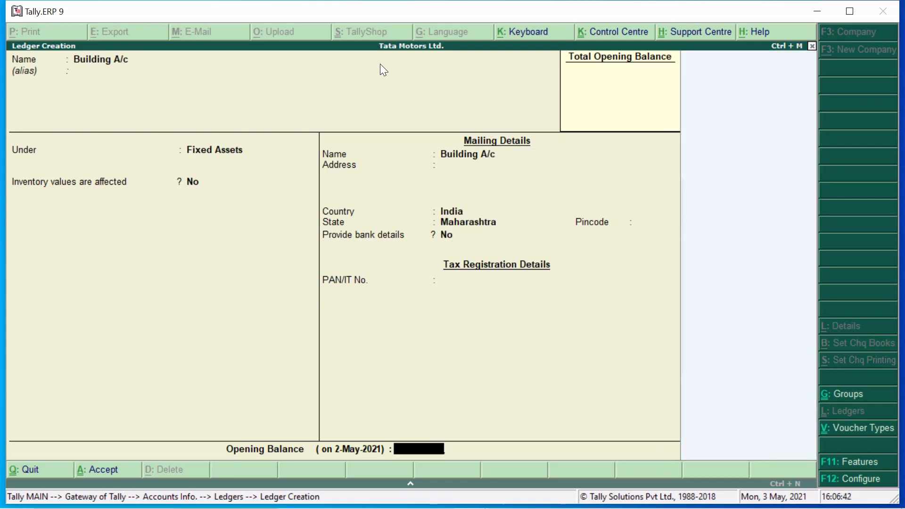
- Set the Building A/c opening balance to 2,00,000.00 Dr and save the ledger
key(Return)
key(Escape)
text(2,)
text(00,)
text(00)
text(000)
key(Return)
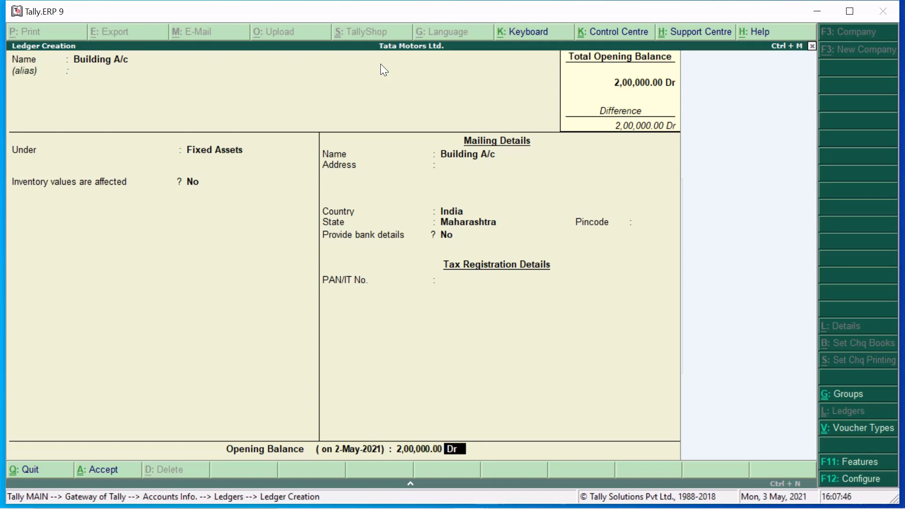
key(Return)
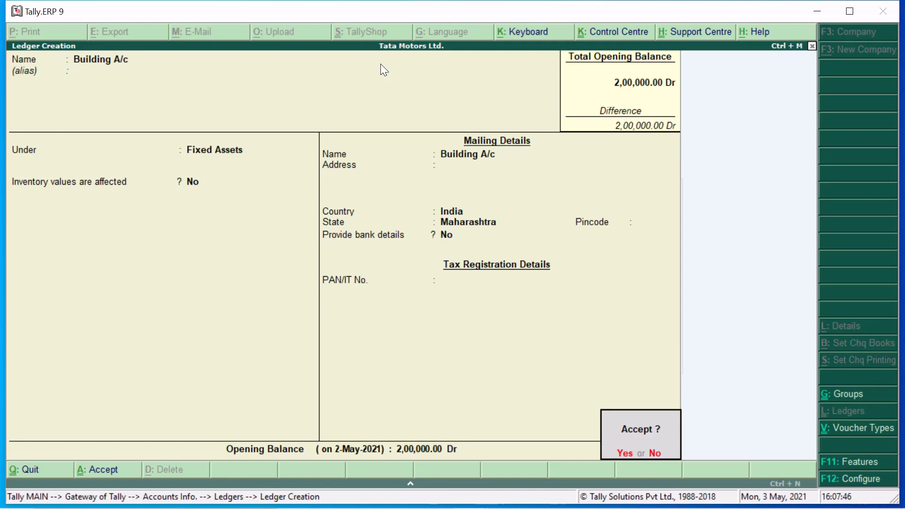
key(Return)
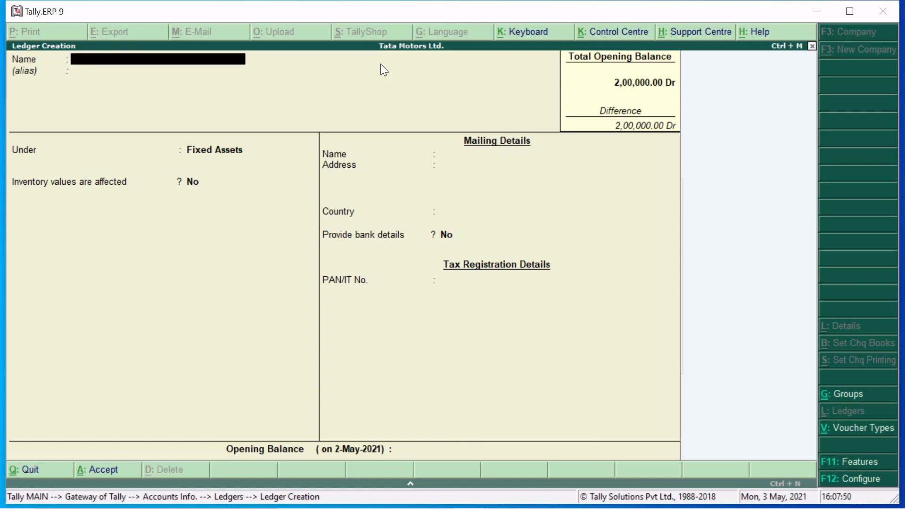
- Name the next ledger Capital A/c and place it under Capital Account with inventory values affected set to No
text(Capital A/c)
key(Return)
key(Return)
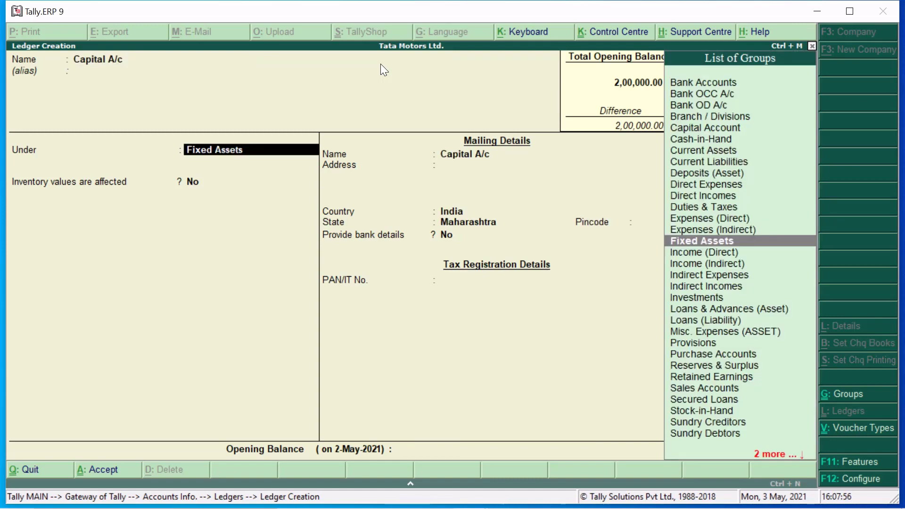
text(Ca)
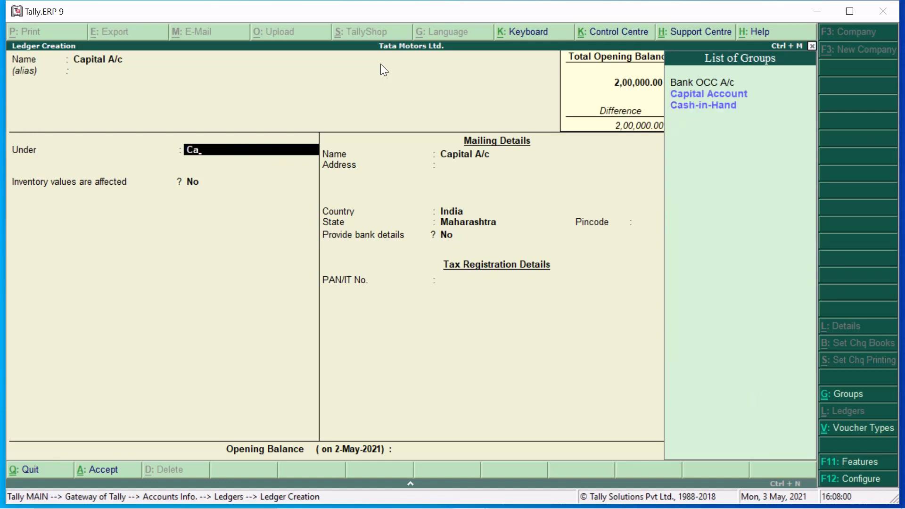
key(BackSpace)
key(BackSpace)
text(C)
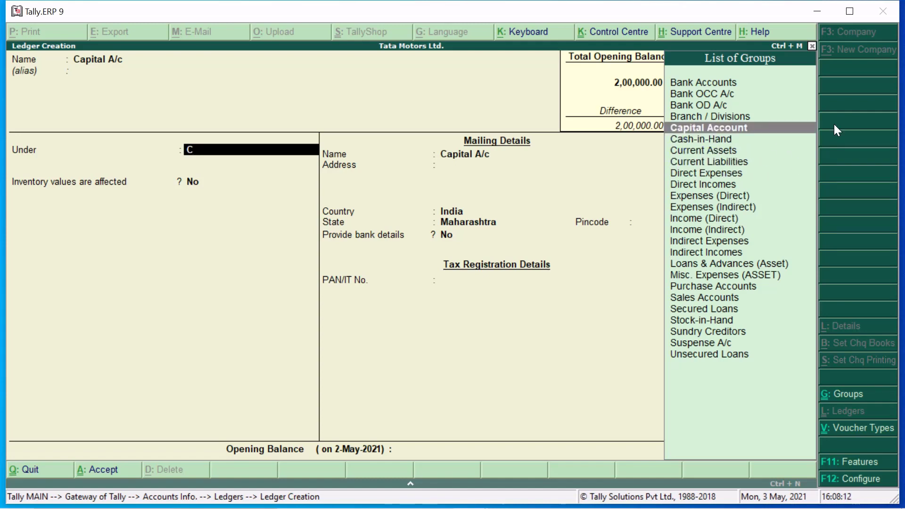
key(Return)
key(Return)
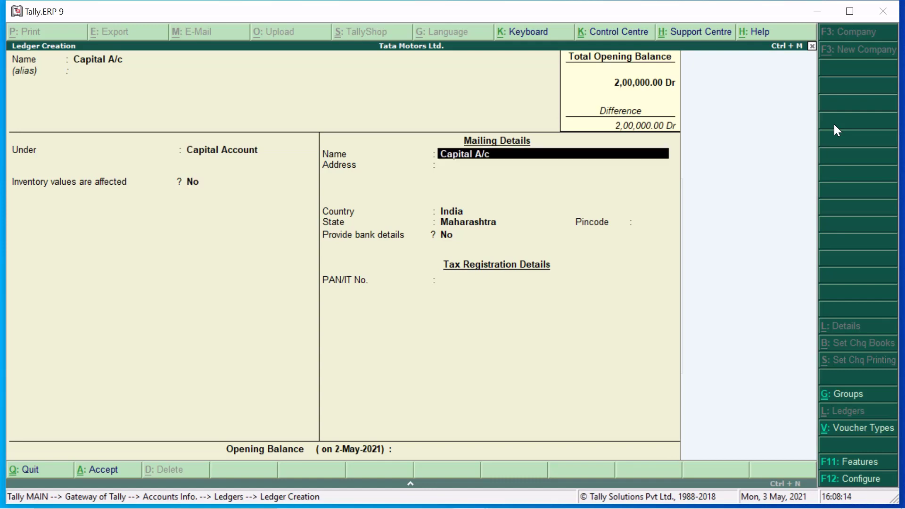
- Keep the default mailing and bank details for Capital A/c, leave its opening balance blank and save the ledger
key(Return)
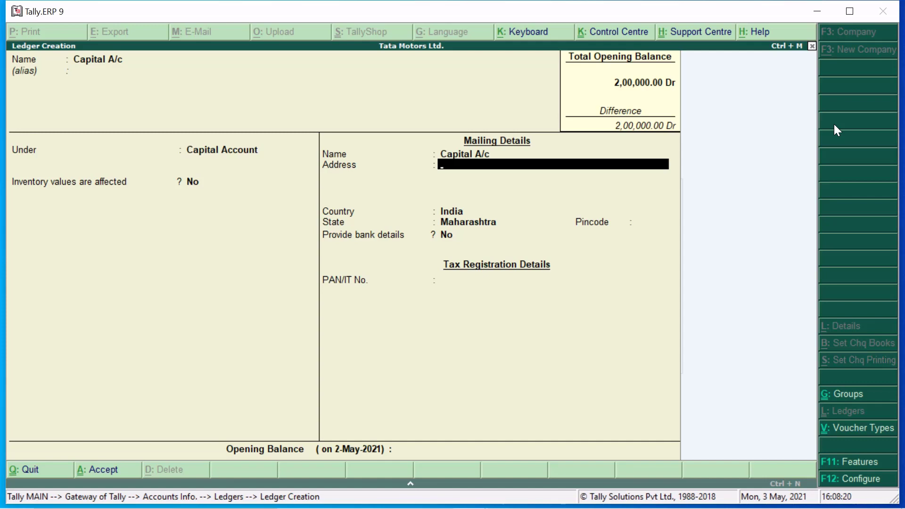
key(Return)
key(Return)
key(Return)
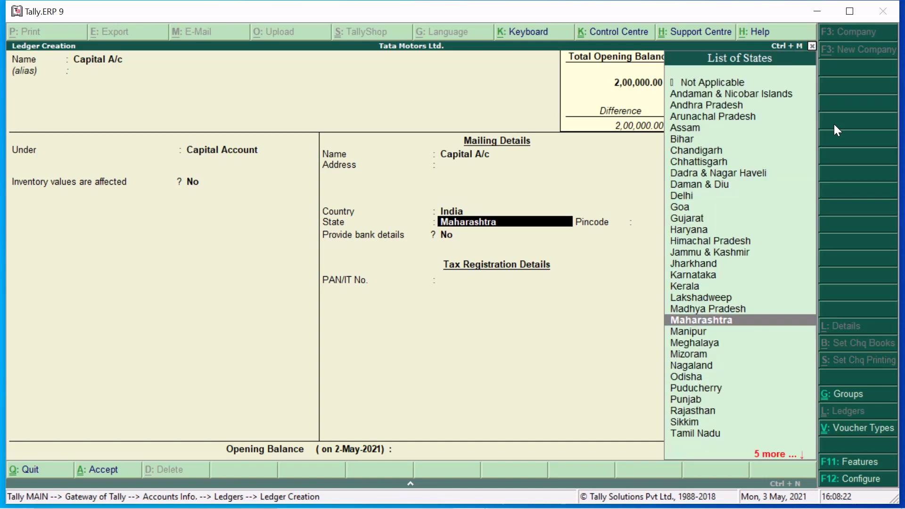
key(Return)
key(Return)
key(Return)
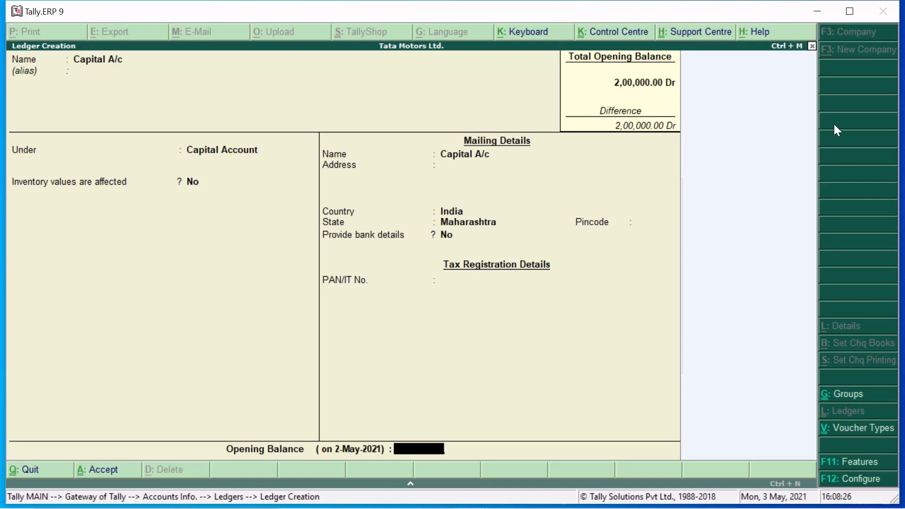
key(Return)
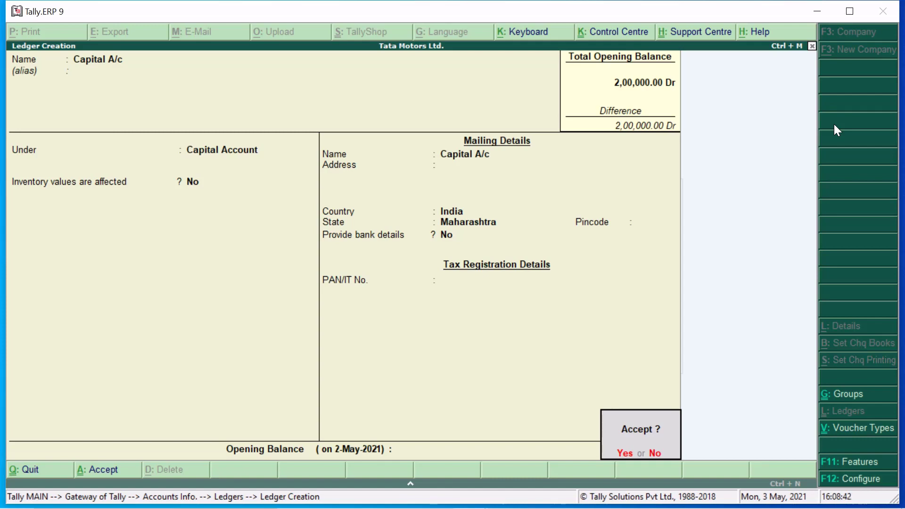
key(Return)
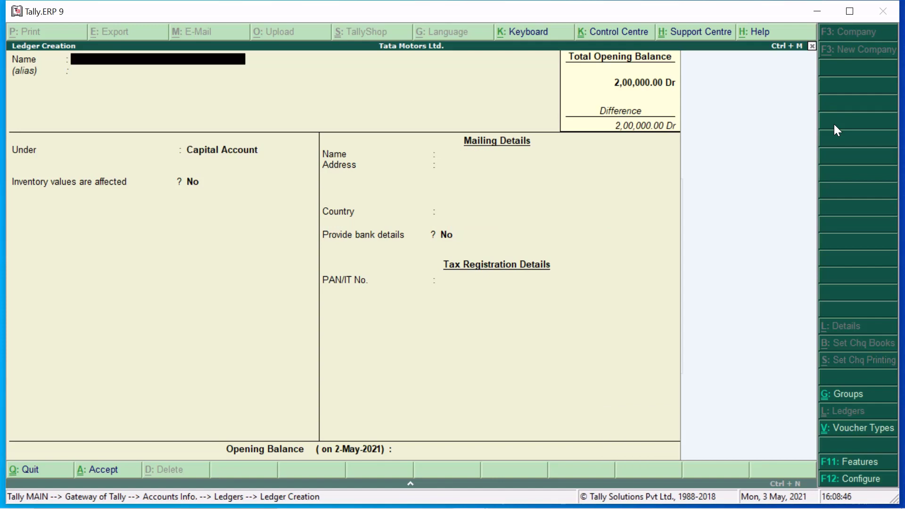
- Name the next ledger Purchases A/c and place it under Purchase Accounts
text(Purchases A/c)
key(Return)
key(Return)
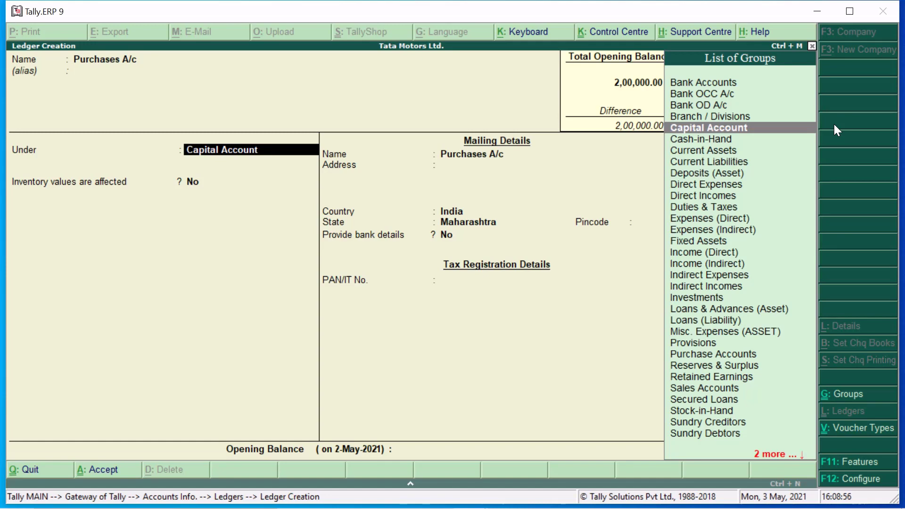
text(P)
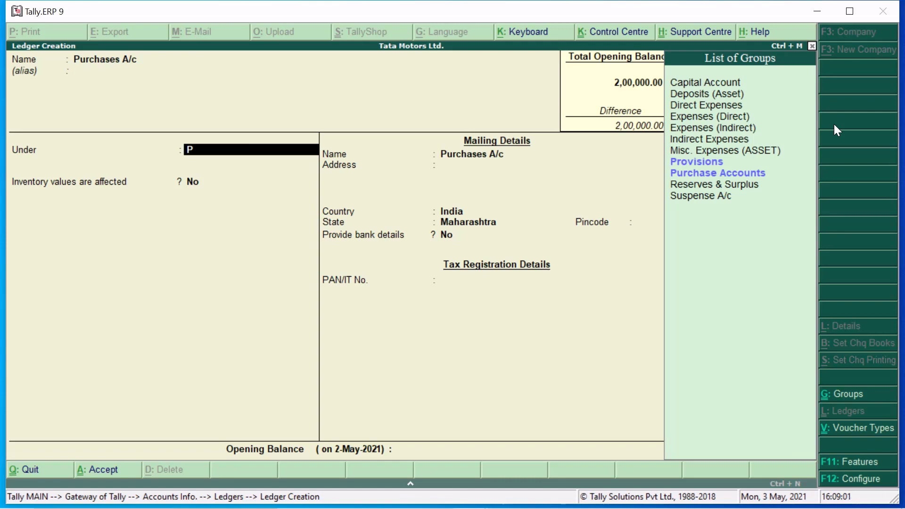
key(Down)
key(Down)
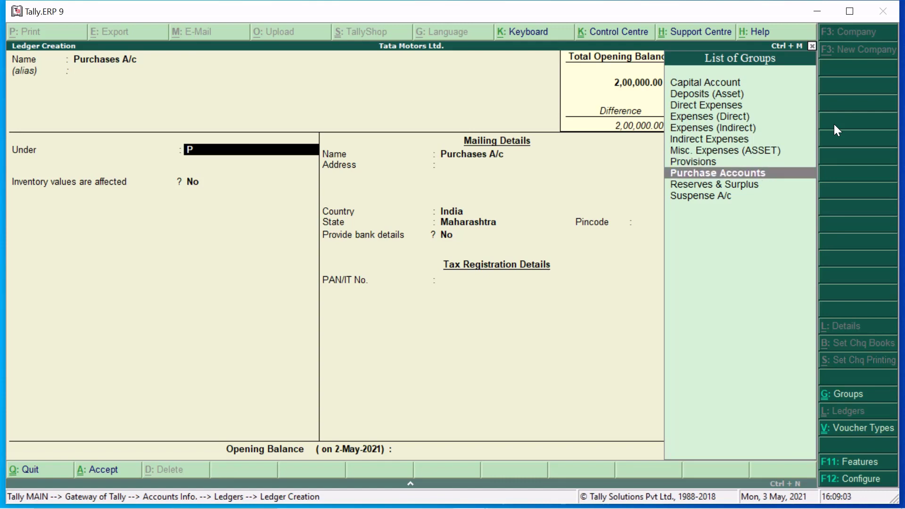
key(Return)
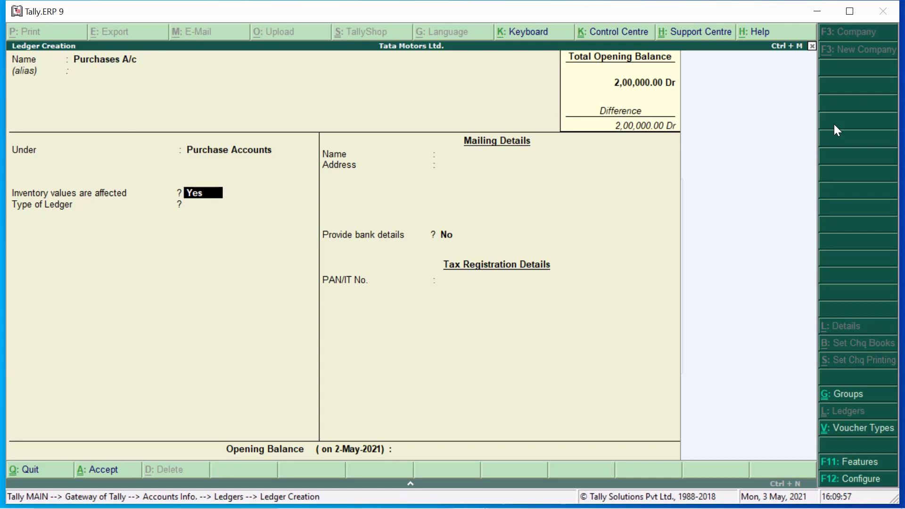
- Set inventory values affected to No and ledger type to Not Applicable for Purchases A/c, then save it without an opening balance
text(n)
key(Return)
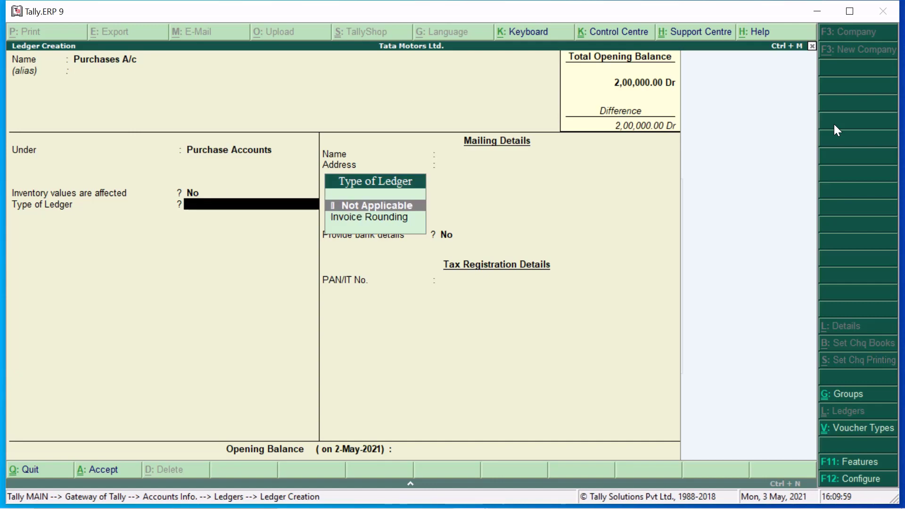
key(Return)
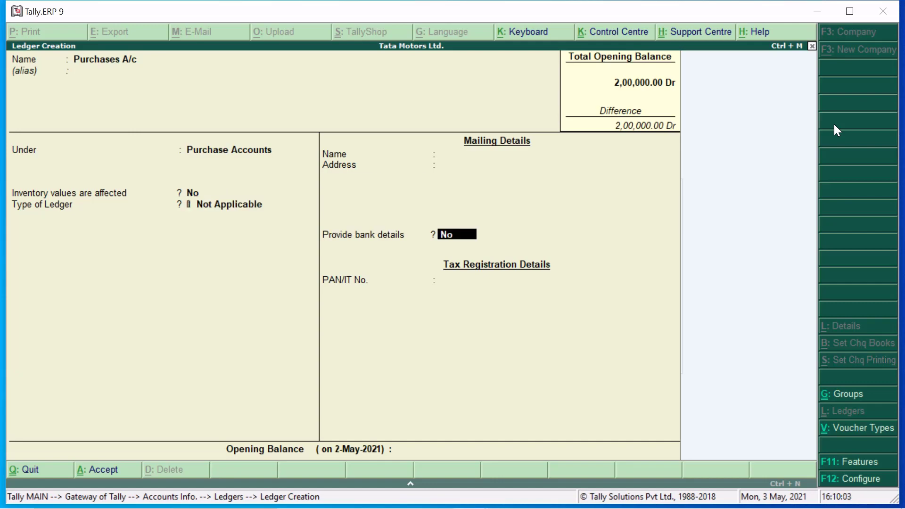
key(Return)
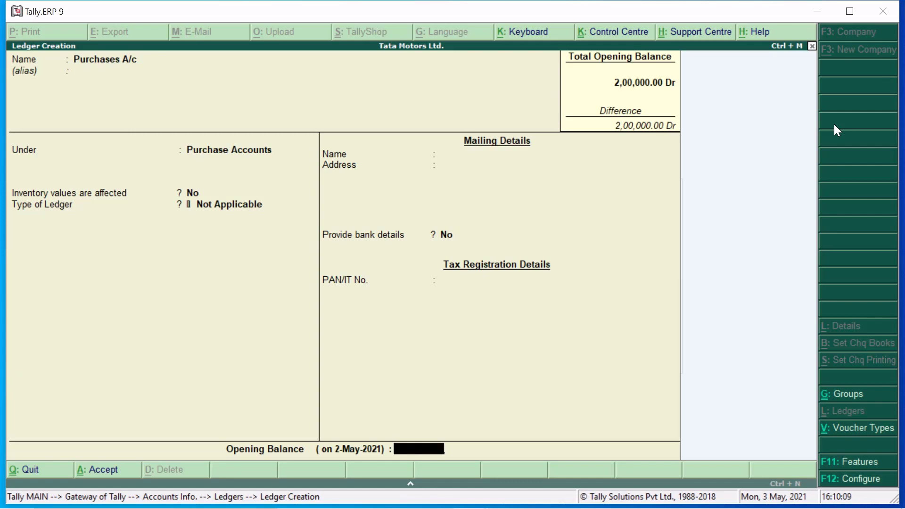
key(Return)
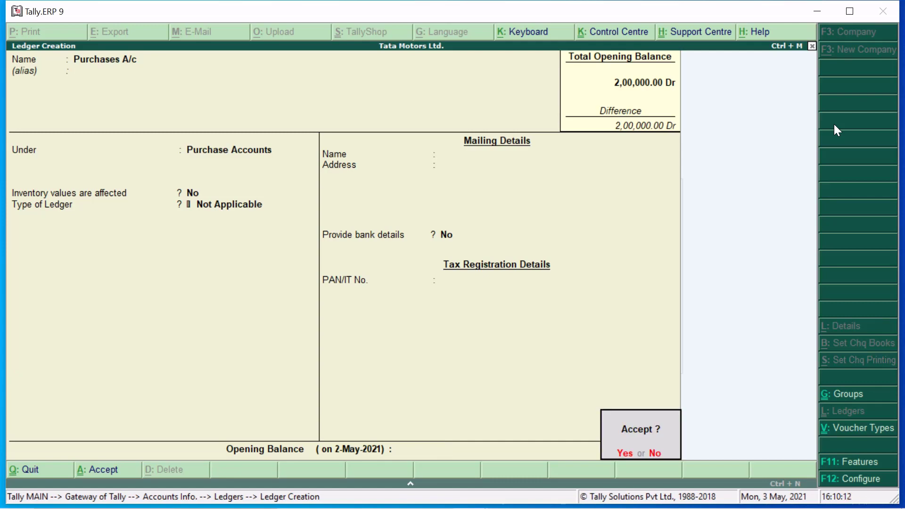
key(Return)
- Try to name another new ledger Purchases A/c
text(Pu)
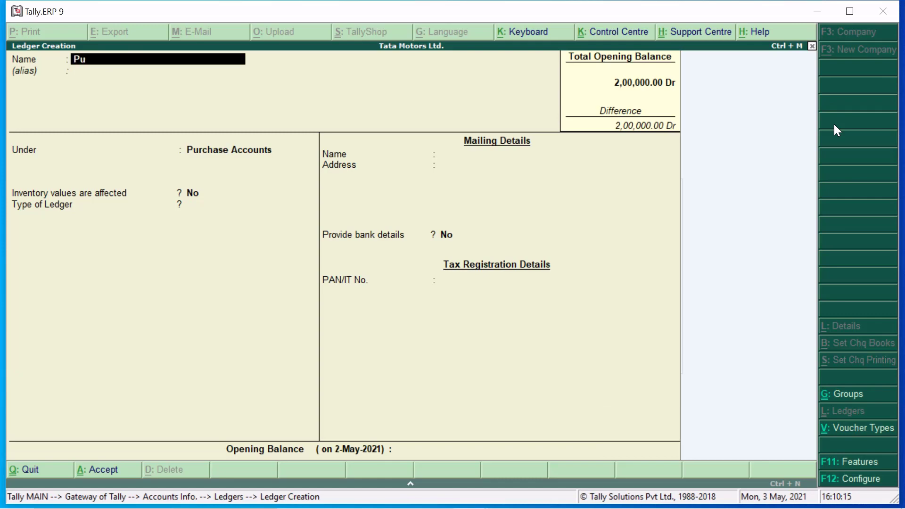
text(rchases A/c)
key(Return)
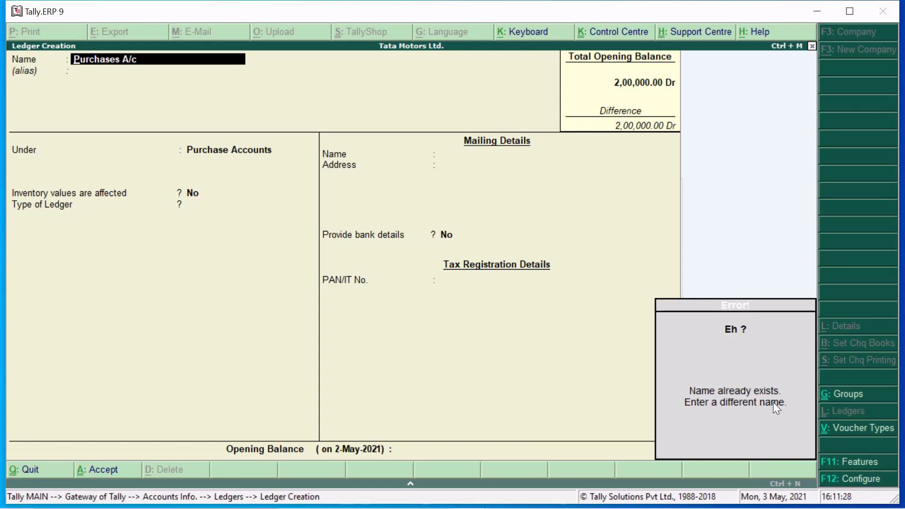
key(Escape)
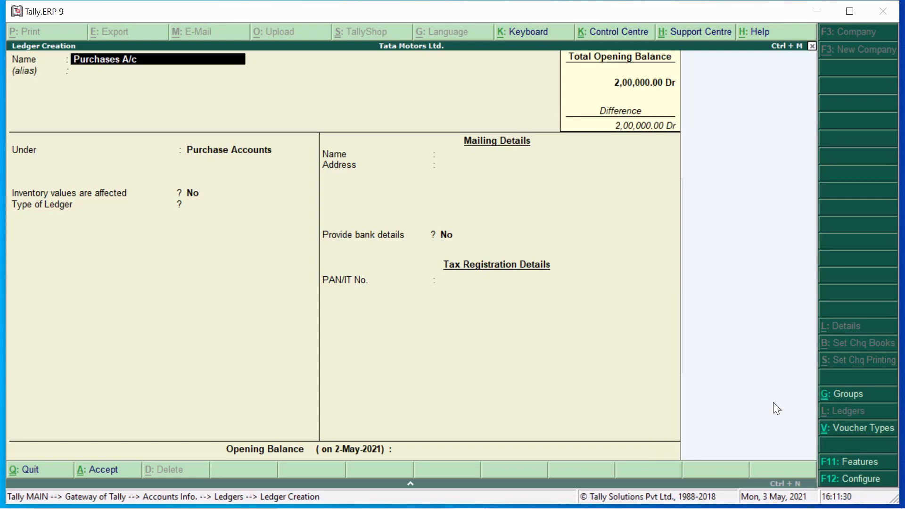
- Name the new ledger Purchases Return AA/c and give it the alias Returns Outward
text(Return AA/c)
key(BackSpace)
key(BackSpace)
key(Return)
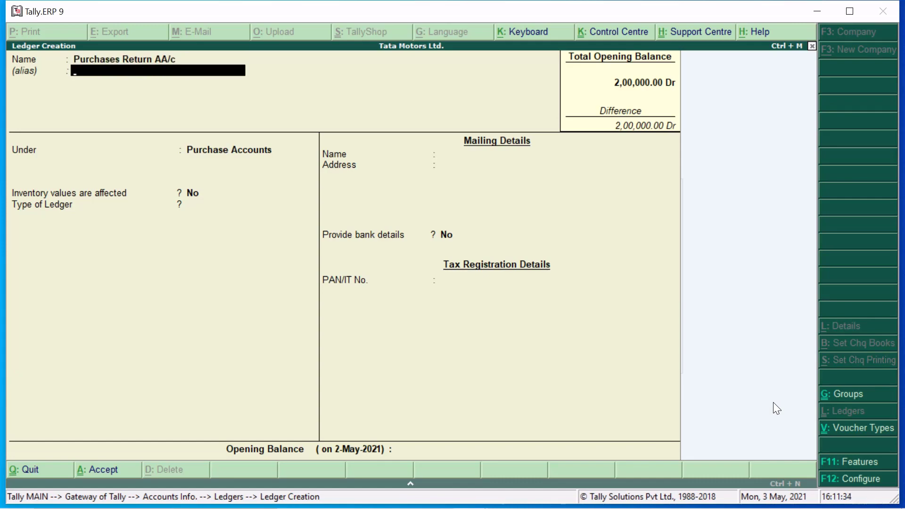
text(Returns Outward)
key(Return)
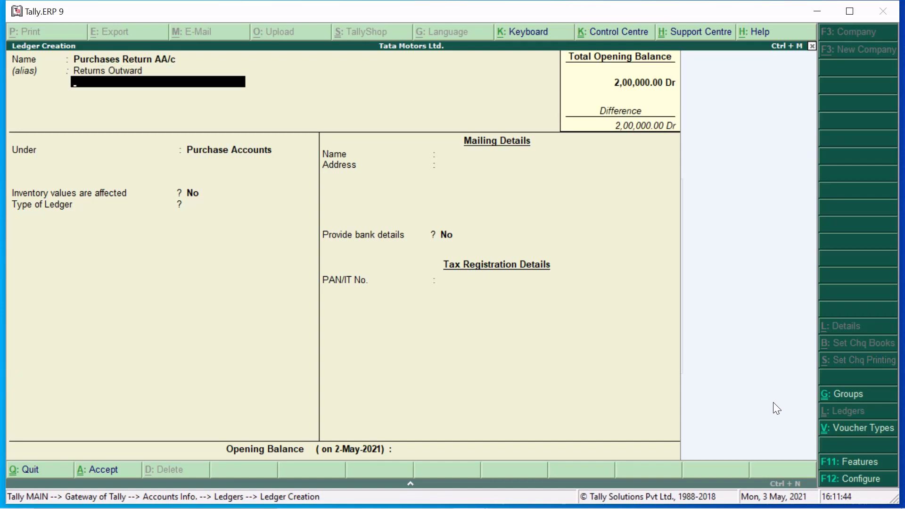
- Change the alias of Purchases Return AA/c to Returns Outward A/c and keep the ledger under Purchase Accounts
key(BackSpace)
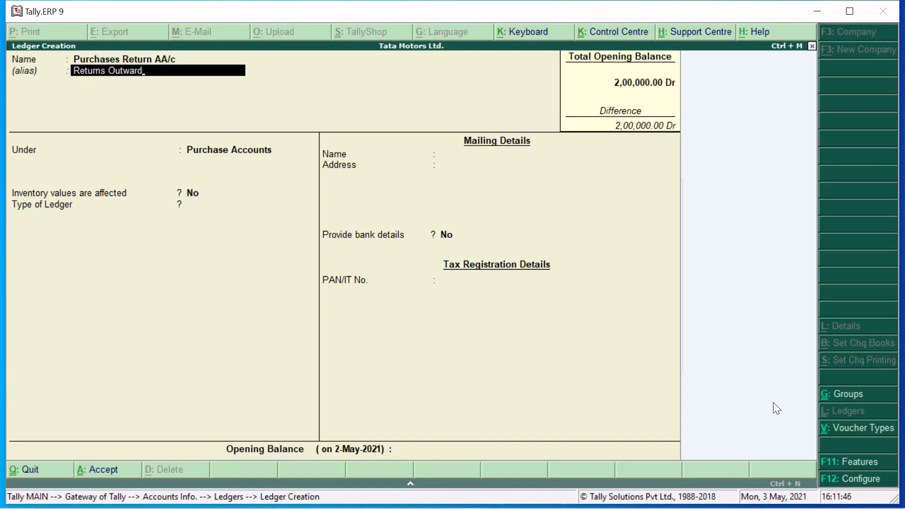
text(A/c)
key(Return)
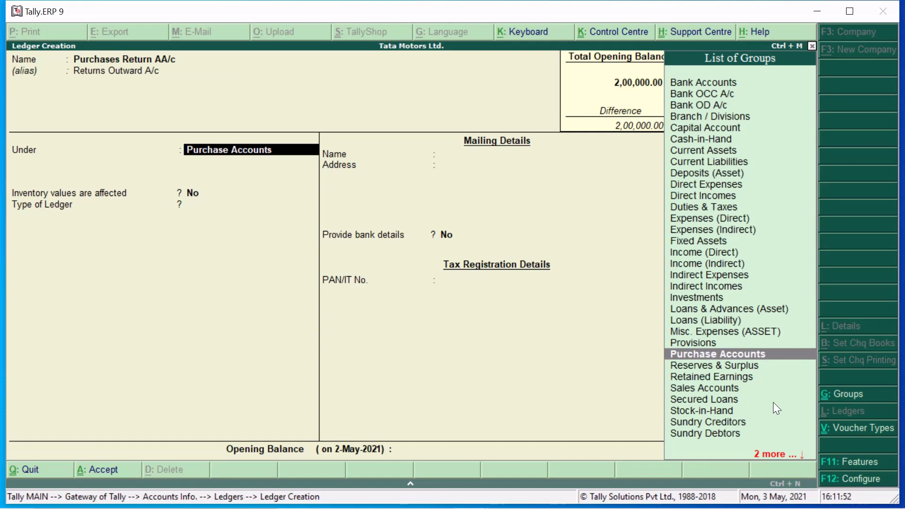
key(Return)
- Keep inventory values affected at No, set ledger type to Not Applicable, and save Purchases Return AA/c without an opening balance
key(Return)
key(Return)
key(Return)
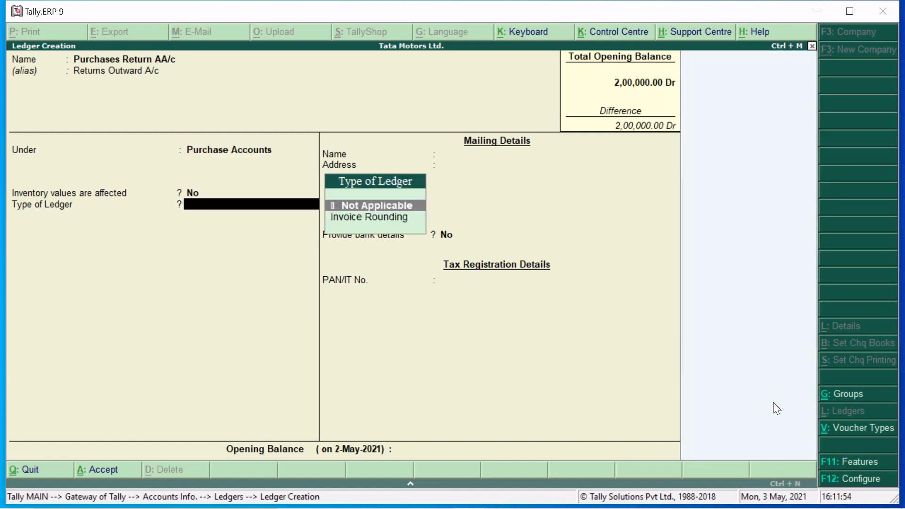
key(Return)
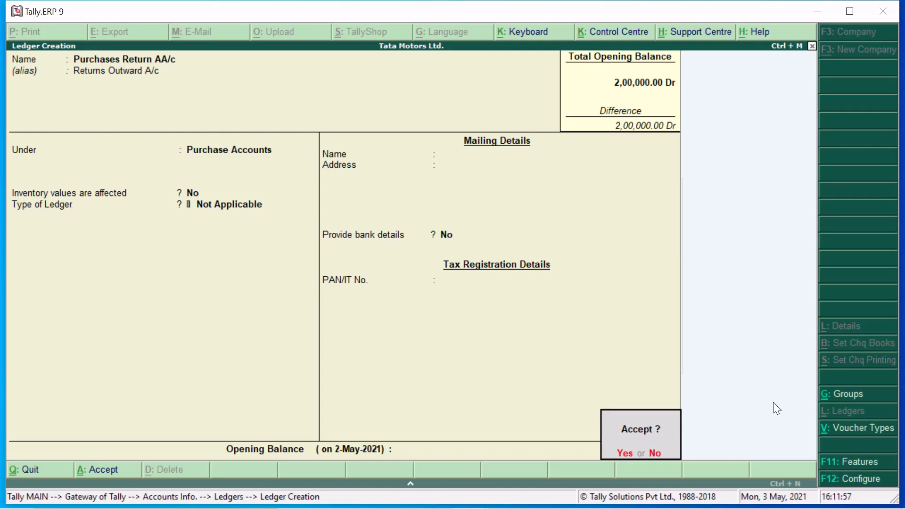
key(Return)
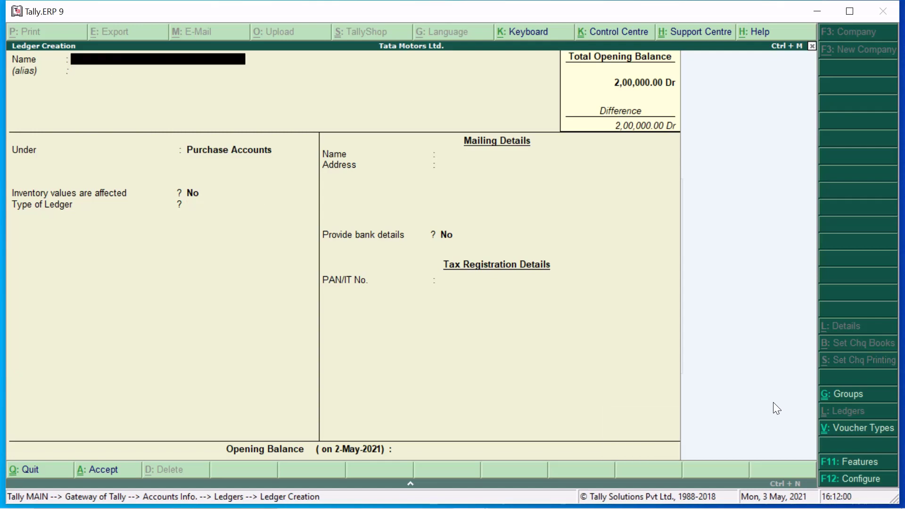
- Name the next ledger Salary A/c without an alias and place it under Expenses (Indirect)
text(Salary a.)
key(BackSpace)
text(/c)
key(Return)
key(Return)
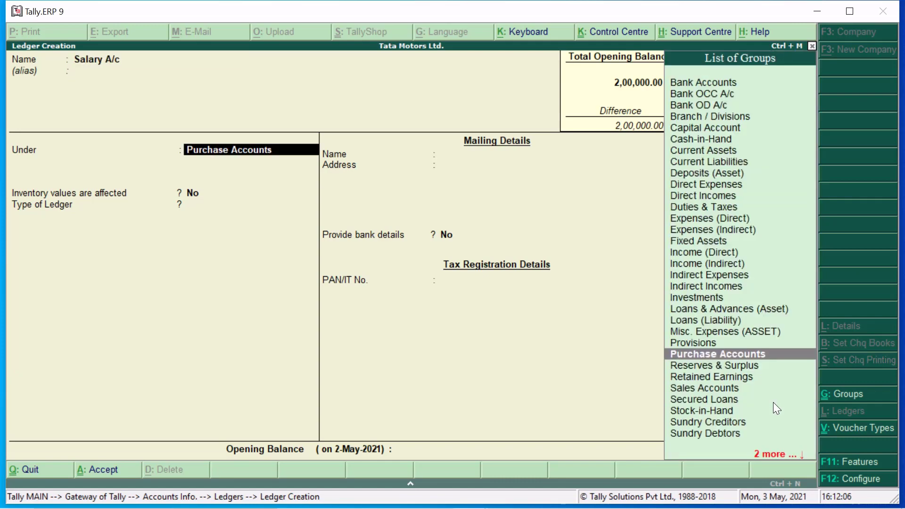
text(E)
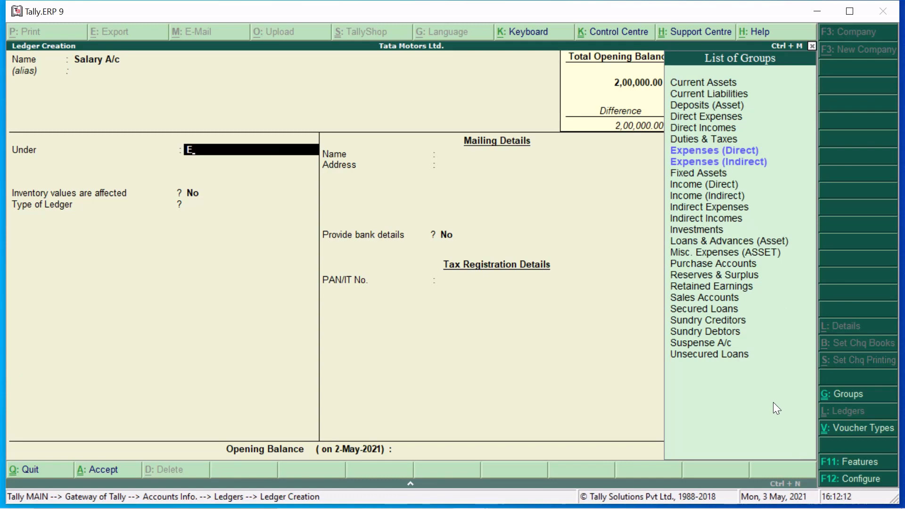
key(Down)
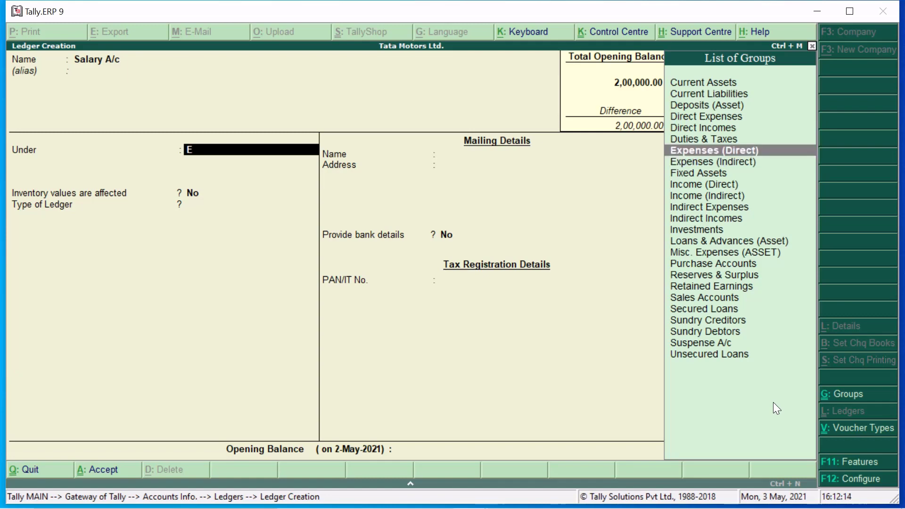
key(Down)
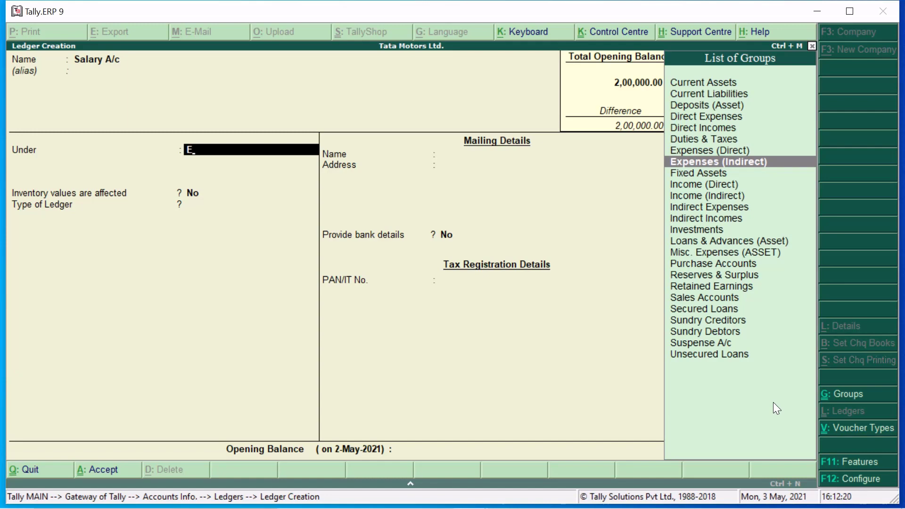
key(Return)
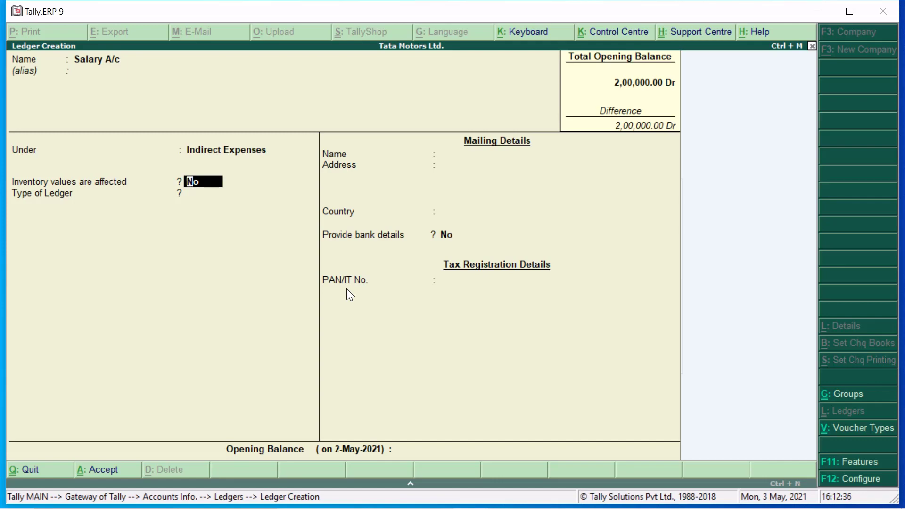
- Keep inventory values affected at No, set ledger type to Not Applicable, and save Salary A/c without an opening balance
key(Return)
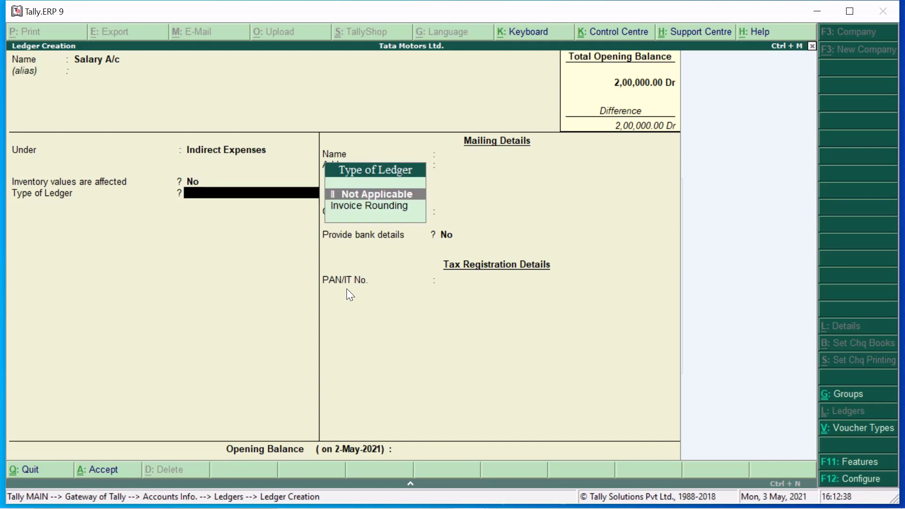
key(Return)
key(Return)
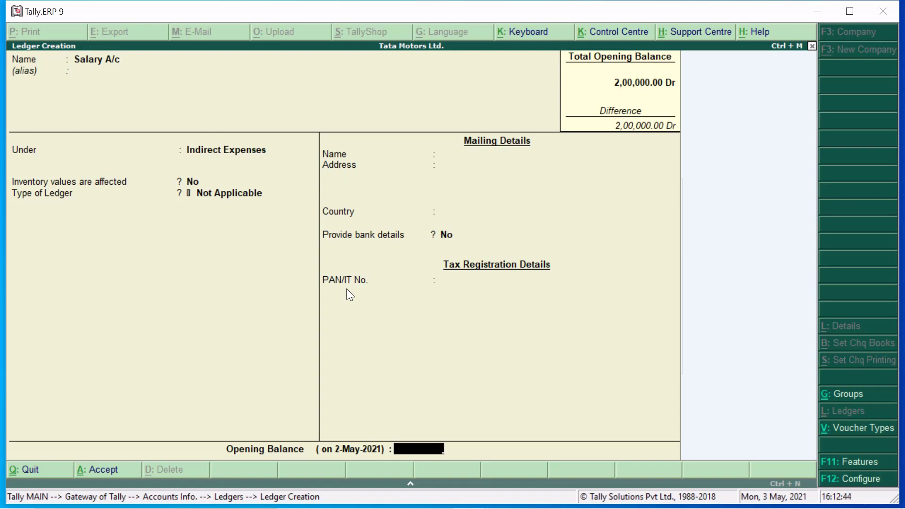
key(Return)
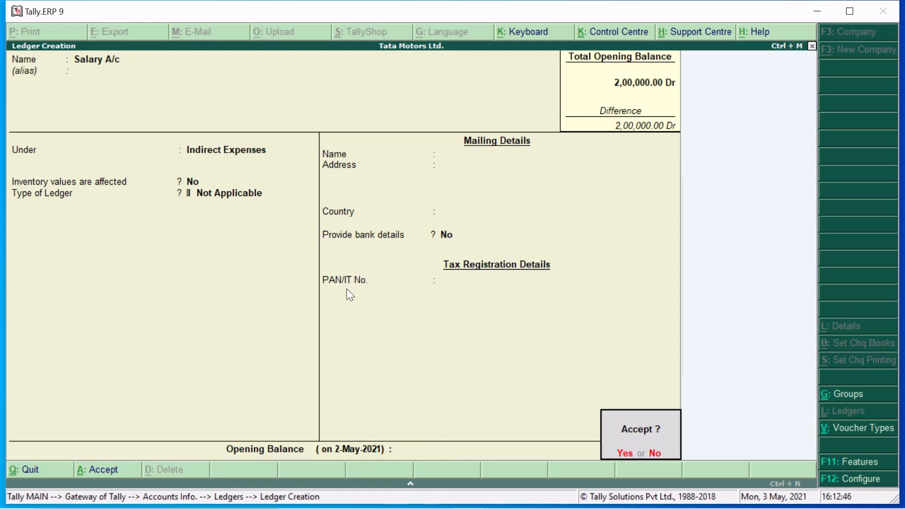
key(Return)
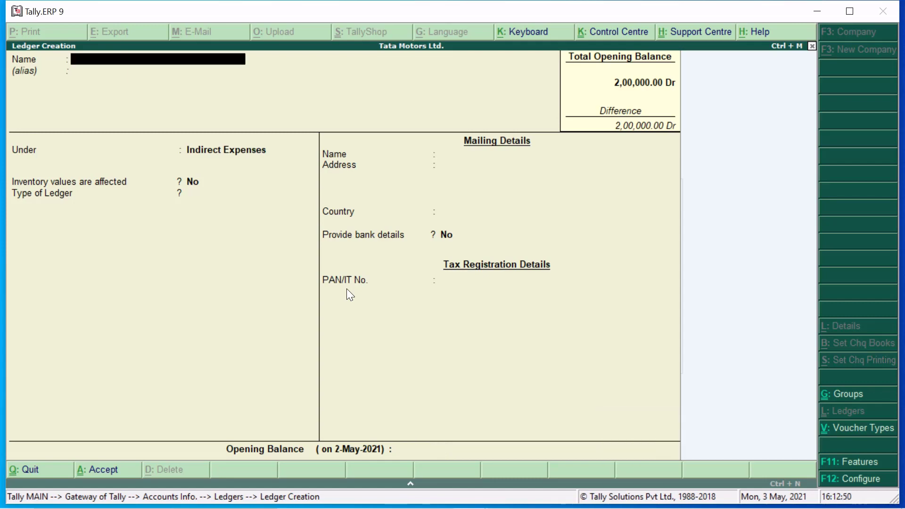
- Name the next ledger Commission Received A/c without an alias and place it under Income (Indirect)
text(Commission Received A/c)
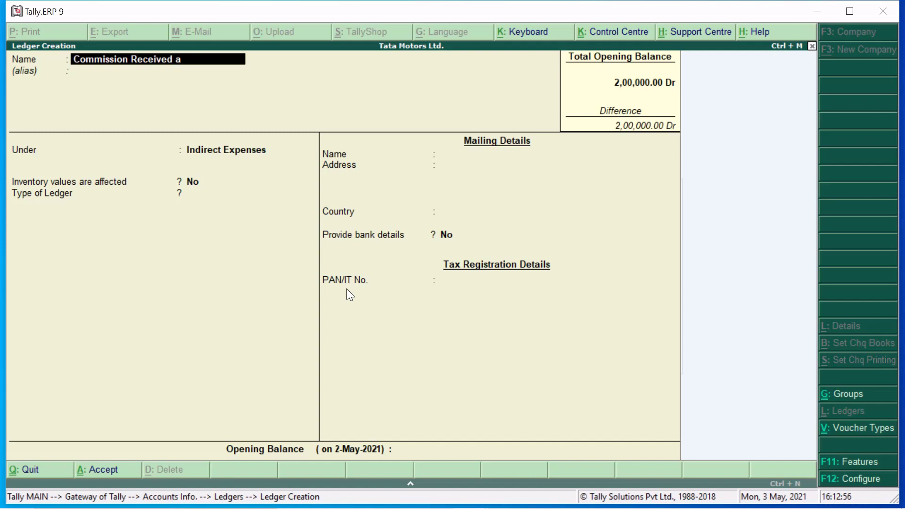
key(Return)
key(Return)
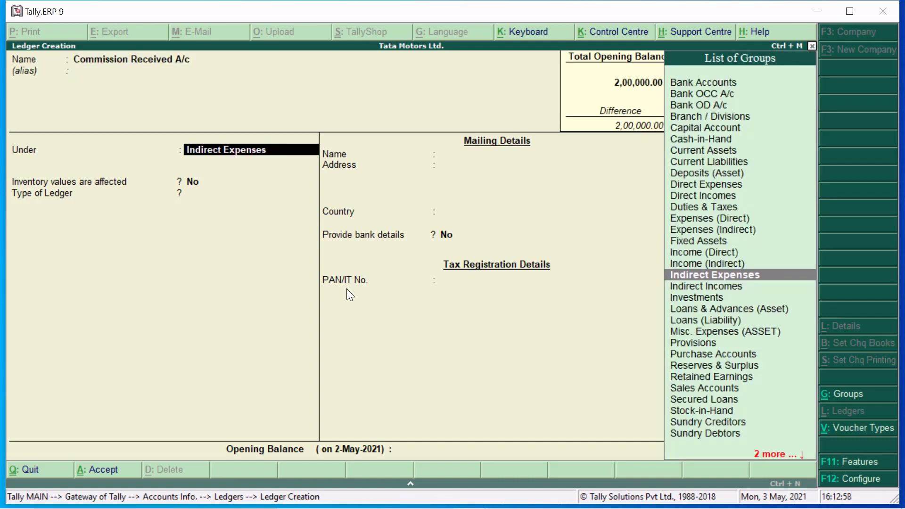
text(In)
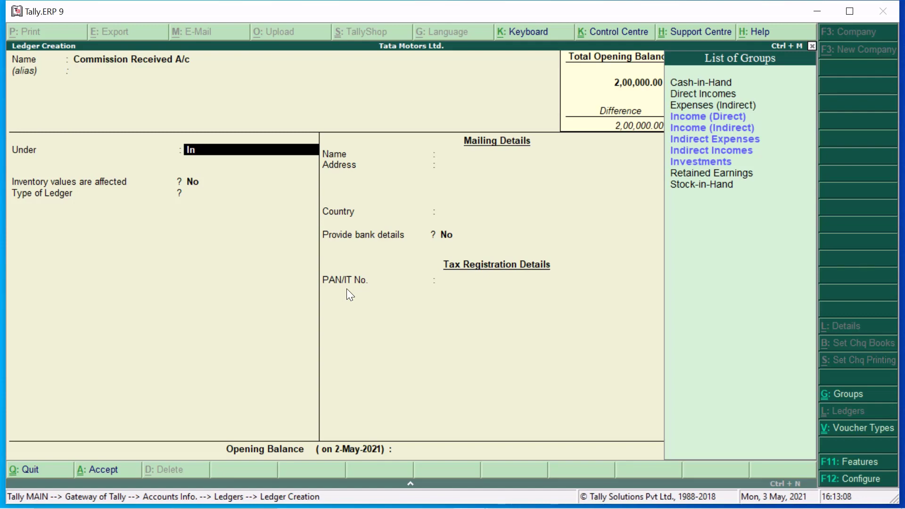
key(Down)
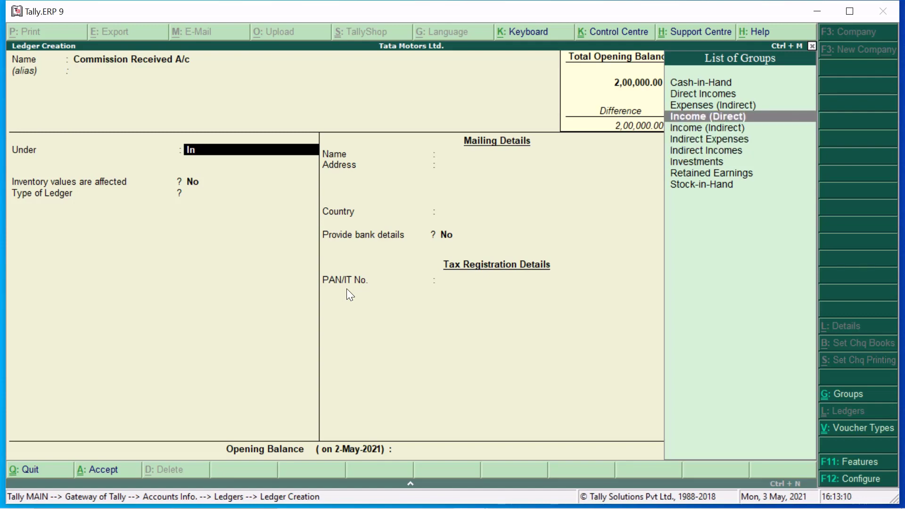
key(Down)
key(Up)
key(Down)
key(Up)
key(Down)
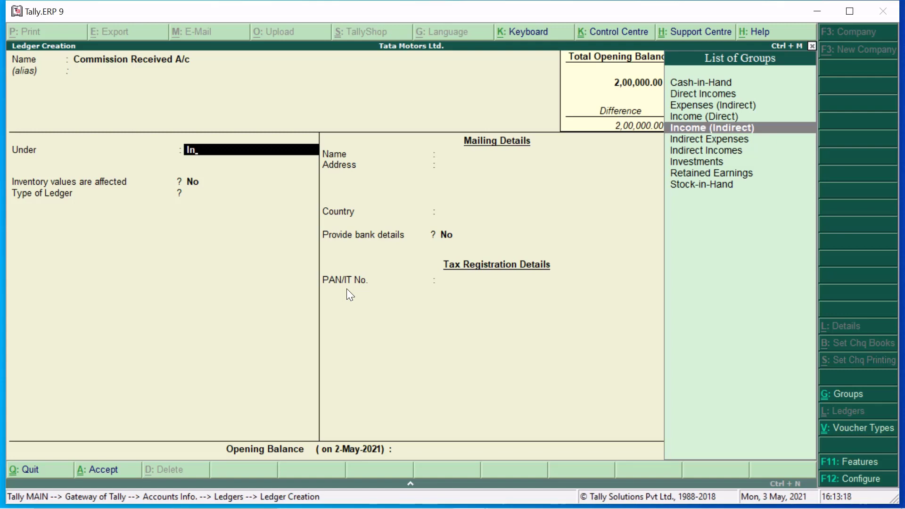
key(Return)
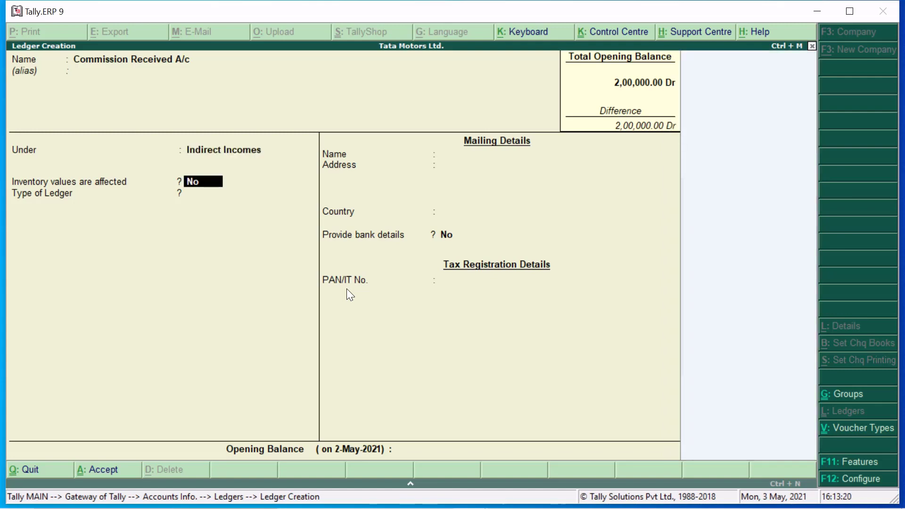
- Keep inventory values affected at No, set ledger type to Not Applicable, and save Commission Received A/c without an opening balance
key(Return)
key(Return)
key(Return)
key(Return)
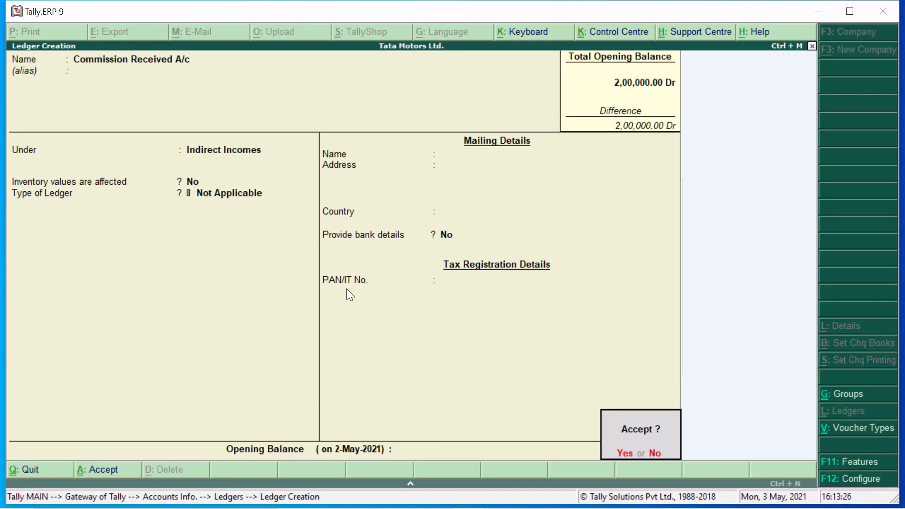
key(Return)
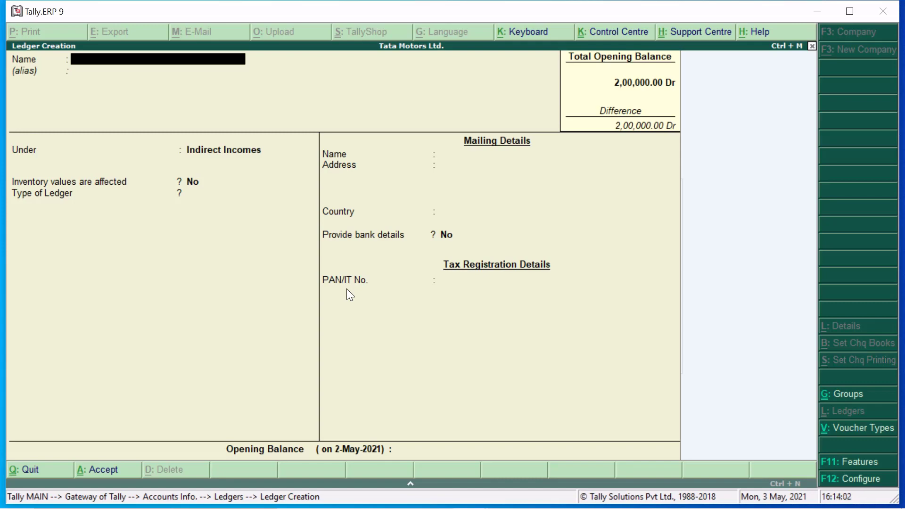
- Quit ledger creation and return to the Gateway of Tally
key(Escape)
key(y)
key(Escape)
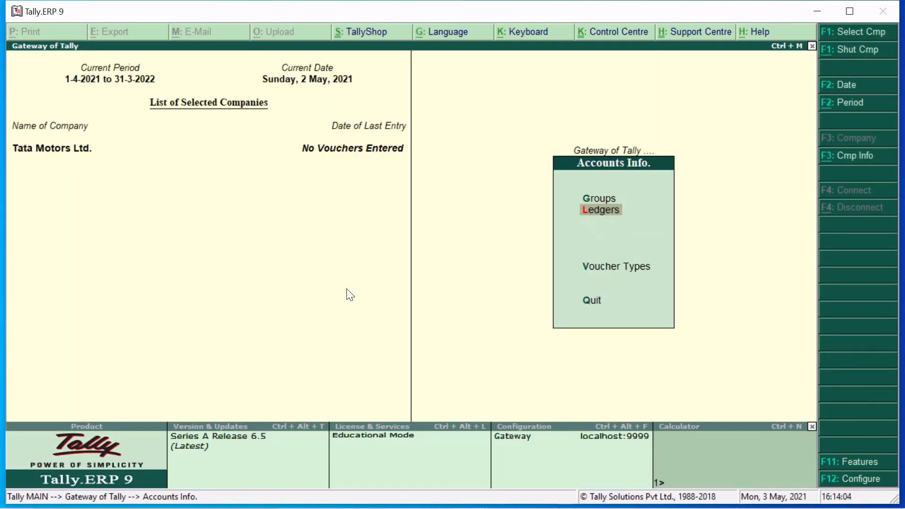
key(Escape)
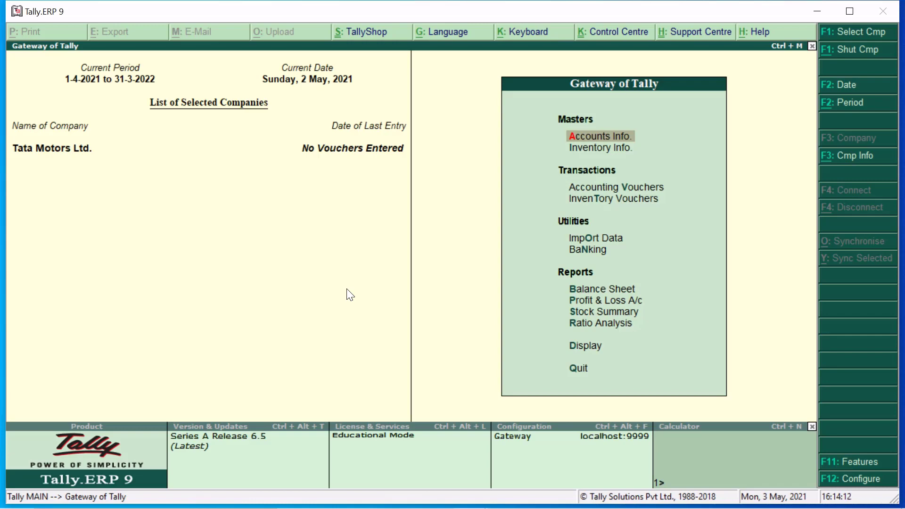
key(Down)
key(Down)
key(Down)
key(Down)
key(Down)
key(Up)
key(Up)
key(Up)
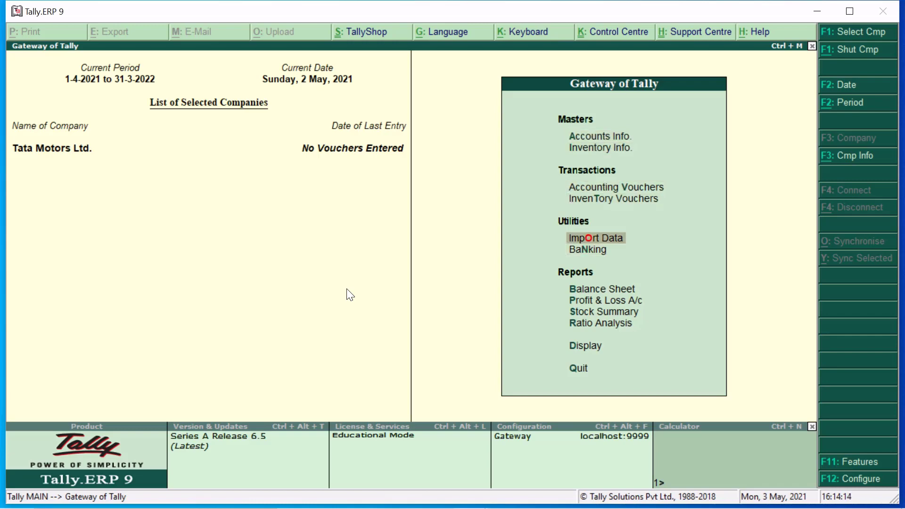
key(Up)
key(Up)
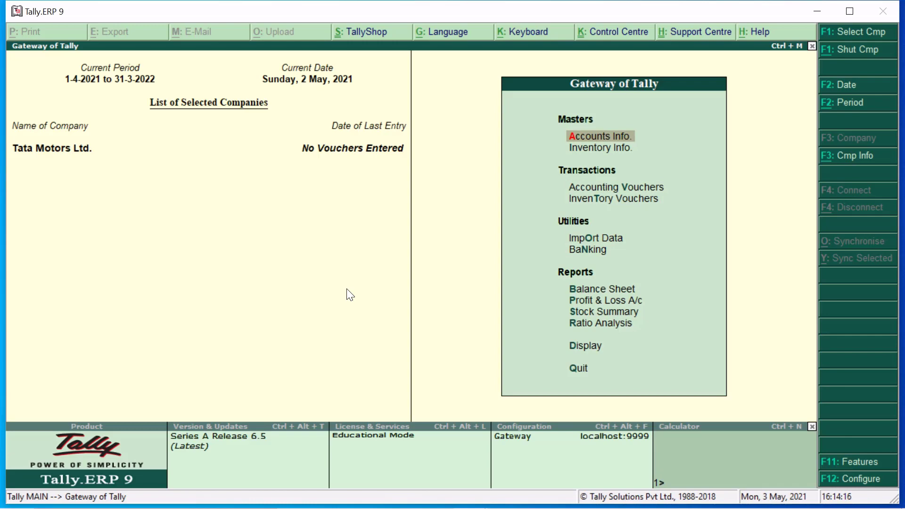
- Open the single-ledger display selection for the accounts of Tata Motors Ltd
key(Return)
key(Down)
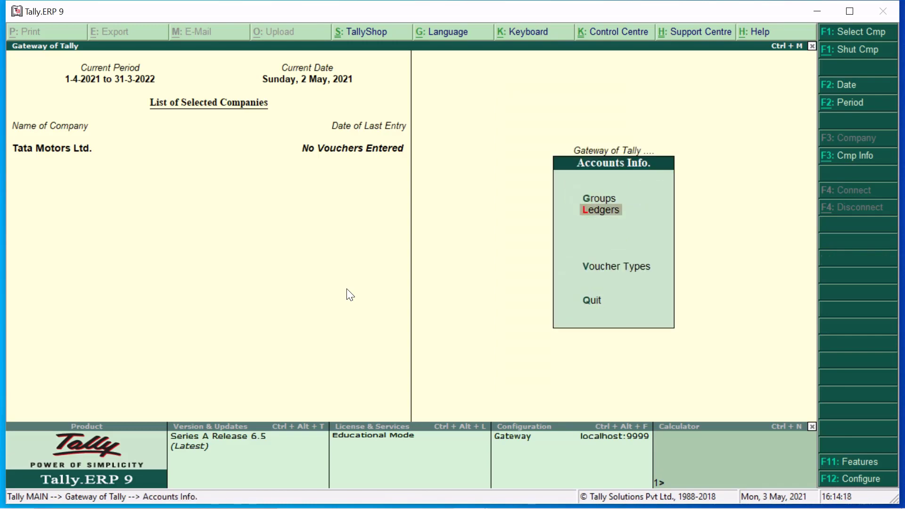
key(Return)
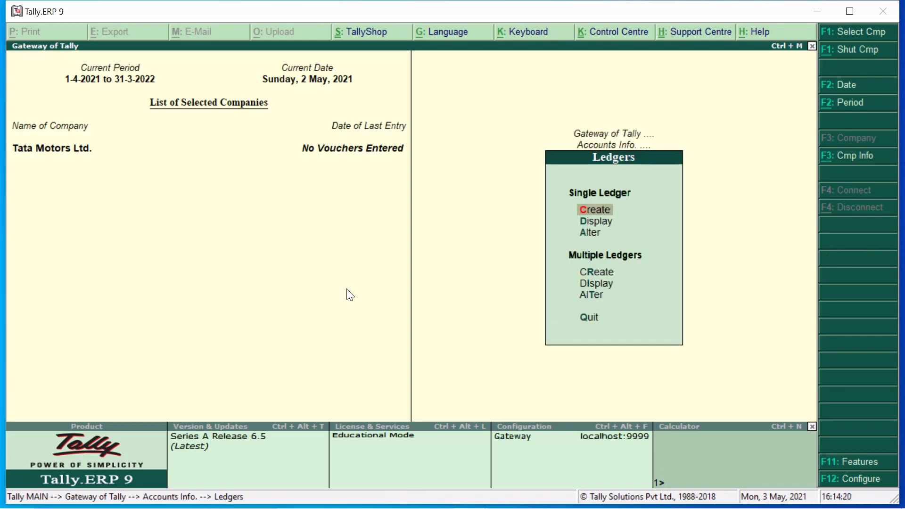
key(Down)
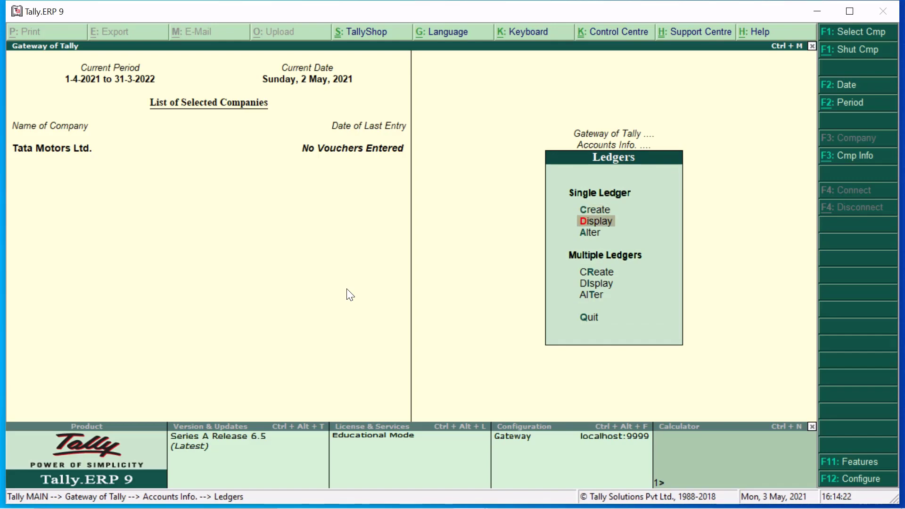
key(Return)
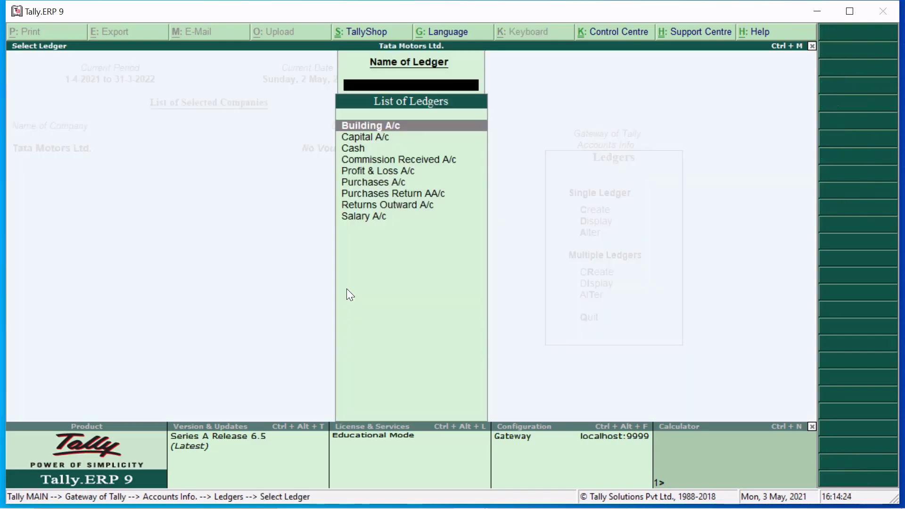
- Review the ledgers available for single display, from Building A/c through Salary A/c, and return to the Gateway of Tally
key(Down)
key(Down)
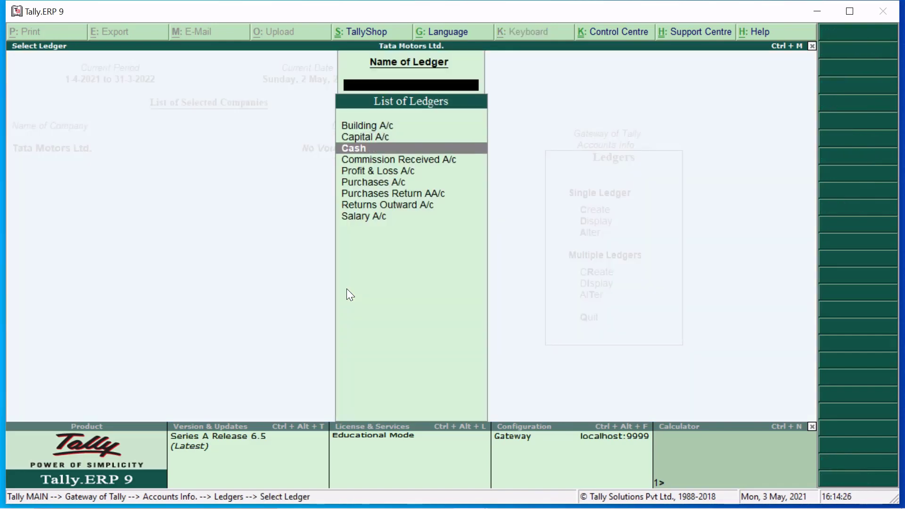
key(Up)
key(Down)
key(Down)
key(Down)
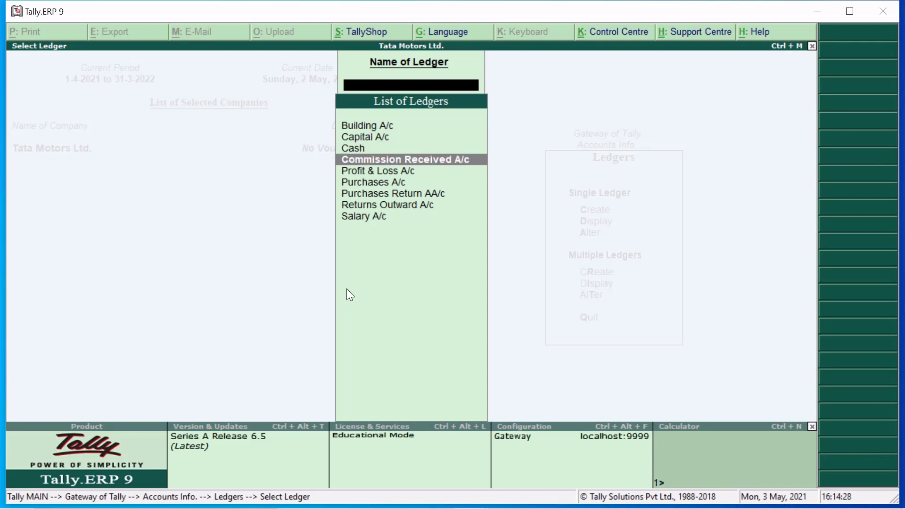
key(Up)
key(Up)
key(Down)
key(Down)
key(Up)
key(Up)
key(Up)
key(Up)
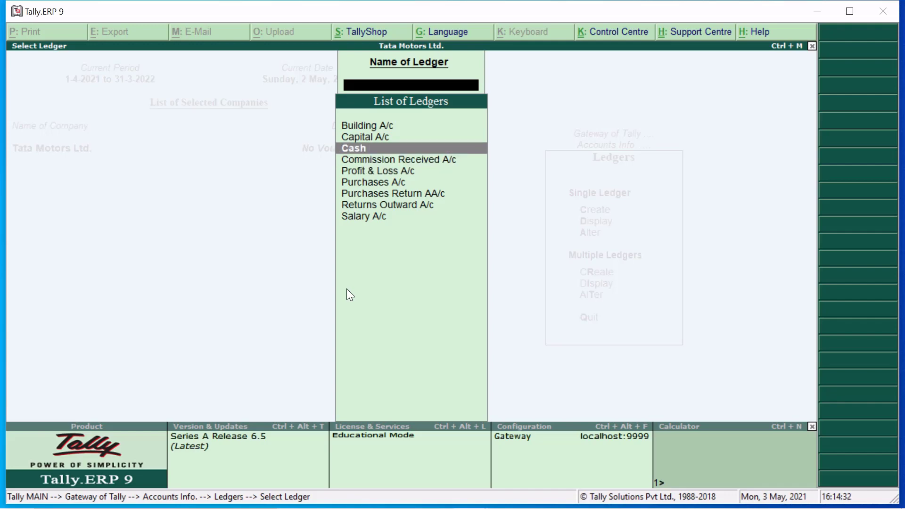
key(Down)
key(Down)
key(Down)
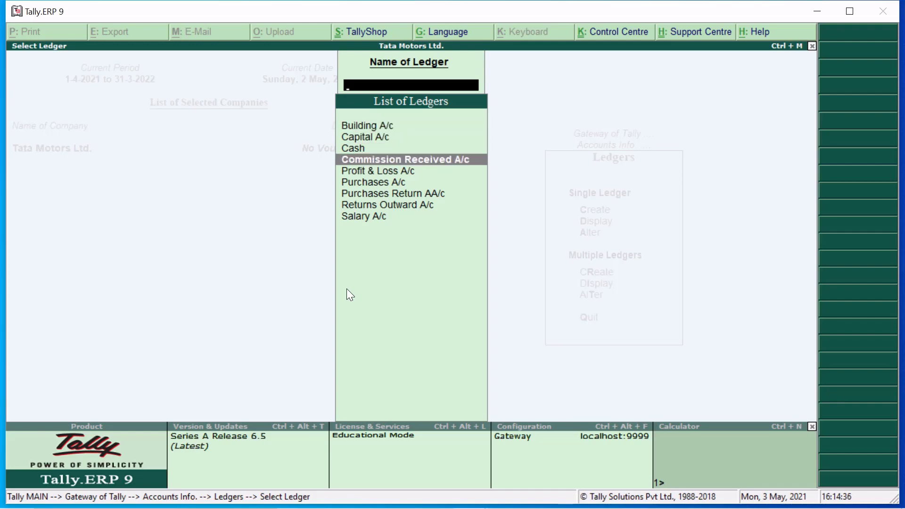
key(Down)
key(Down)
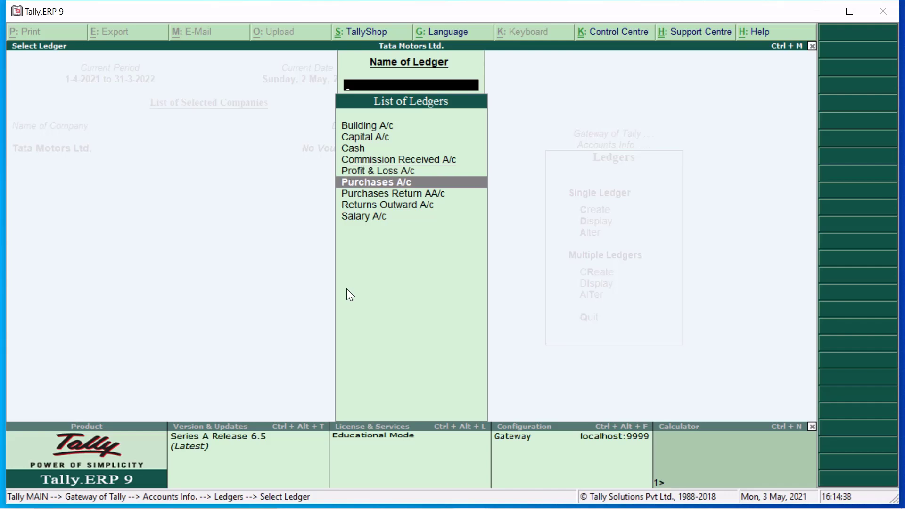
key(Down)
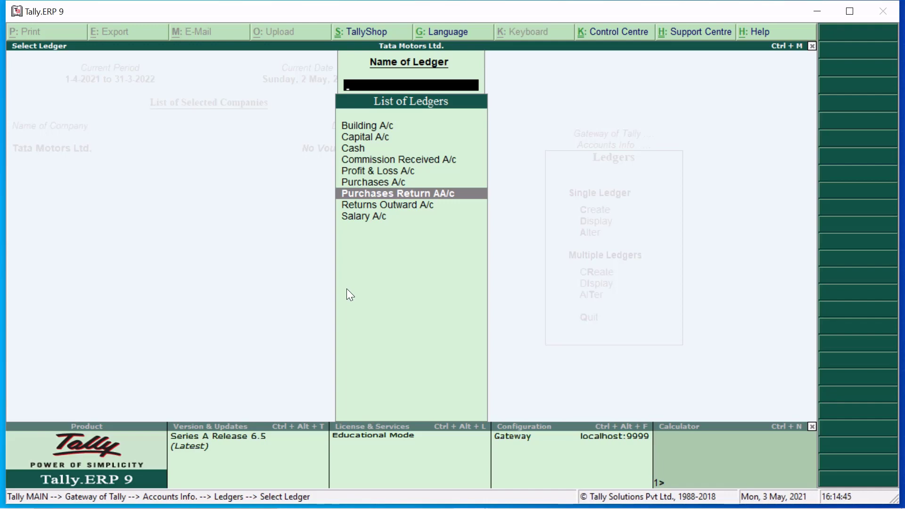
key(Down)
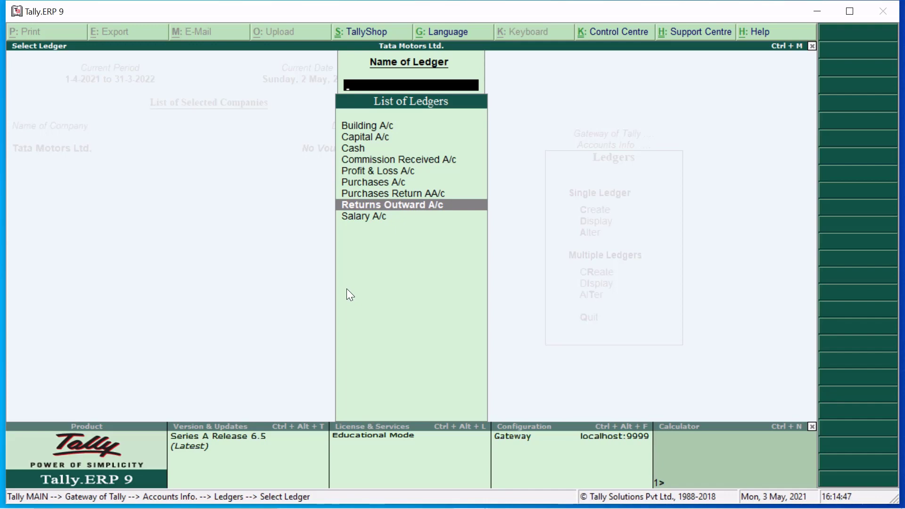
key(Down)
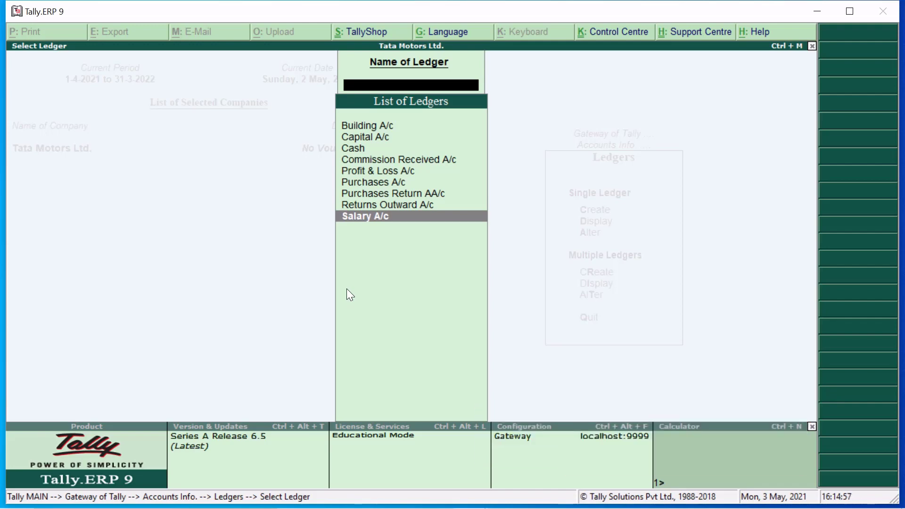
key(Escape)
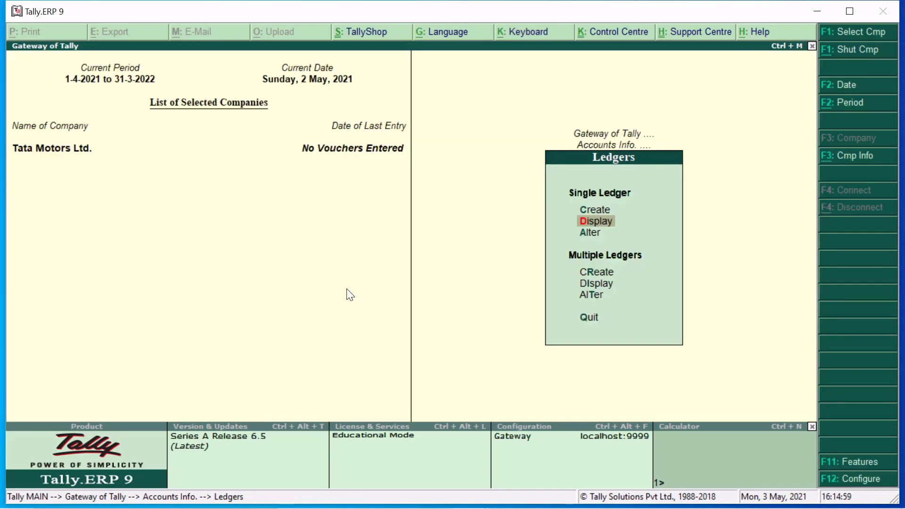
key(Escape)
key(Escape)
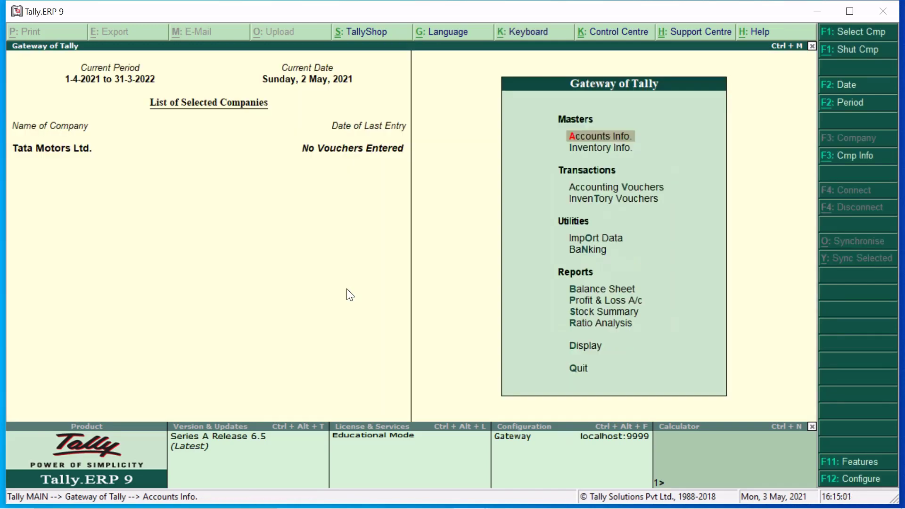
- Open the single-ledger alteration selection for the accounts of Tata Motors Ltd
key(Return)
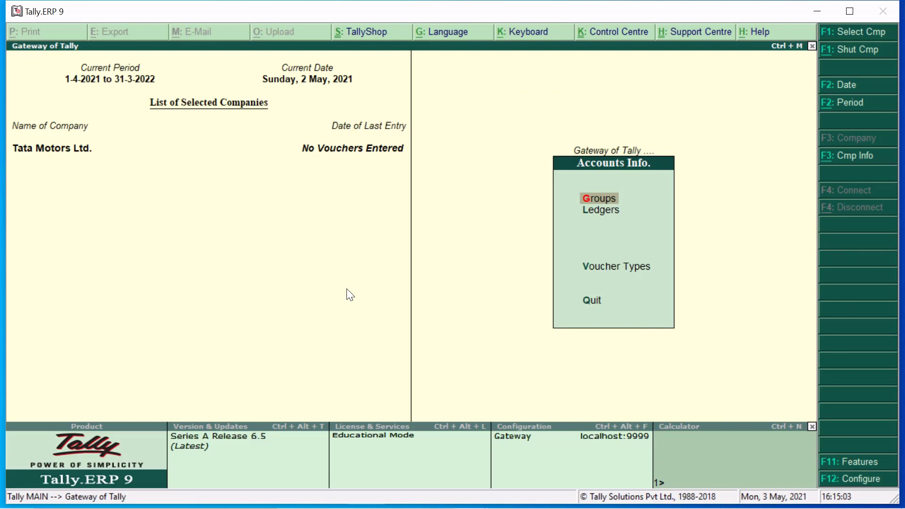
key(Down)
key(Return)
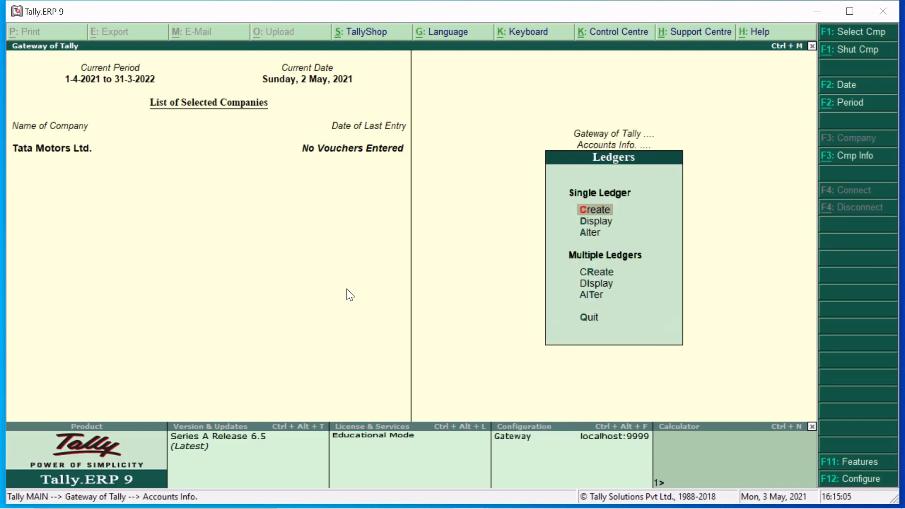
key(Down)
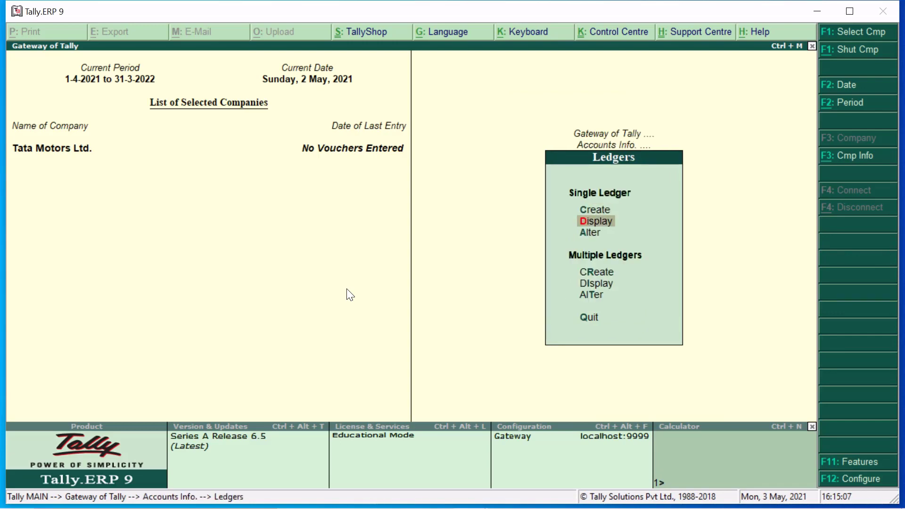
key(Up)
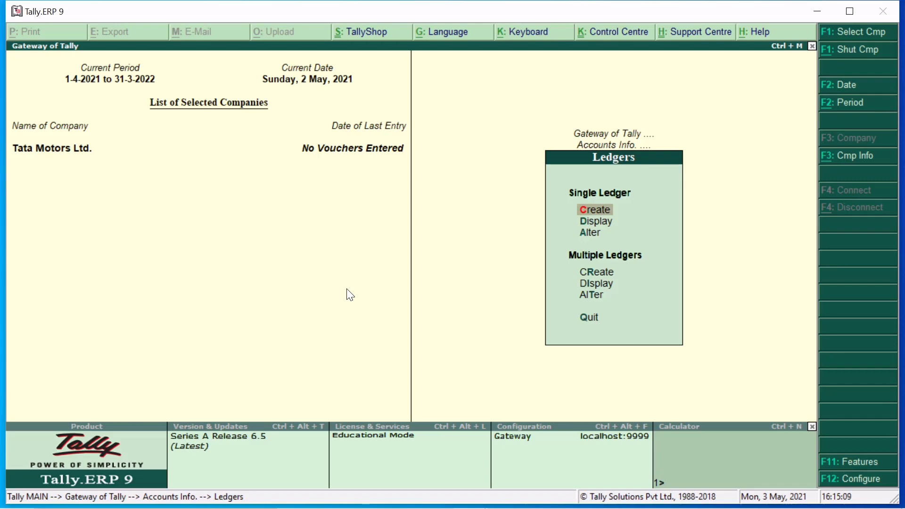
key(Down)
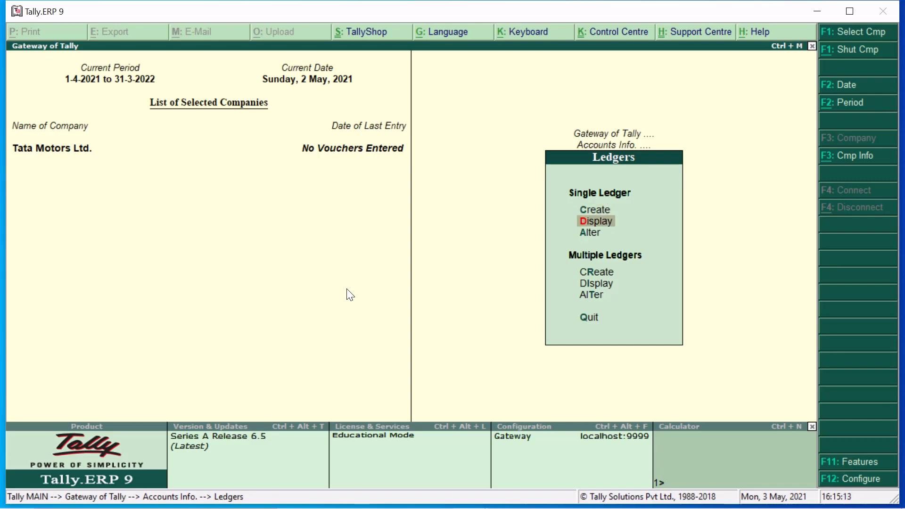
key(Up)
key(Down)
key(Down)
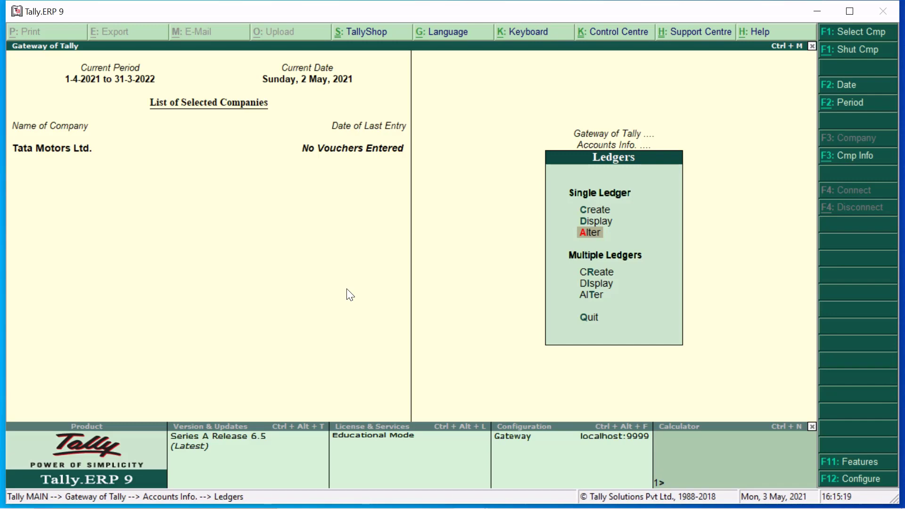
key(Return)
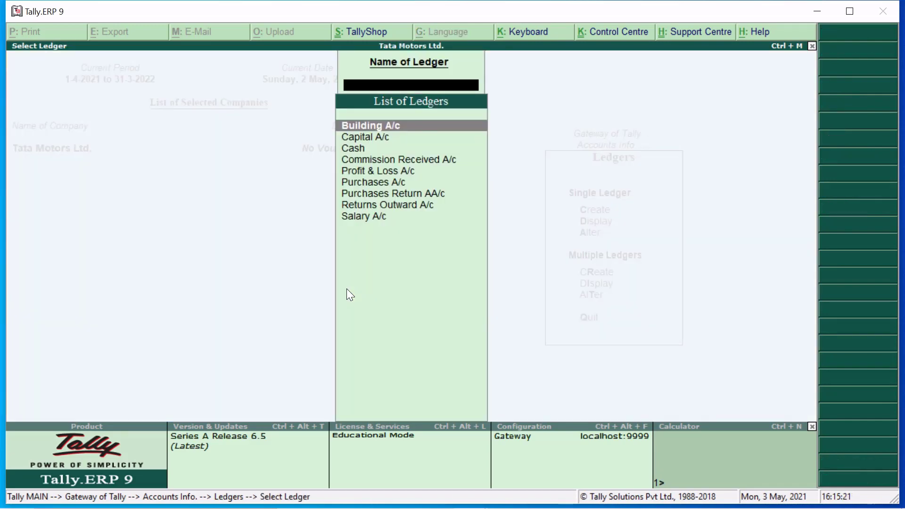
- Open the misspelled Purchases Return AA/c ledger for alteration and correct its name to Purchases Return A/c
key(Down)
key(Down)
key(Down)
key(Down)
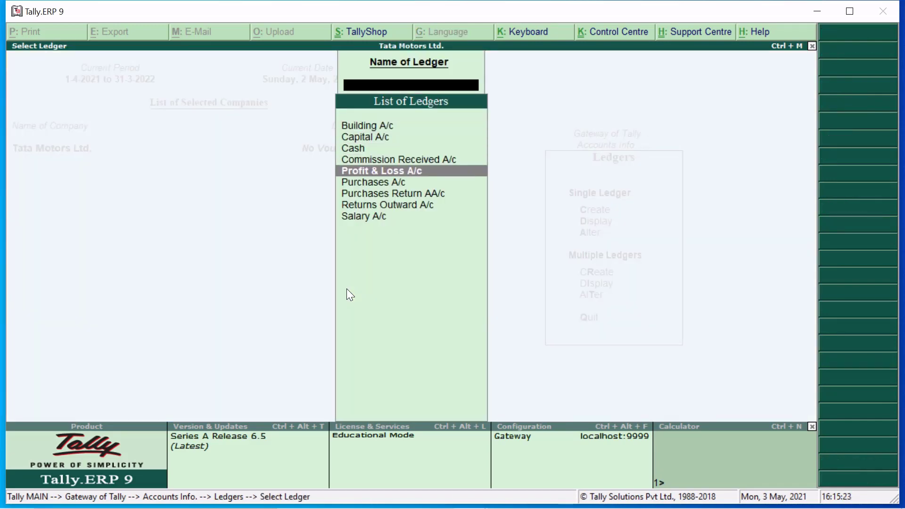
key(Down)
key(Down)
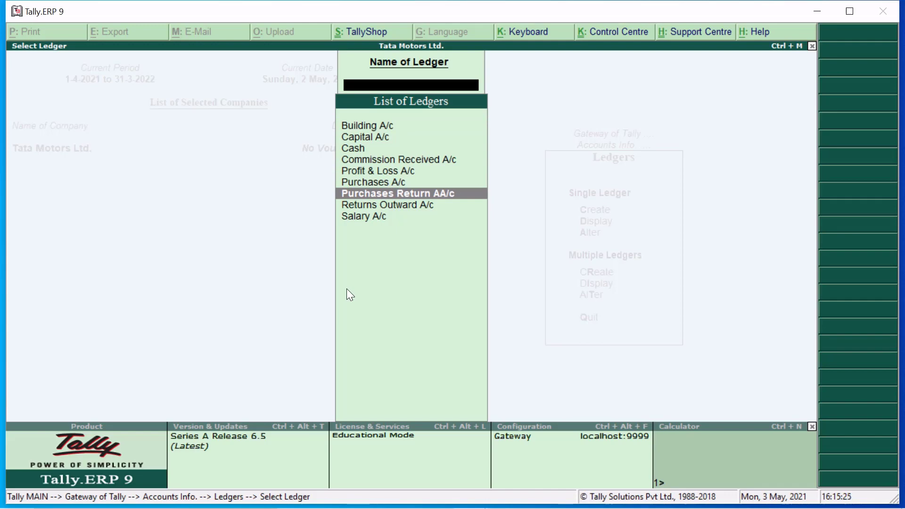
key(Return)
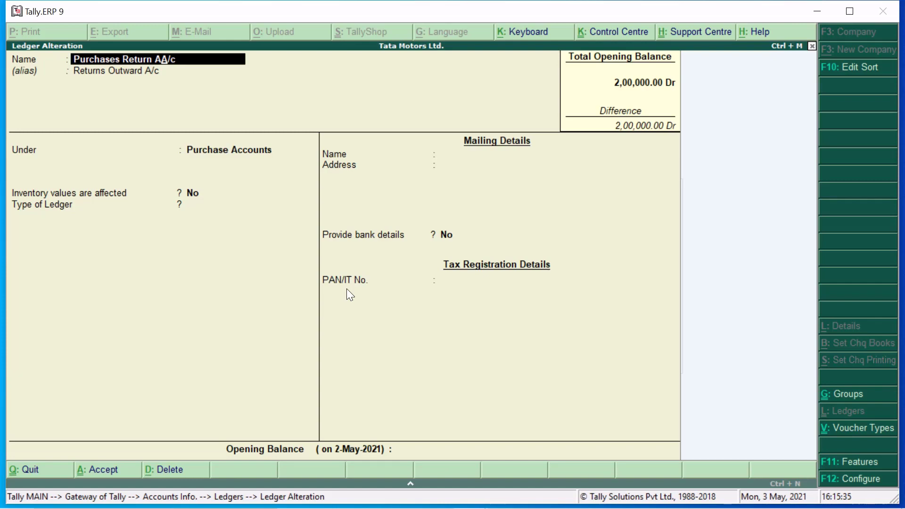
key(BackSpace)
key(Return)
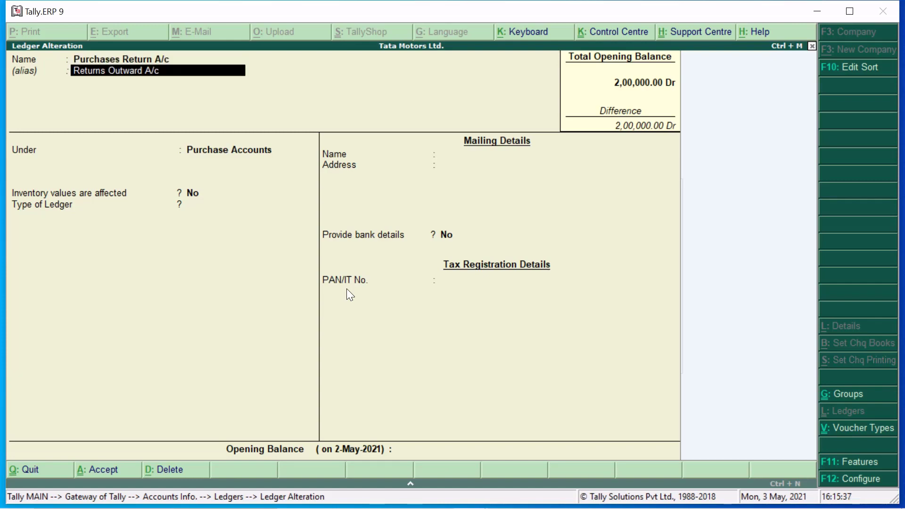
- Keep the Returns Outward A/c alias and Purchase Accounts group, set ledger type to Not Applicable, and save the altered ledger
key(Return)
key(Return)
key(Return)
key(Return)
key(Return)
key(Return)
key(Return)
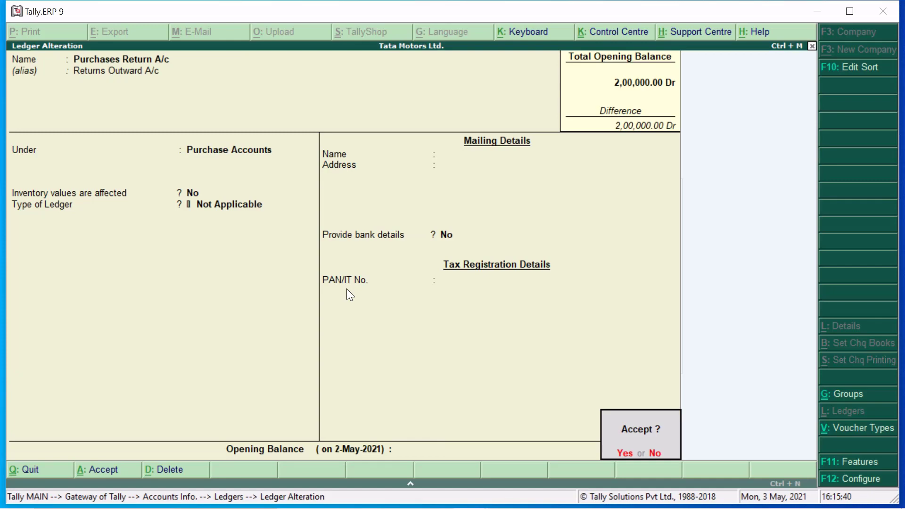
key(Return)
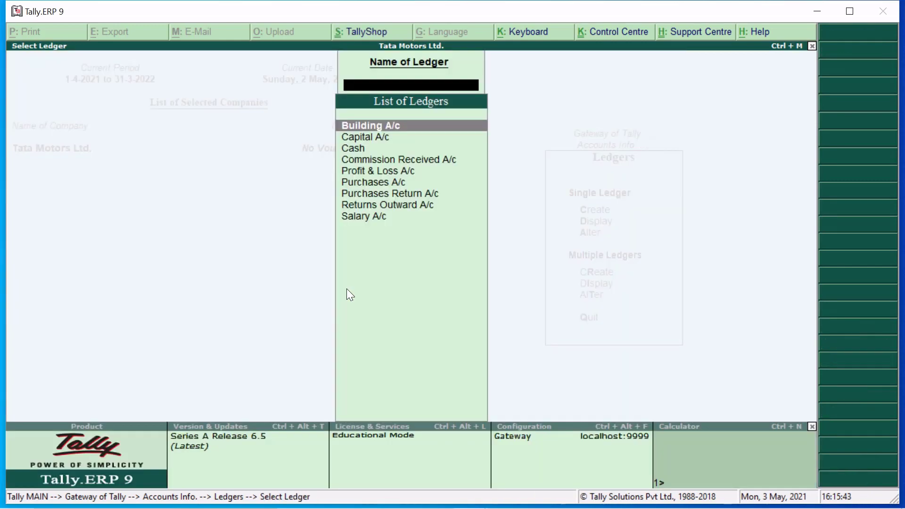
key(Escape)
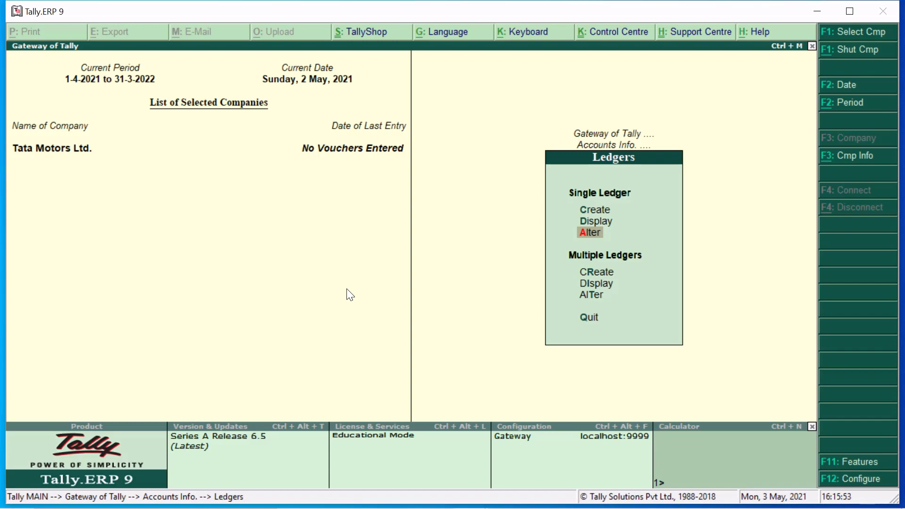
- Display the single-group selection list, examine the available account groups, and return to Accounts Info
key(Up)
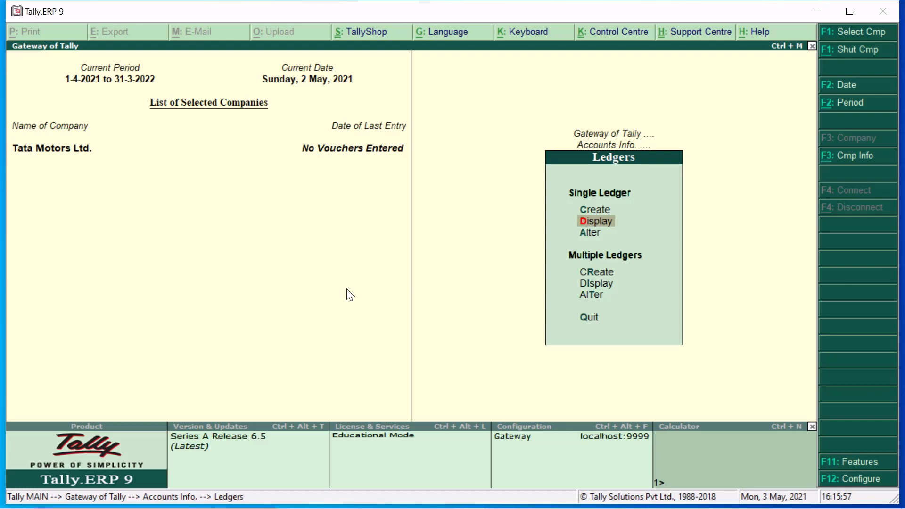
key(Escape)
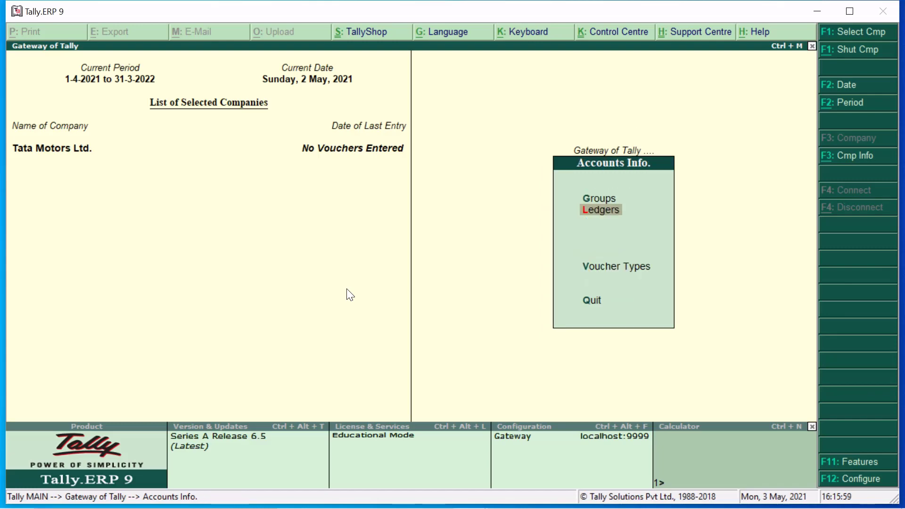
key(Up)
key(Return)
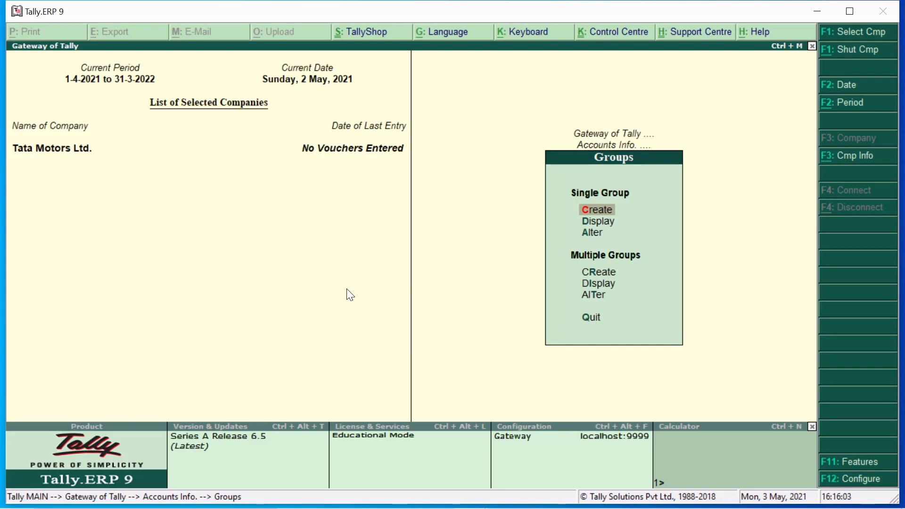
key(Down)
key(Escape)
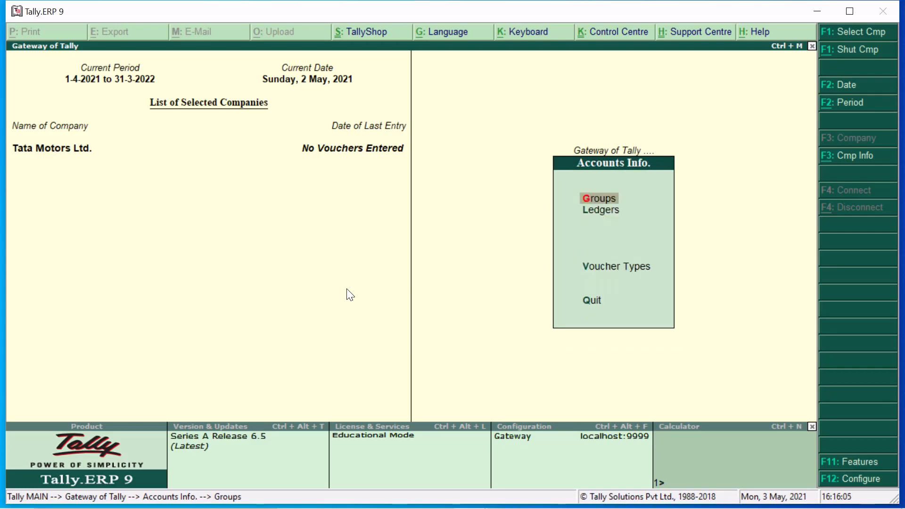
key(Escape)
key(Return)
key(Return)
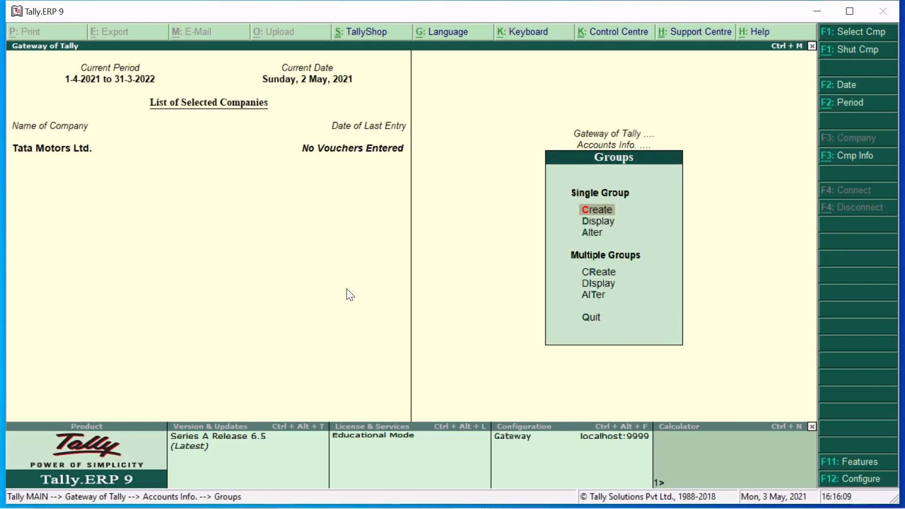
key(Down)
key(Return)
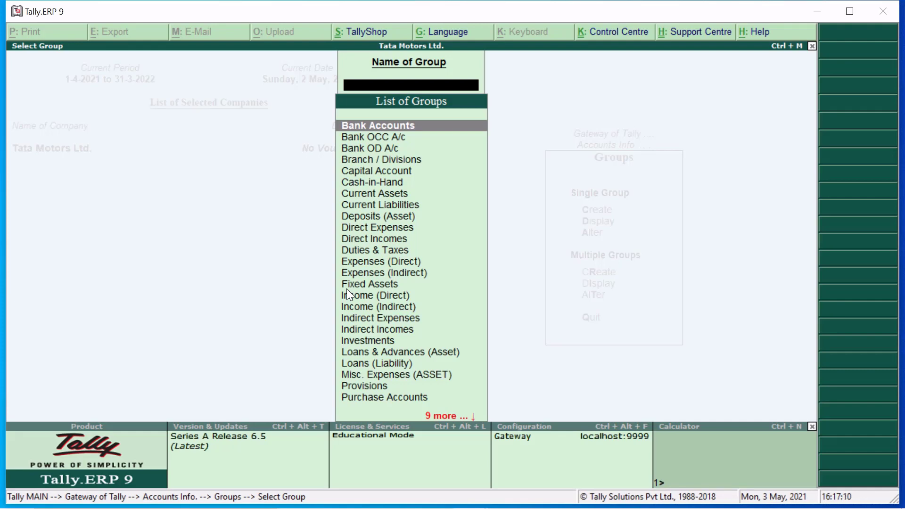
key(Escape)
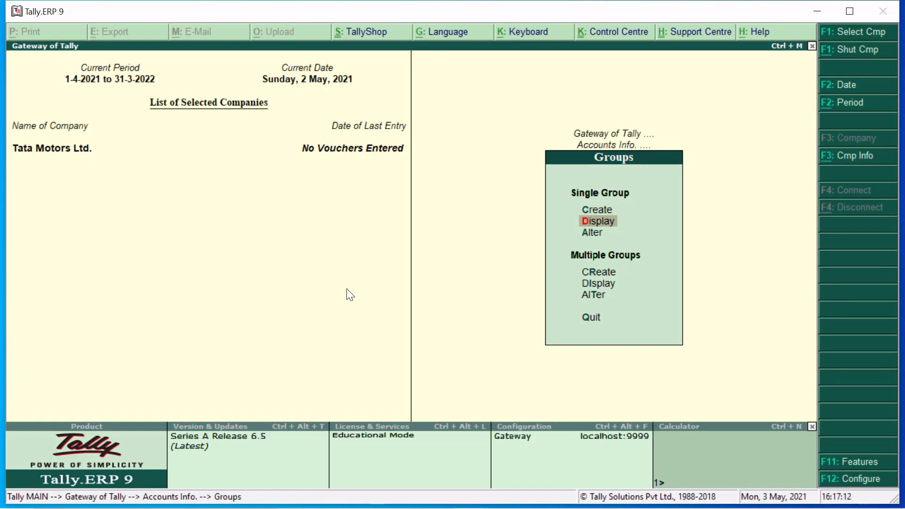
key(Escape)
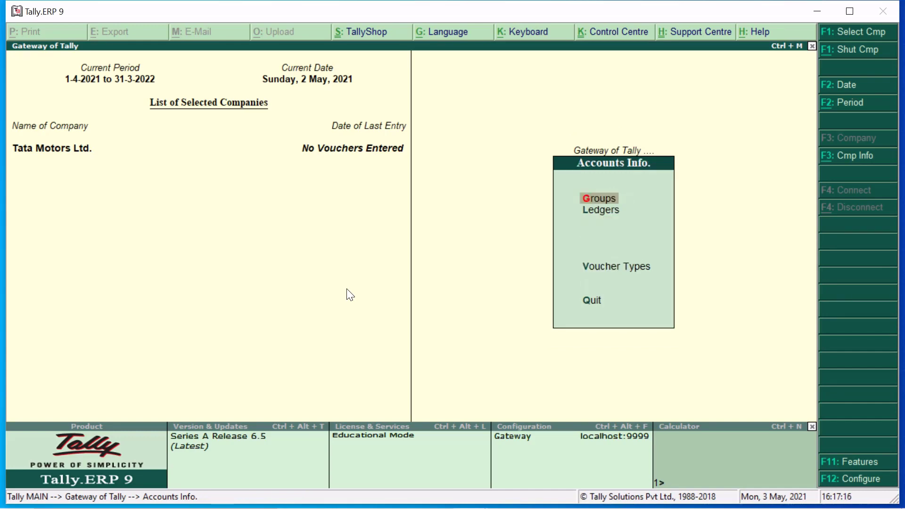
- Open multiple-ledger creation from the Ledgers options in Accounts Info for Tata Motors Ltd
key(Down)
key(Return)
key(Down)
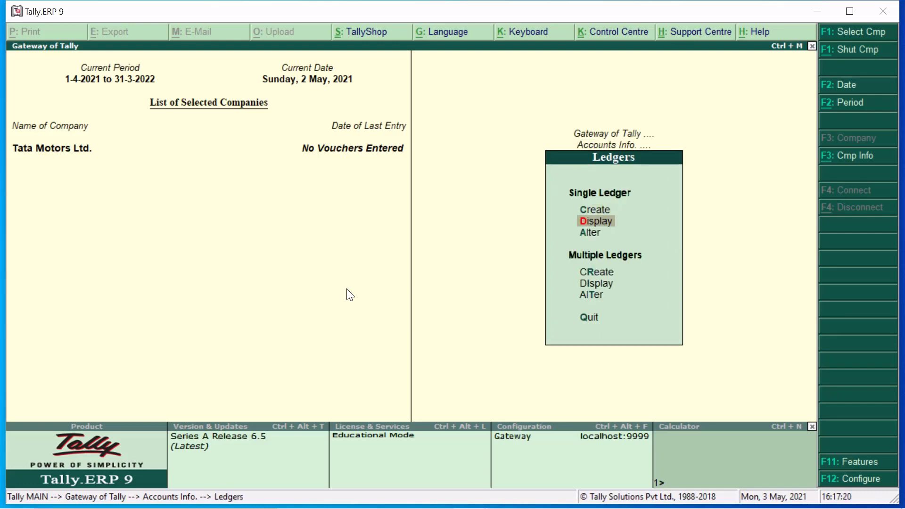
key(Down)
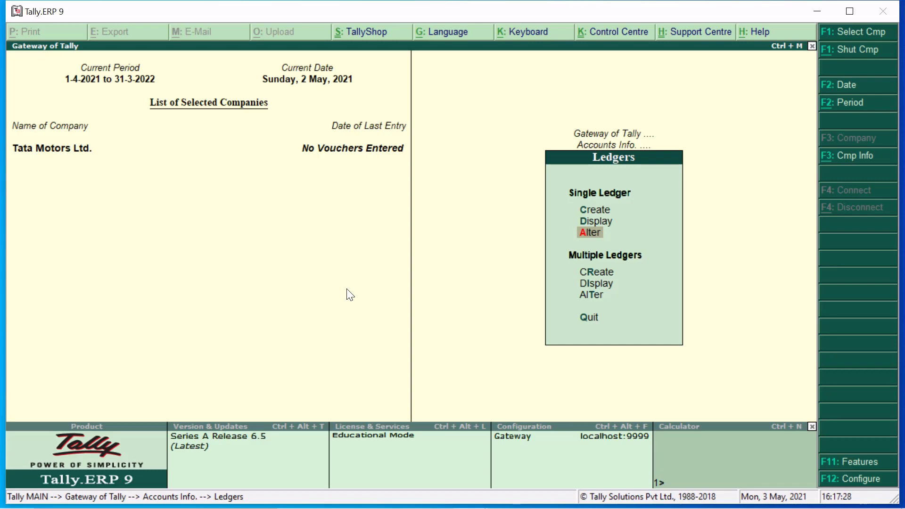
key(Down)
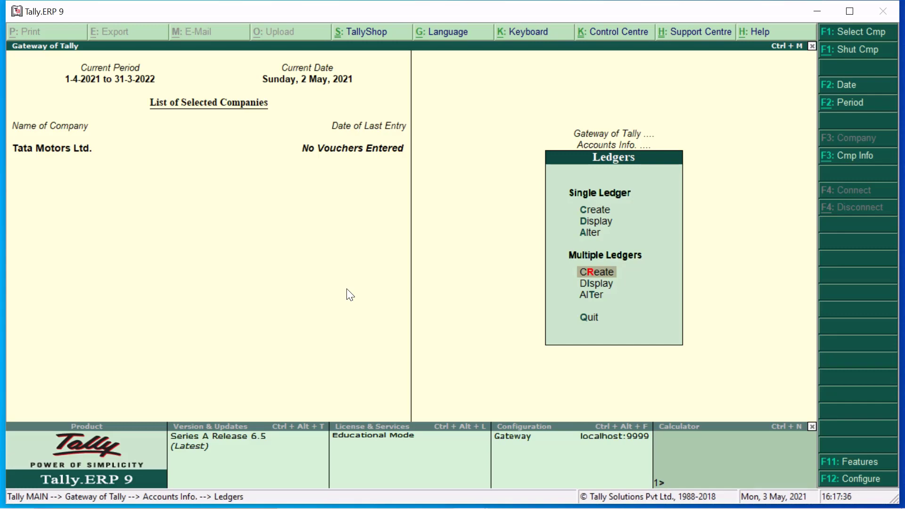
key(Return)
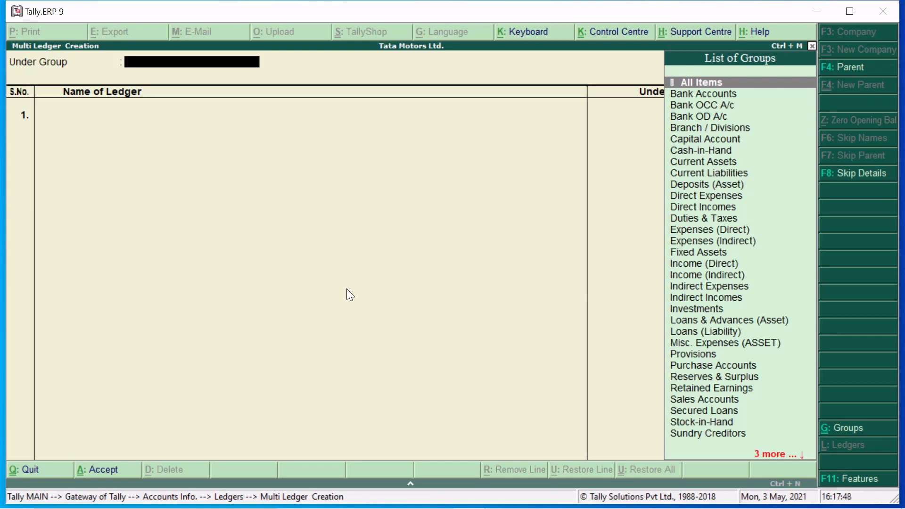
- Set the Under Group of the multi-ledger creation to Expenses (Indirect)
text(Ex)
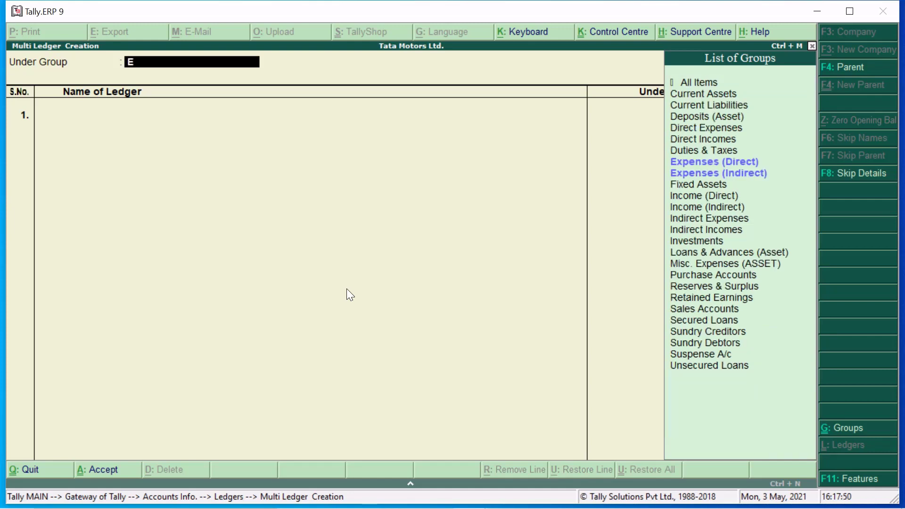
key(Down)
key(Down)
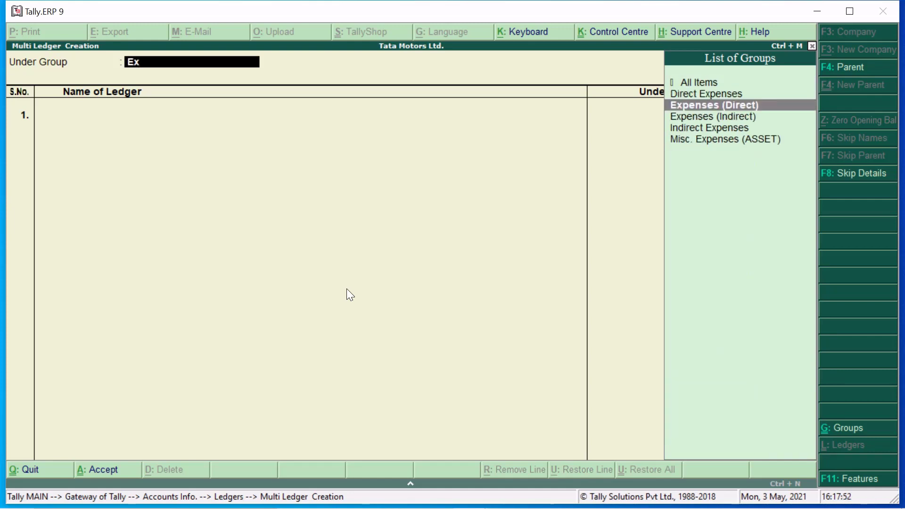
key(Return)
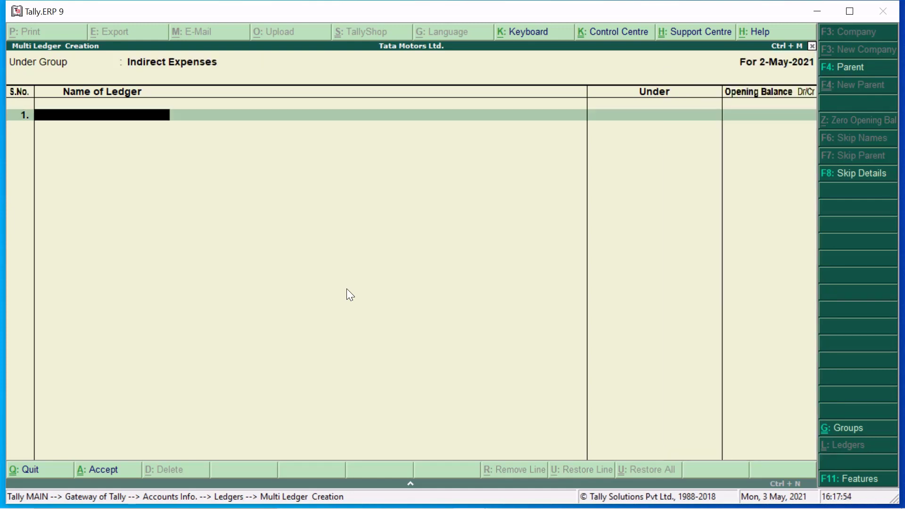
- Add Printing & Stationery A/c as the first ledger and leave its opening balance blank
text(P)
key(BackSpace)
text(Printing & Stat)
text(ionery A/c)
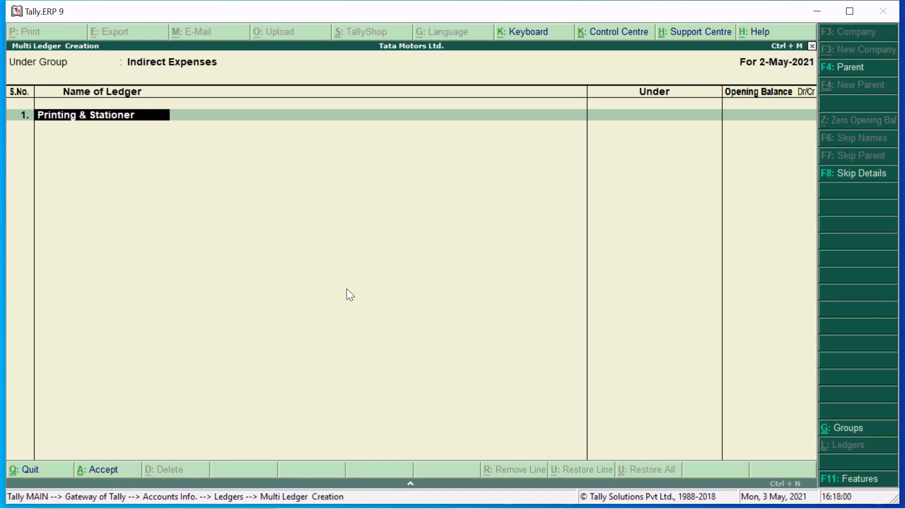
key(Return)
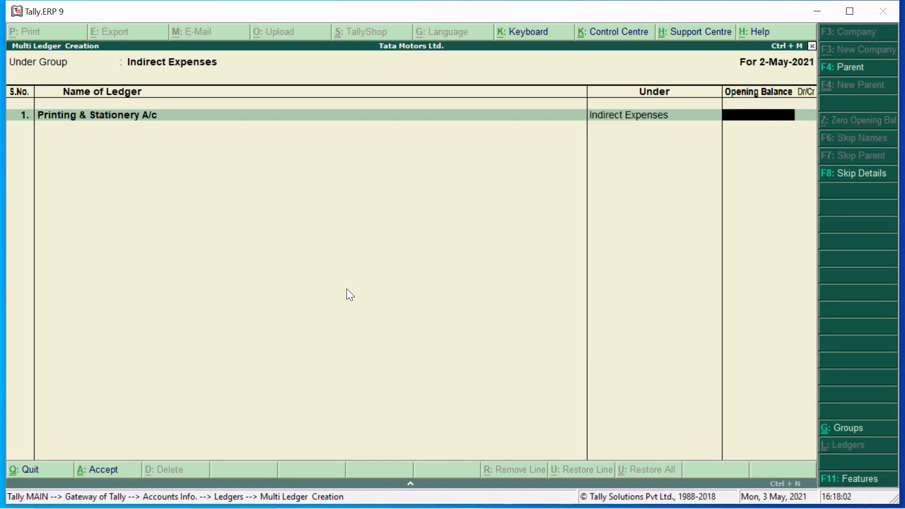
key(Return)
- Add Postage Charges and Audit Fees as the second and third ledgers, leaving their opening balances blank
text(P)
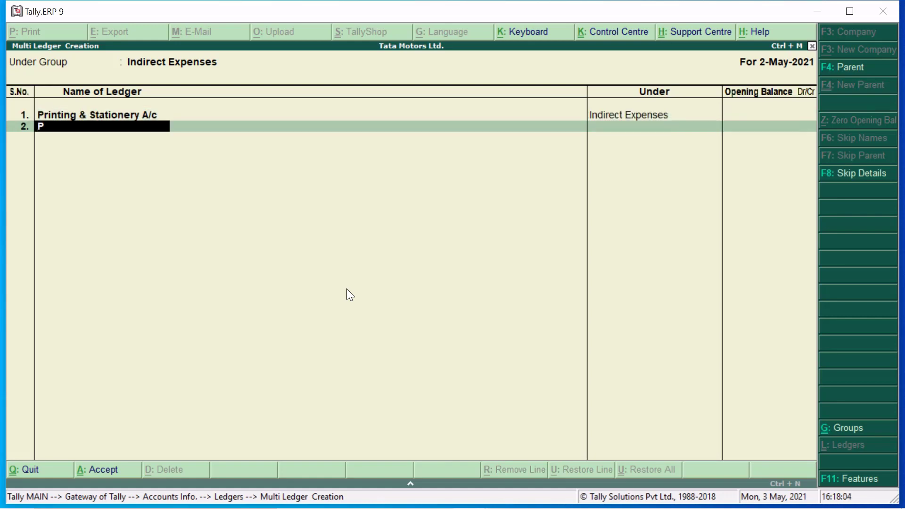
text(ostage Charges)
key(Return)
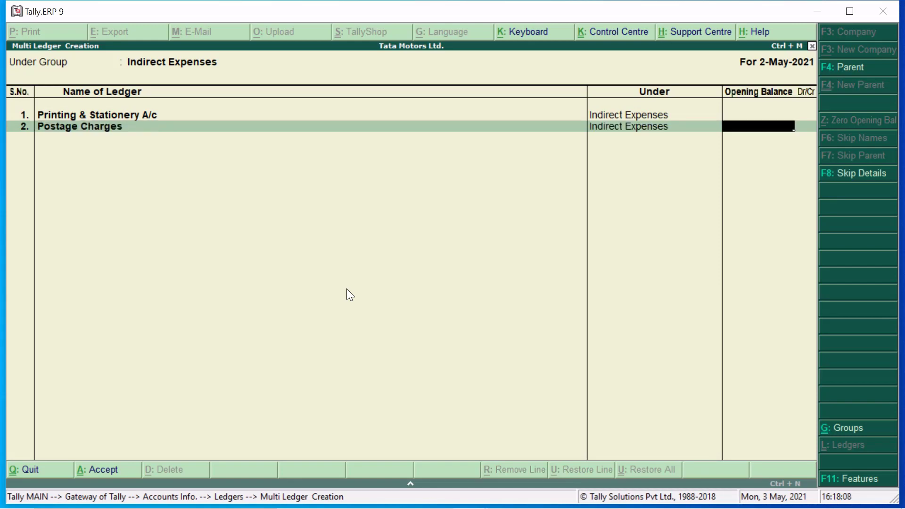
key(Return)
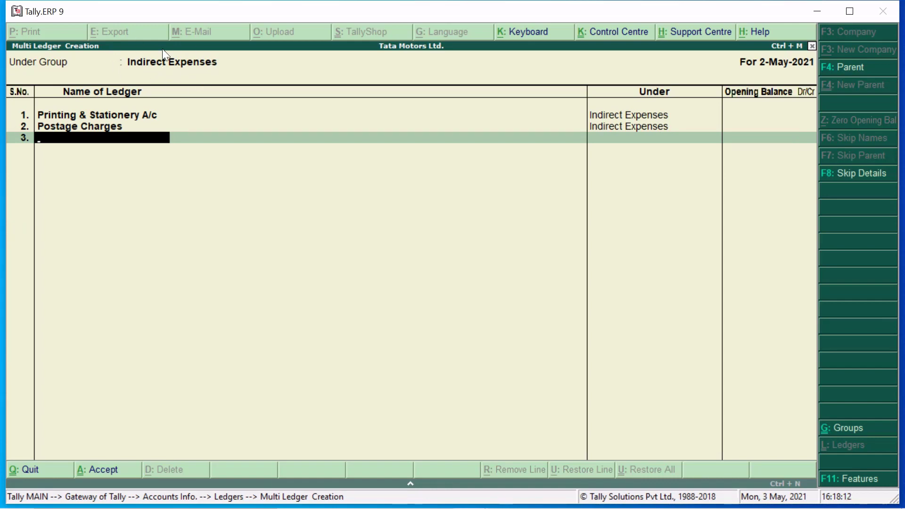
text(Audit Fees)
key(Return)
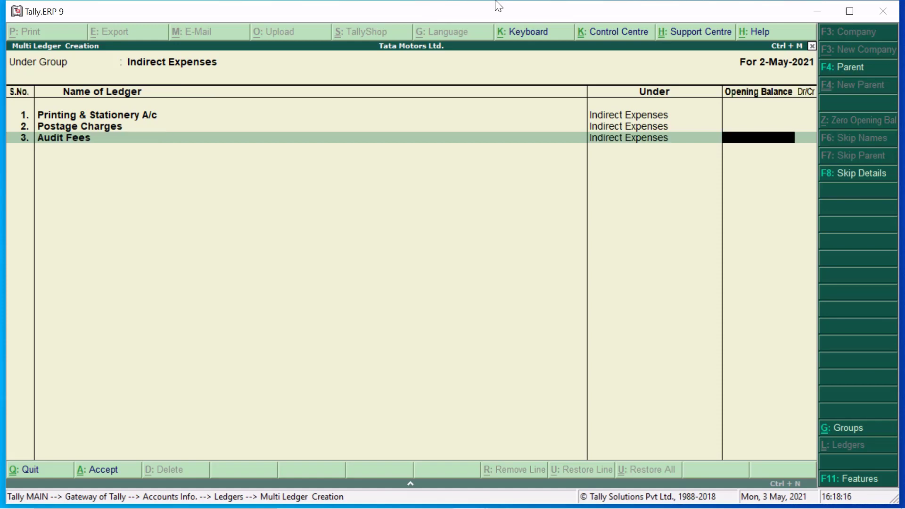
key(Return)
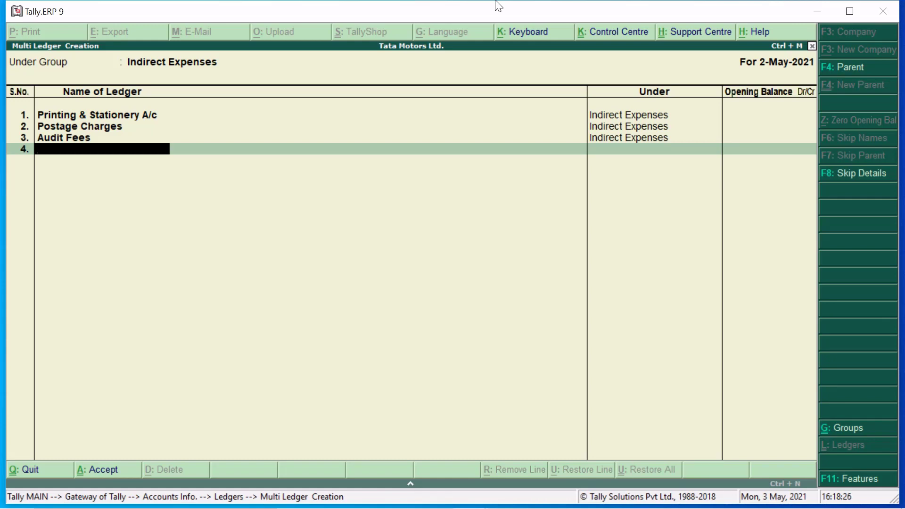
- Return to the Under Group field of the multi-ledger creation and change it to All Items
key(Up)
key(Up)
key(Up)
key(Up)
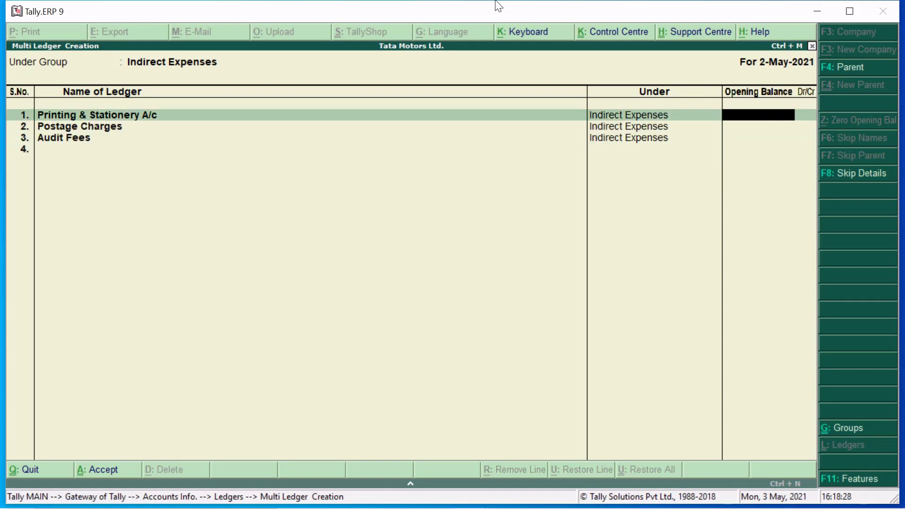
key(Up)
key(Up)
key(Up)
key(Up)
key(Up)
key(Up)
key(Up)
key(Up)
key(Up)
key(Up)
key(Up)
key(Up)
key(Up)
key(Up)
key(Up)
key(Up)
key(Up)
key(Up)
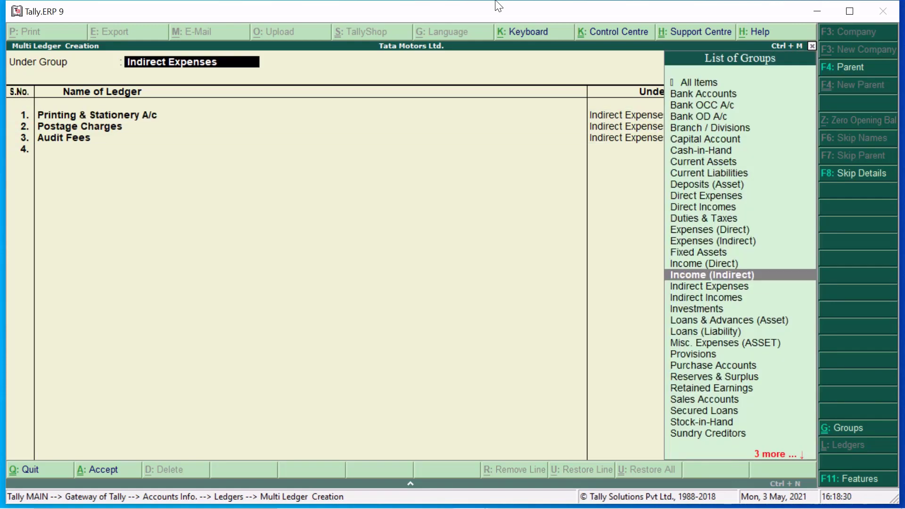
key(Down)
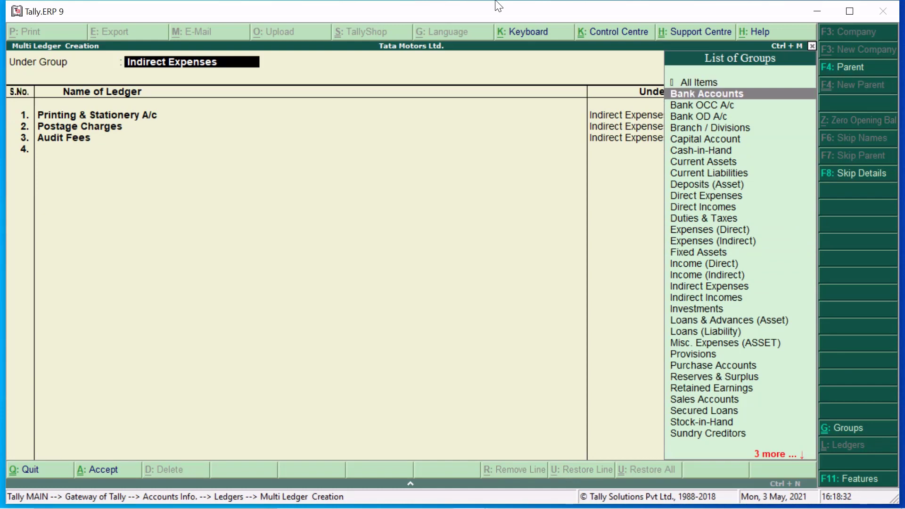
key(Up)
key(Return)
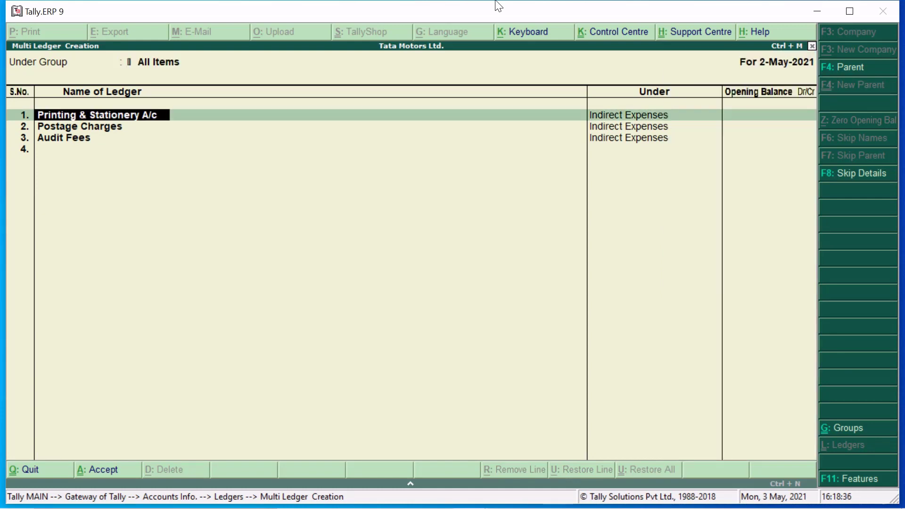
- Go through the three entered ledgers, accepting Indirect Expenses as each one's group and leaving the opening balances blank
key(Down)
key(Down)
key(Down)
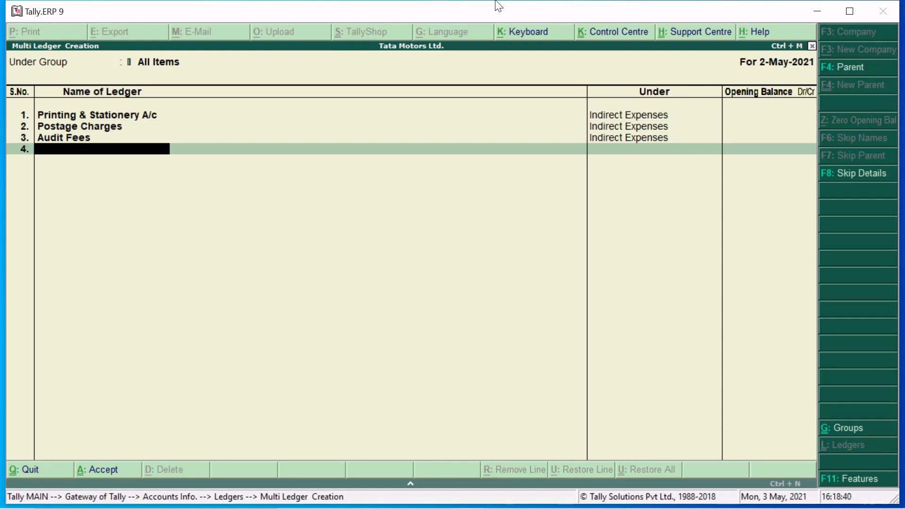
key(Up)
key(Up)
key(Up)
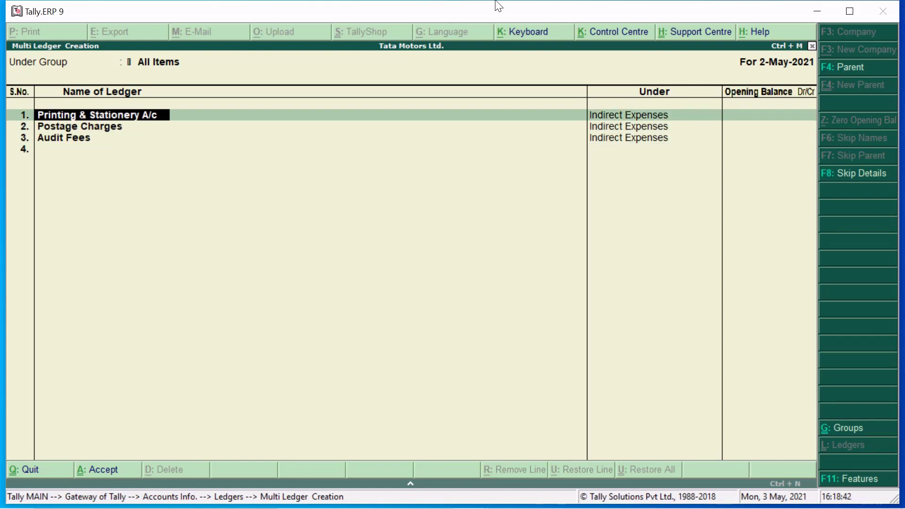
key(Return)
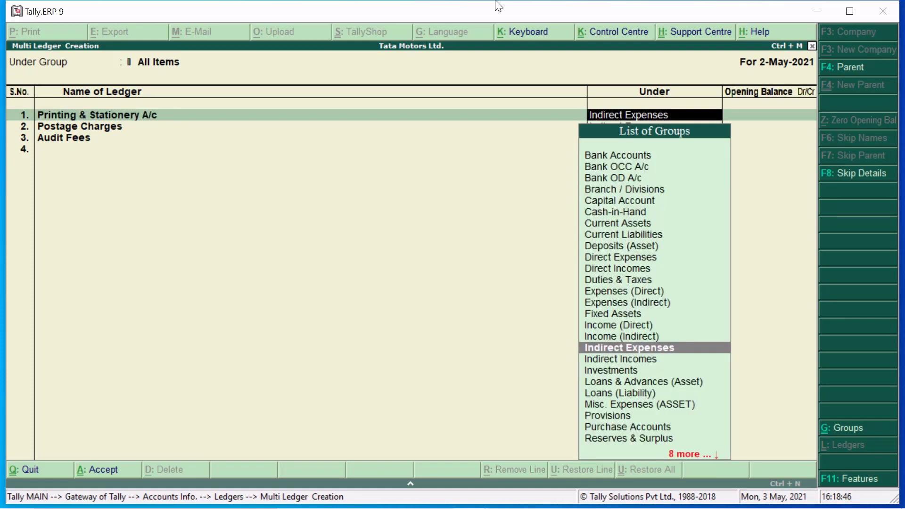
key(Return)
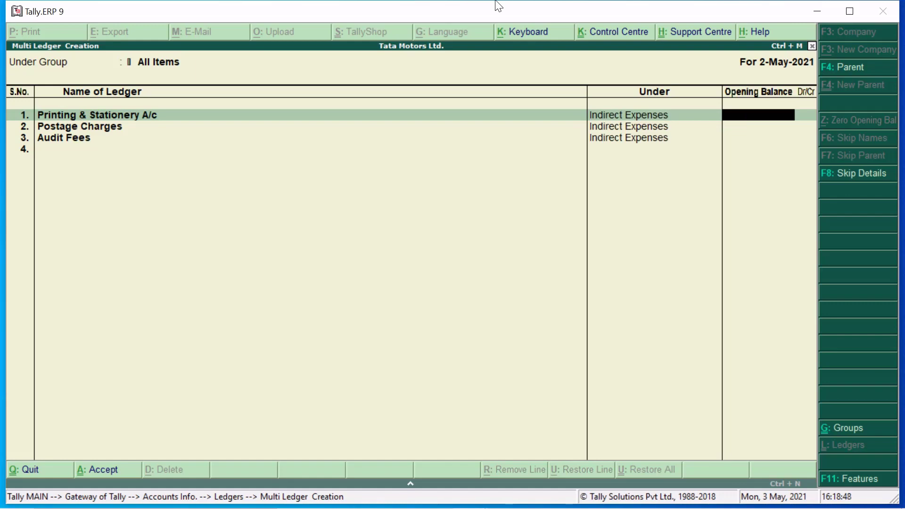
key(Return)
key(Return)
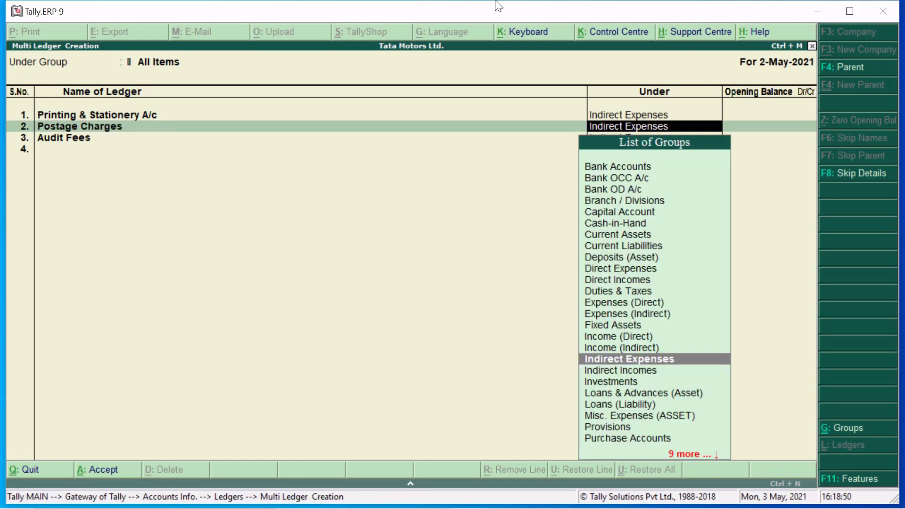
key(Return)
key(Return)
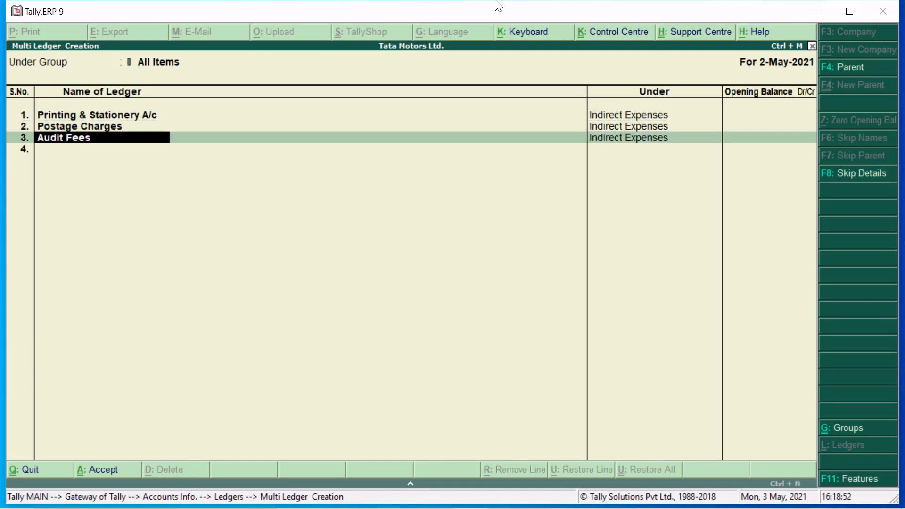
key(Return)
key(Return)
key(Return)
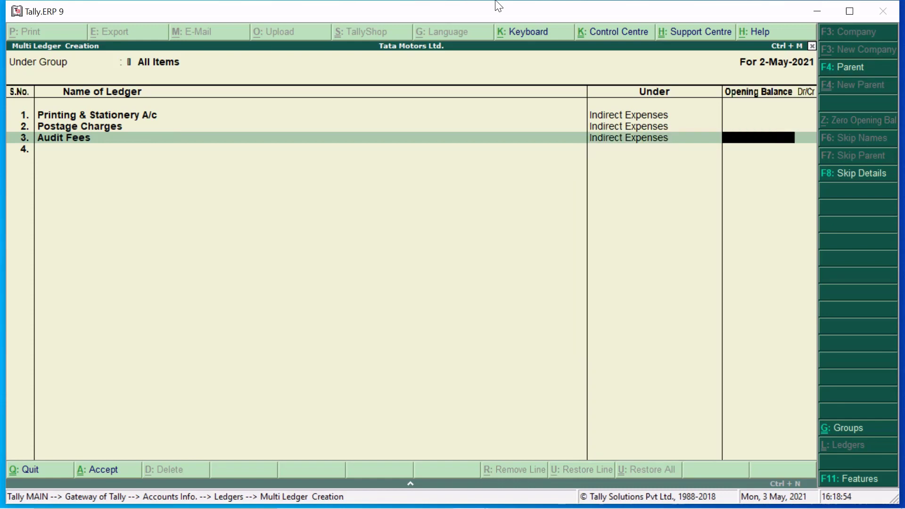
- Add a fourth ledger named Rent Received A/c under Income (Indirect) with no opening balance
text(Rent)
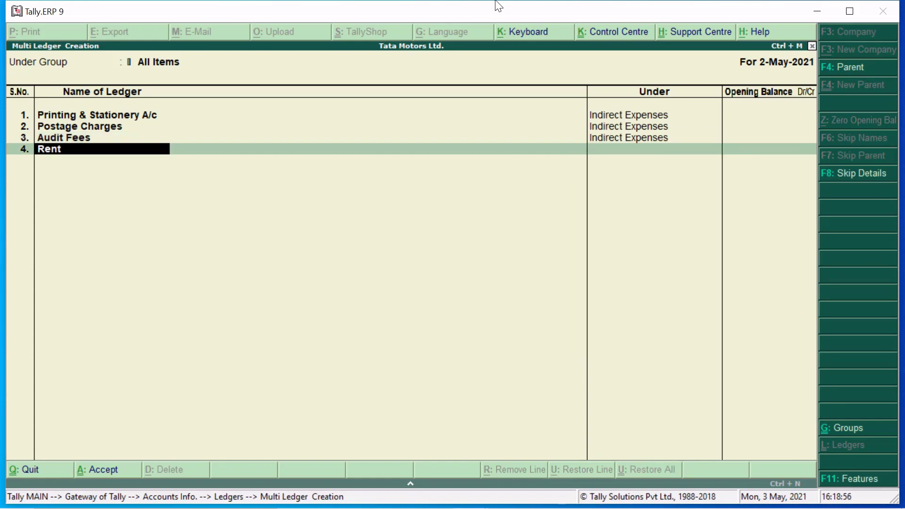
text( Received A/c)
key(Return)
text(Inc)
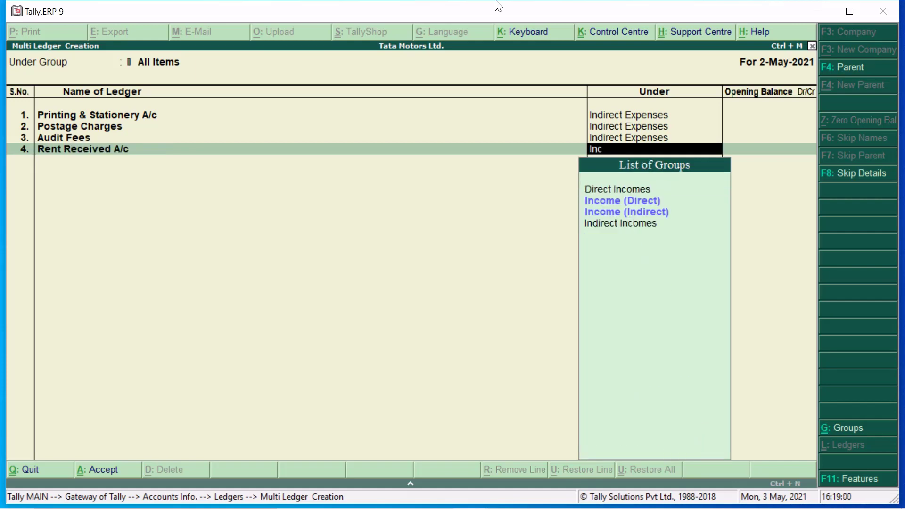
key(Down)
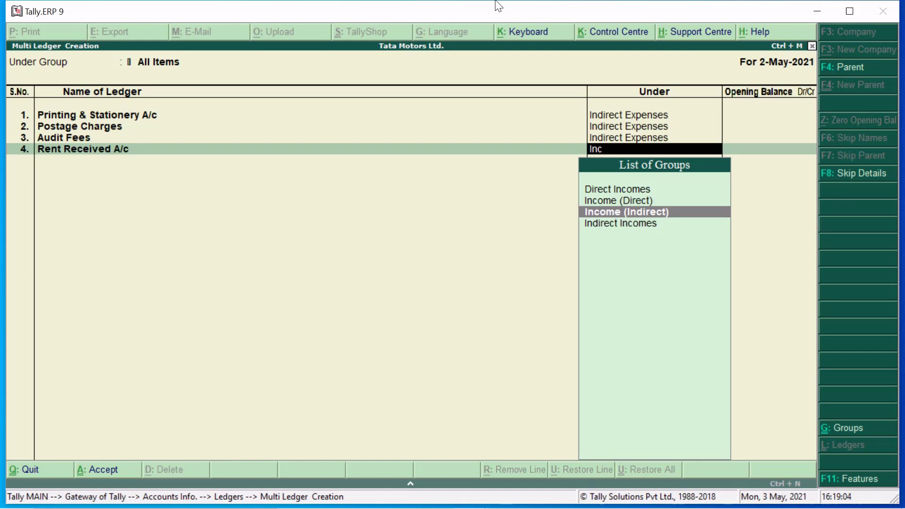
key(Return)
key(Return)
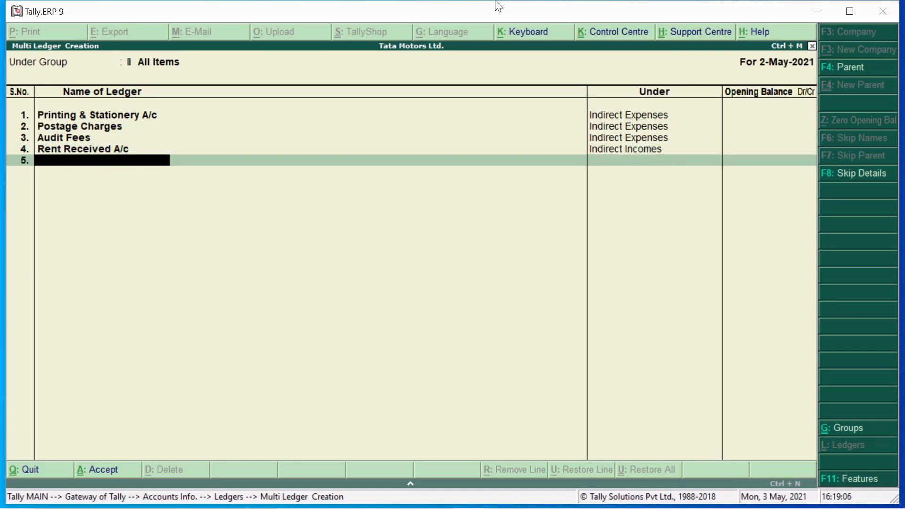
- Add a fifth ledger named Drawings A/c under Capital Account with no opening balance
text(Drawings a/c)
key(Return)
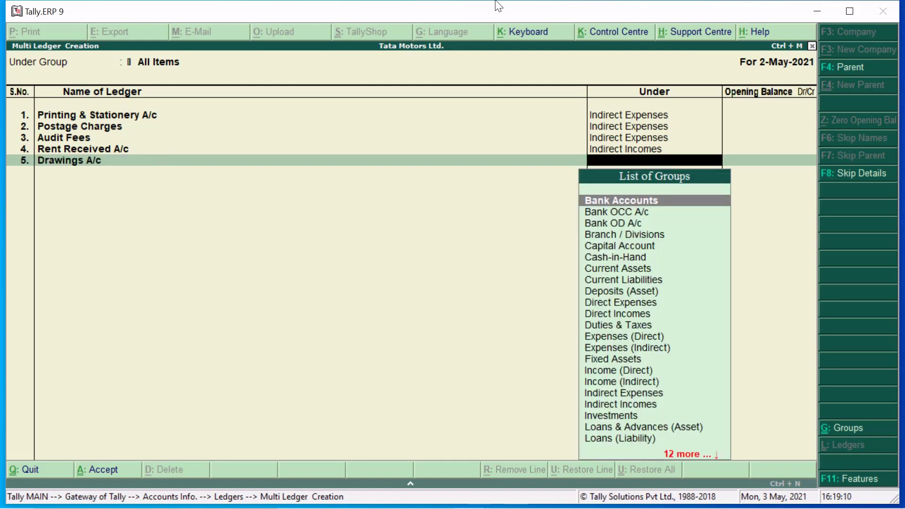
text(Ca)
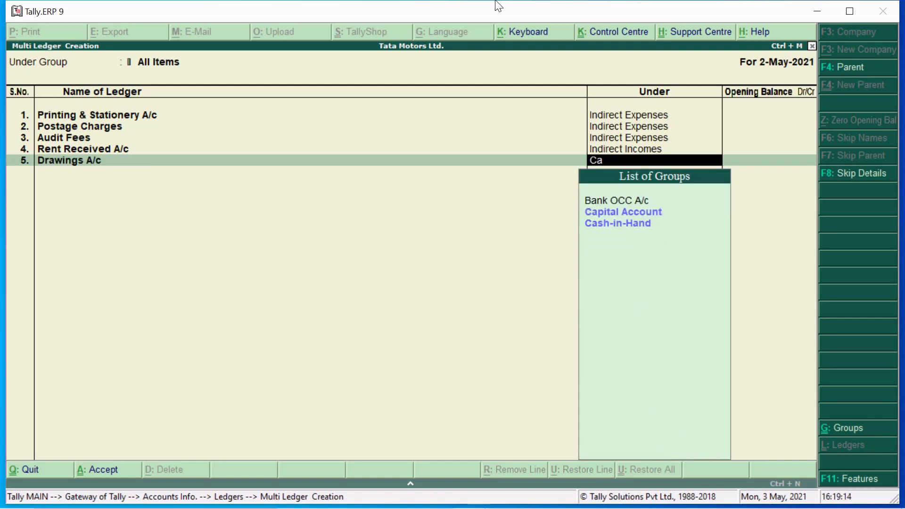
key(Down)
key(Return)
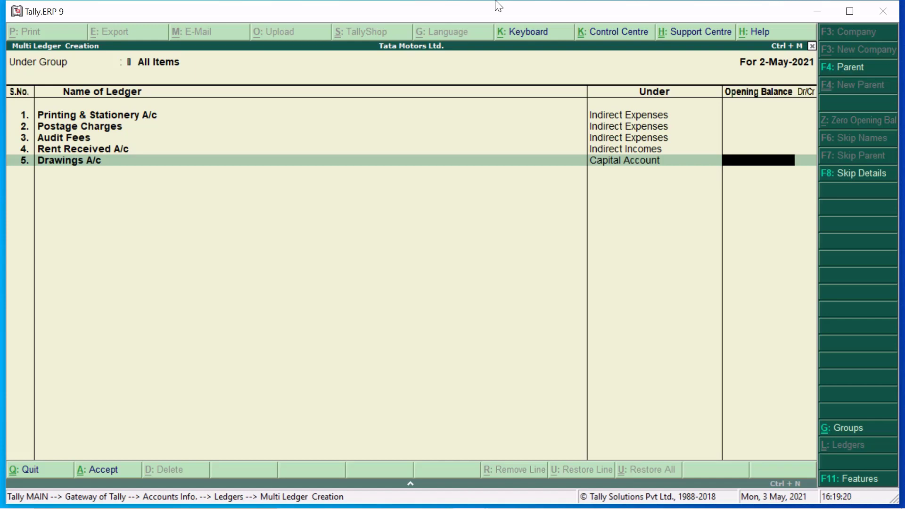
key(Return)
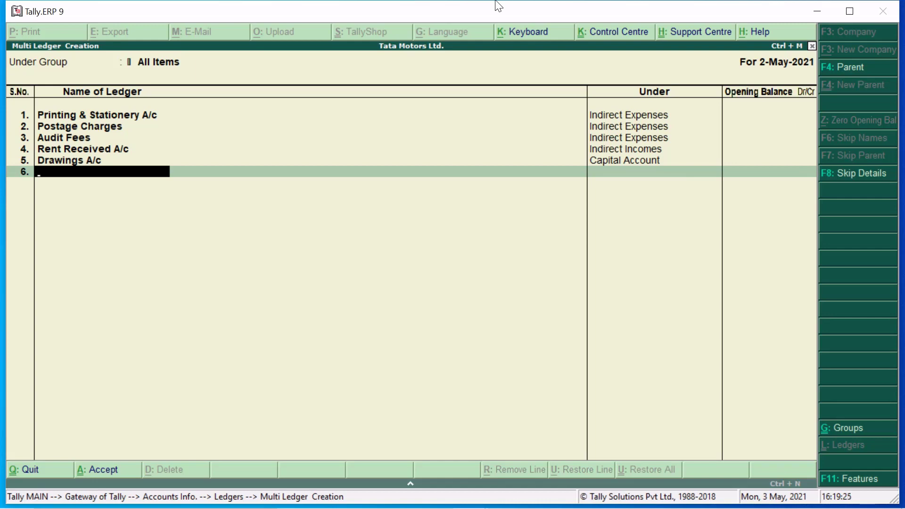
- Add a sixth ledger named Wages A/c under Expenses (Direct) with no opening balance
text(Wages A/c)
key(Return)
text(E)
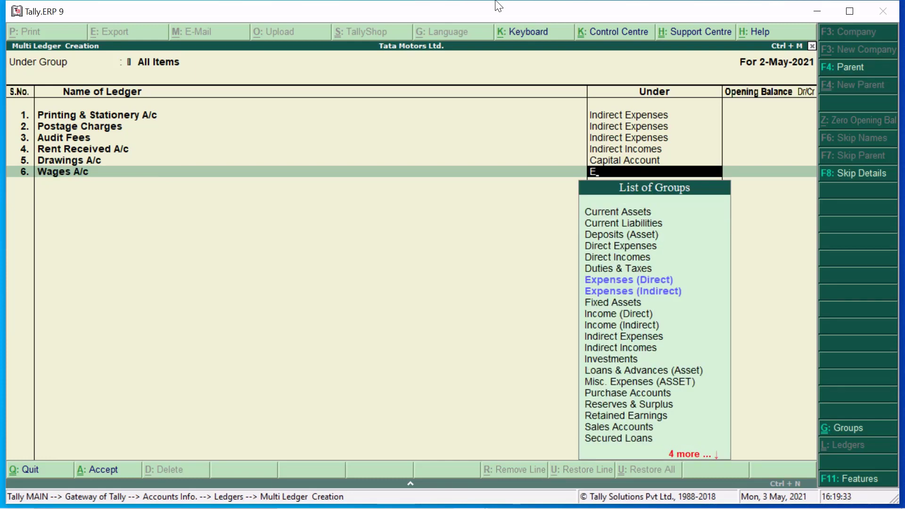
key(Down)
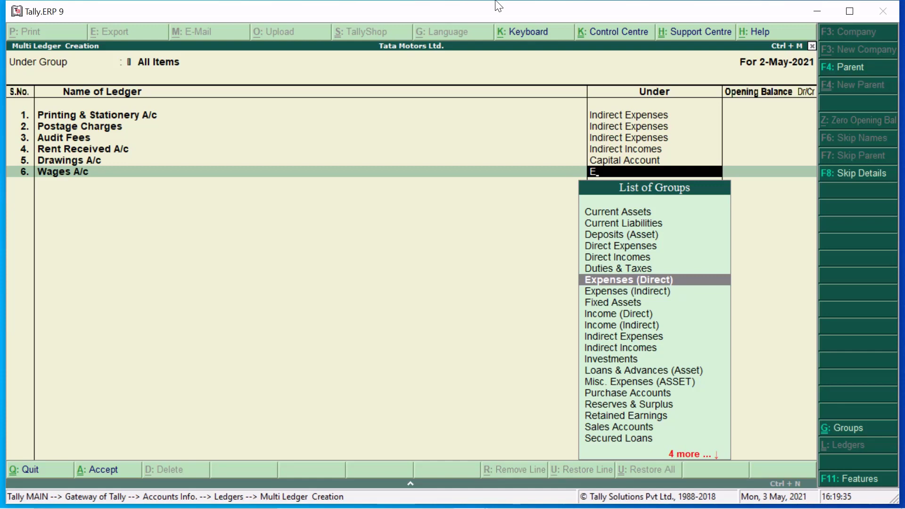
key(Return)
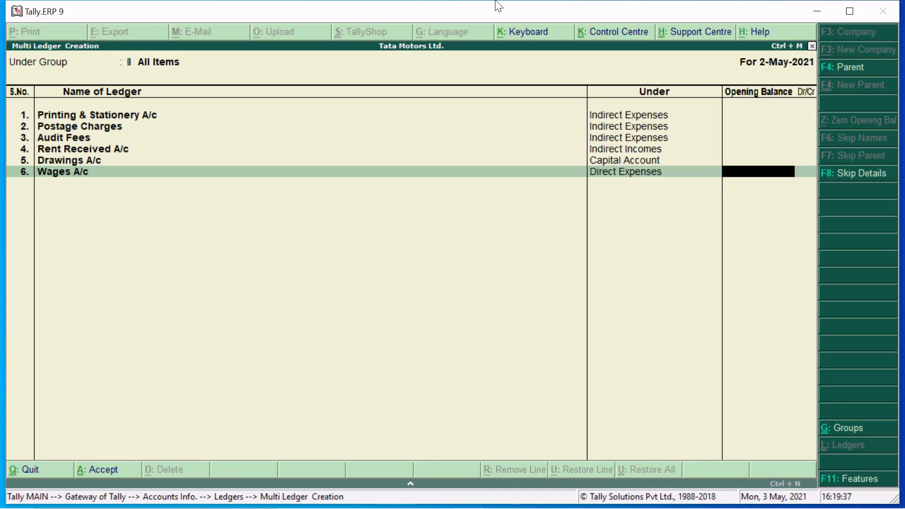
key(Return)
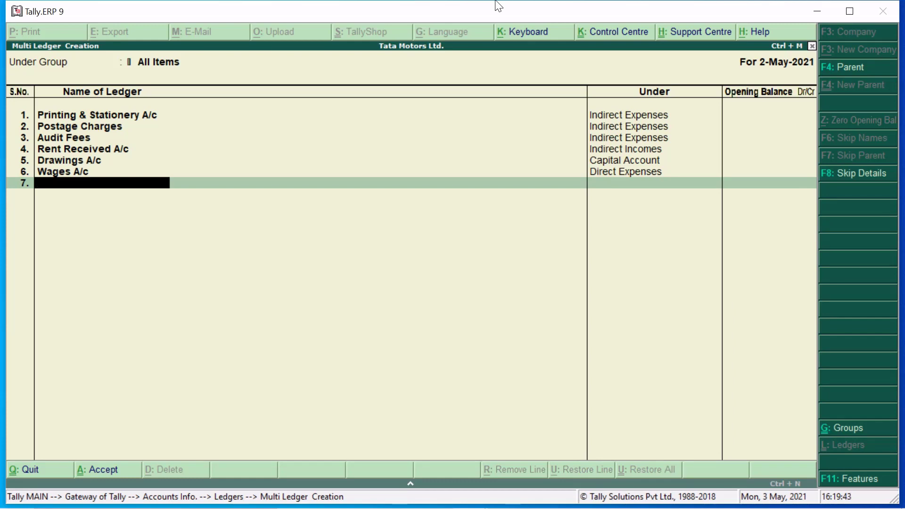
- Add a seventh ledger named Carriage Inward A/c under Expenses (Direct) with no opening balance
text(Carriage Inward A/c)
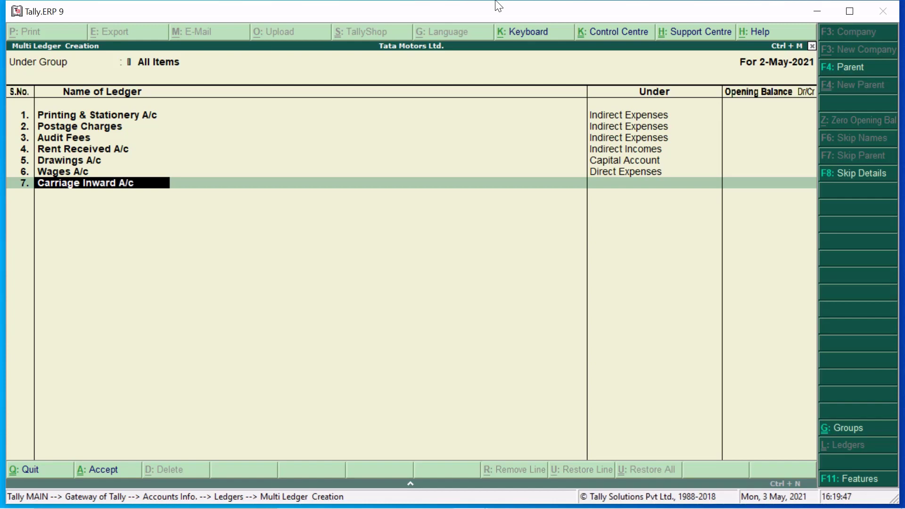
key(Return)
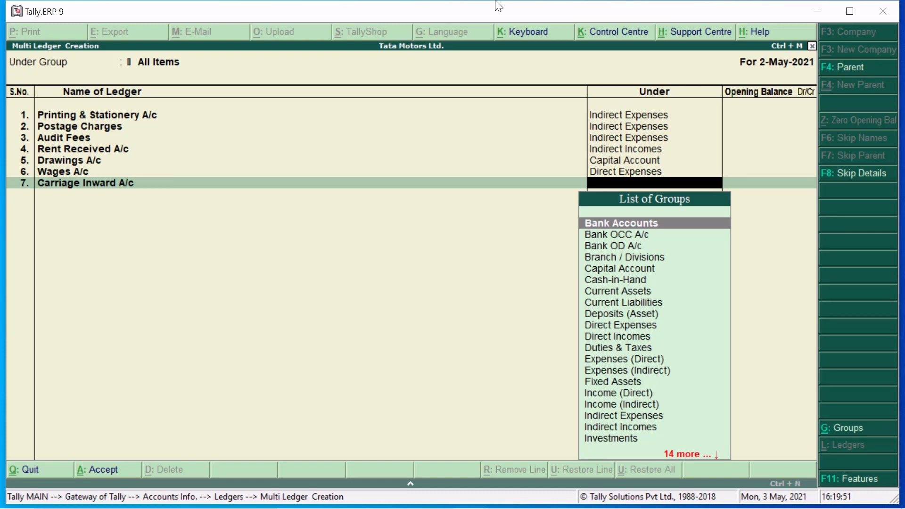
text(Ex)
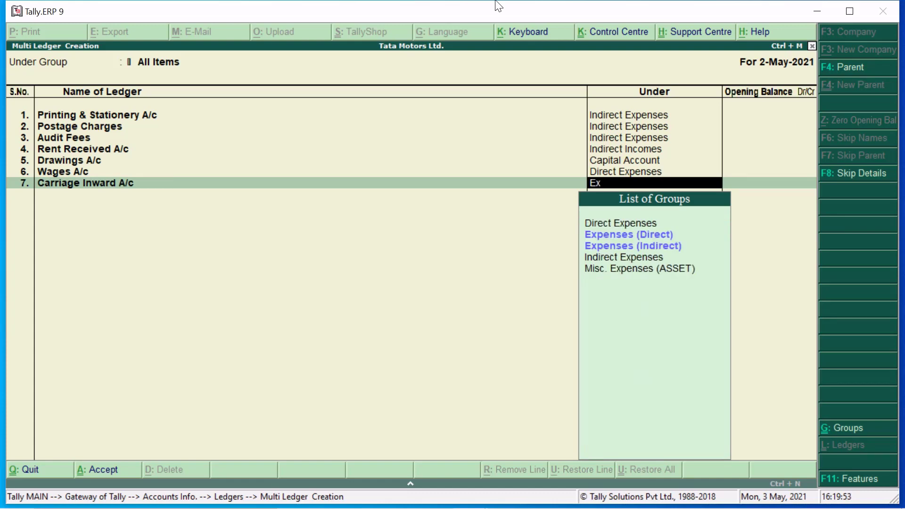
key(Down)
key(Return)
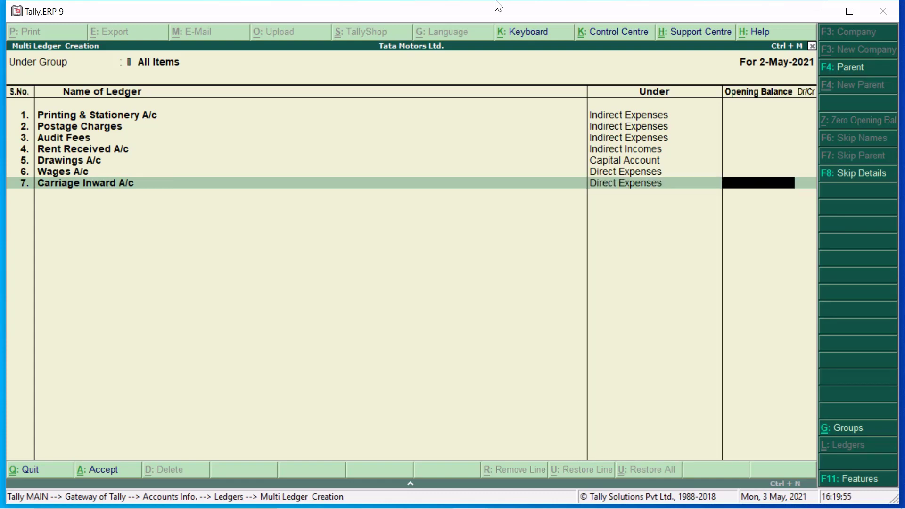
key(Return)
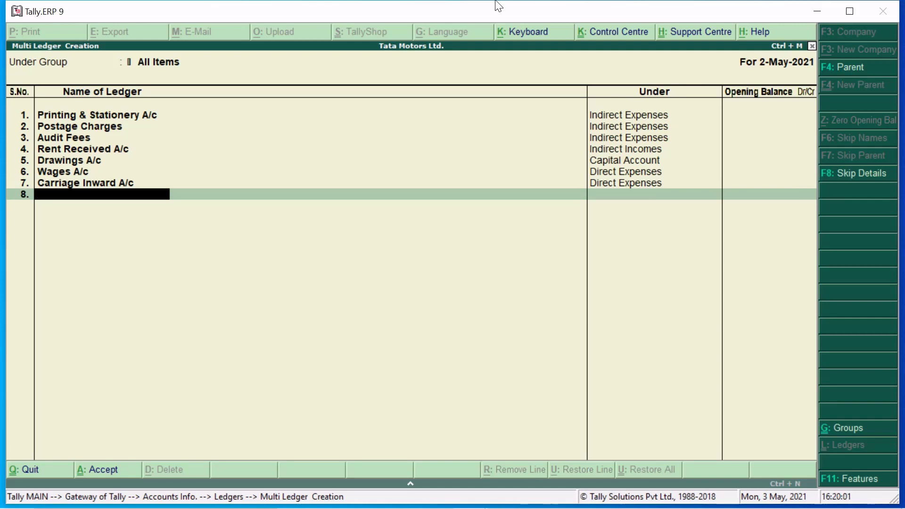
- Add an eighth ledger named after the individual customer, under Sundry Debtors with no opening balance
text(Mahesh A/c)
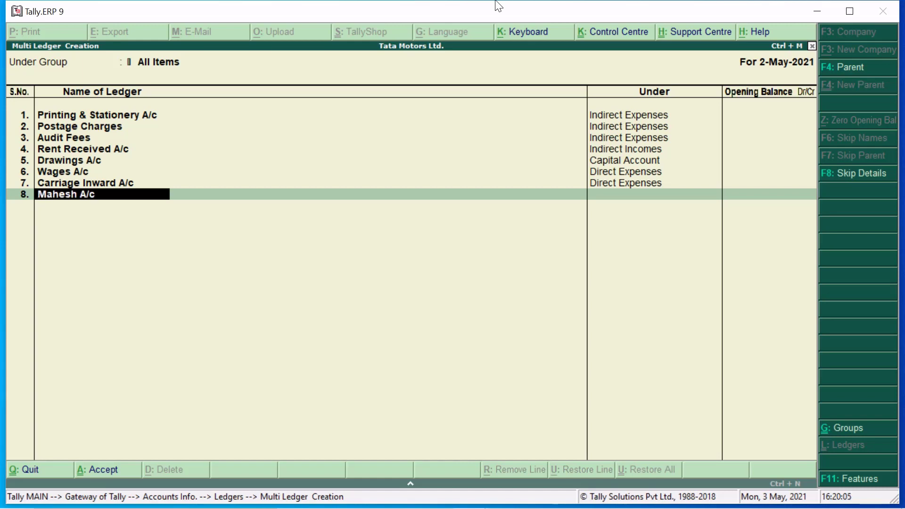
key(Return)
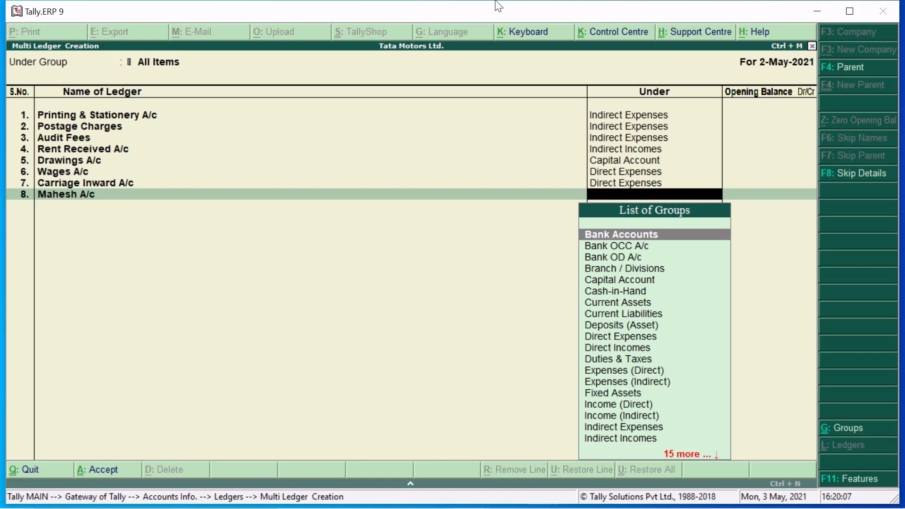
text(S)
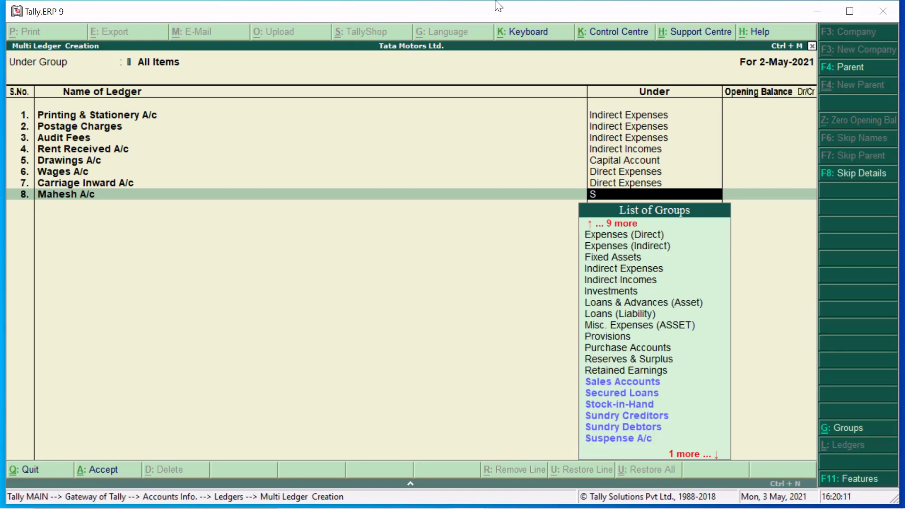
text(u)
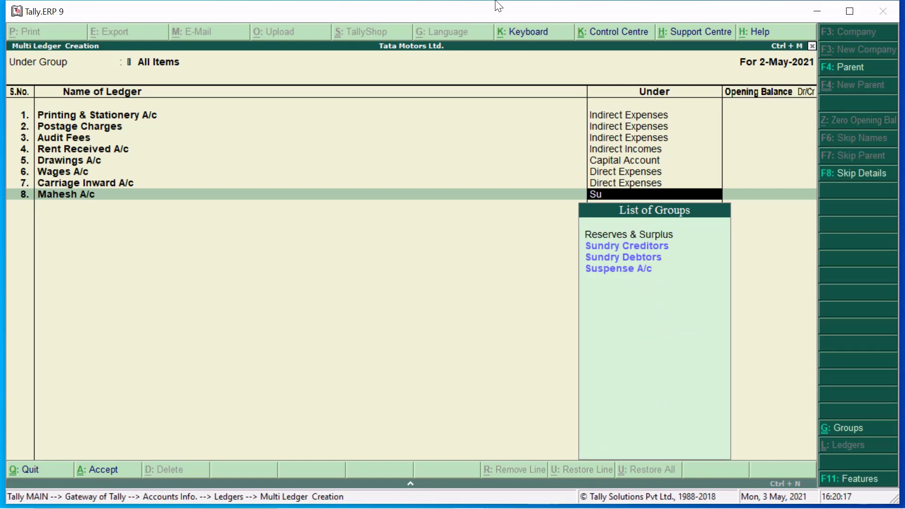
key(Down)
key(Down)
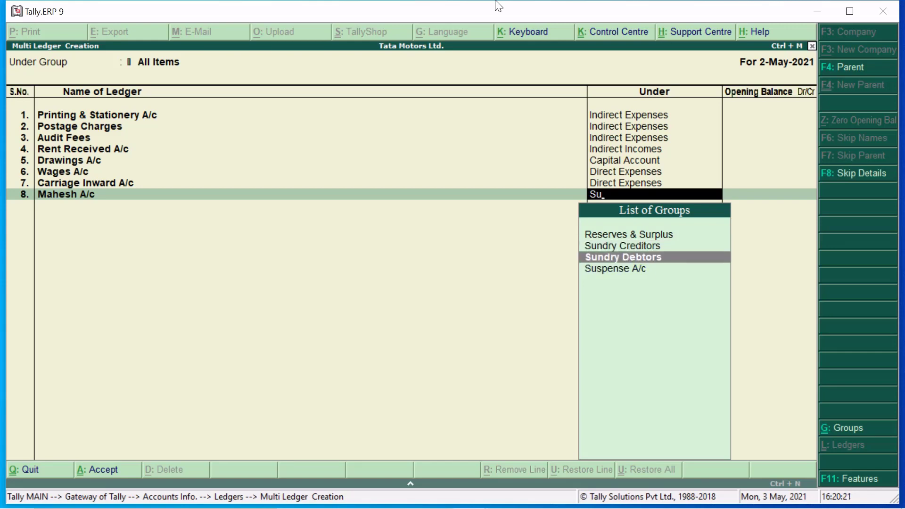
key(Return)
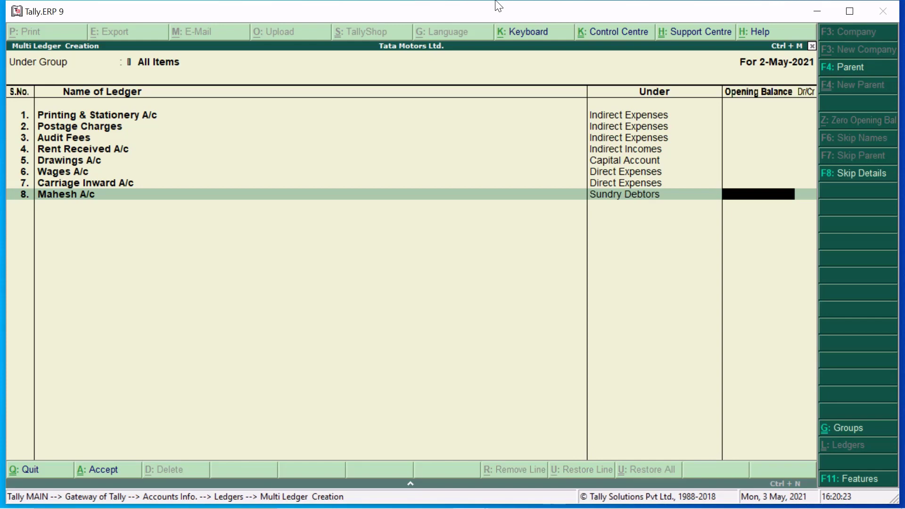
key(Return)
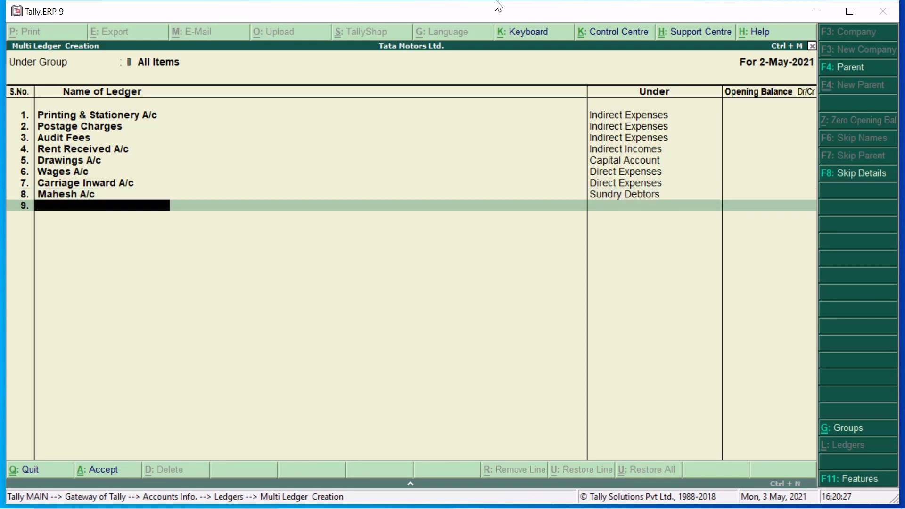
- Add a ninth ledger named Shares of L&T Ltd. under Investments with no opening balance
text(Shares of L&t)
key(BackSpace)
text(T Co.)
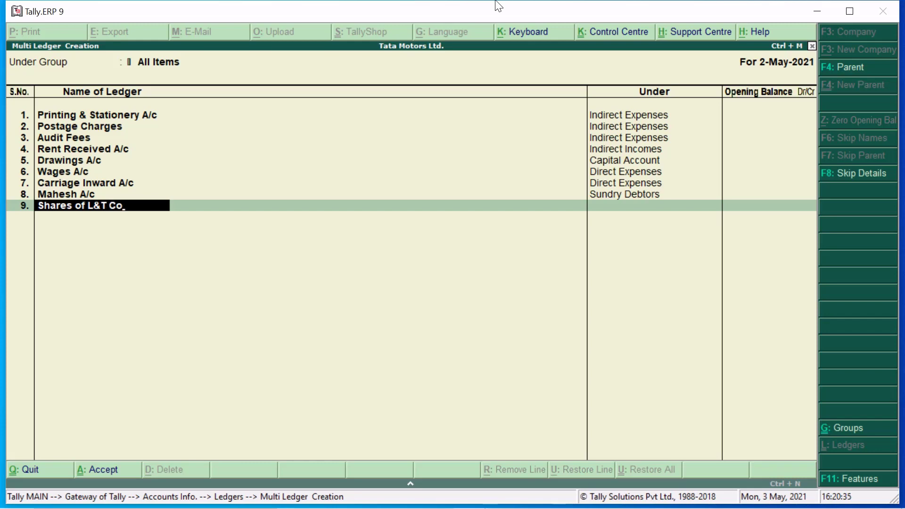
key(BackSpace)
key(BackSpace)
text(Ltd.)
key(Return)
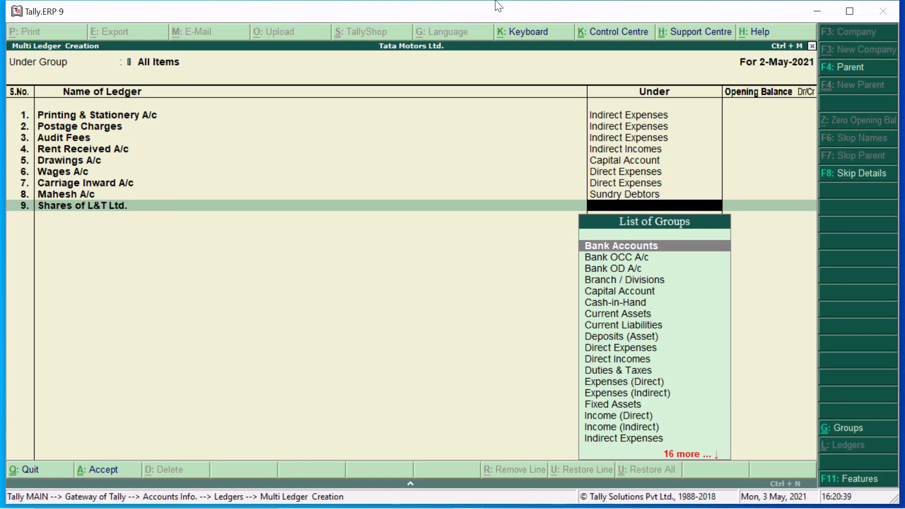
text(I)
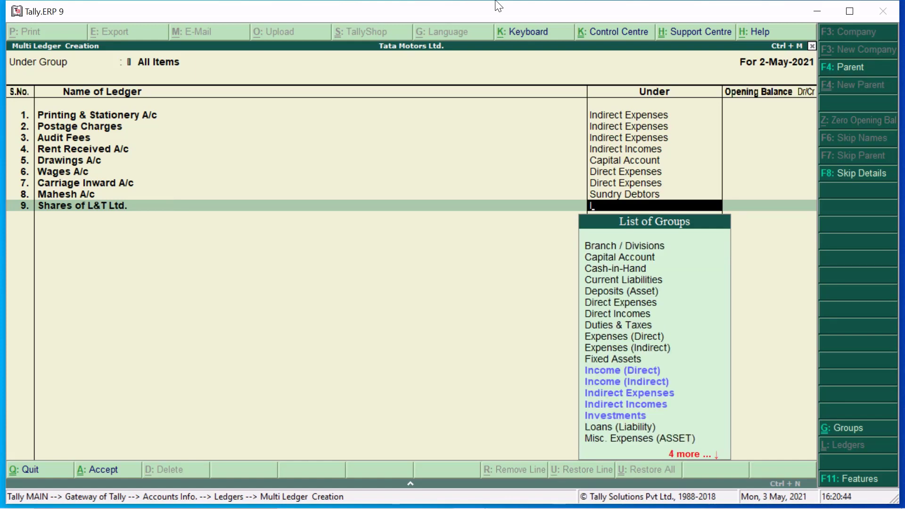
text(n)
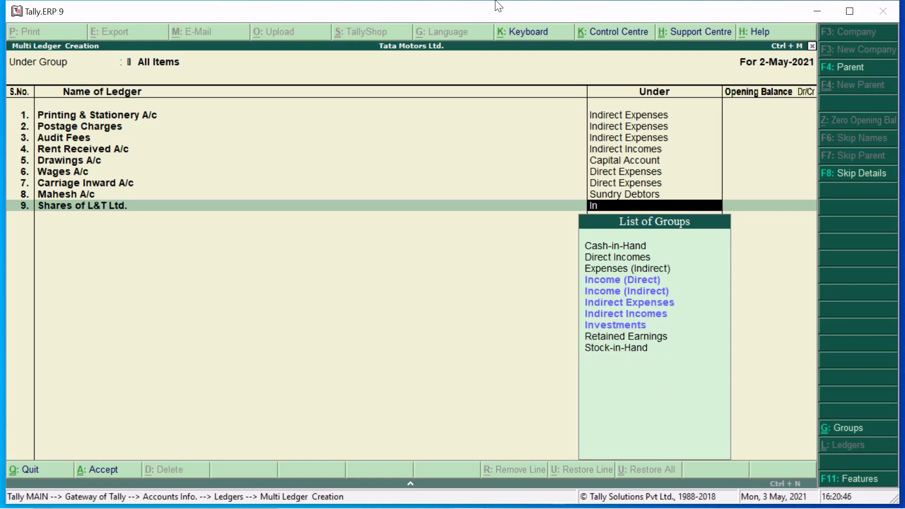
text(v)
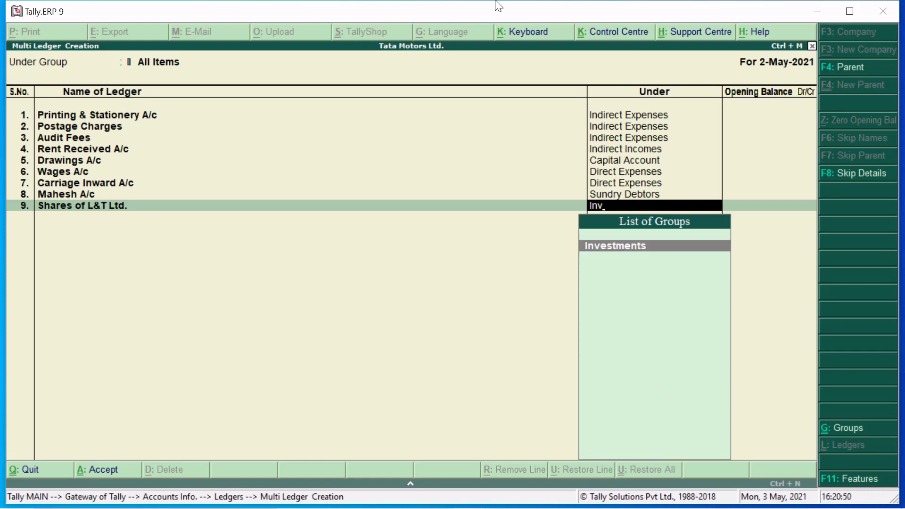
key(Return)
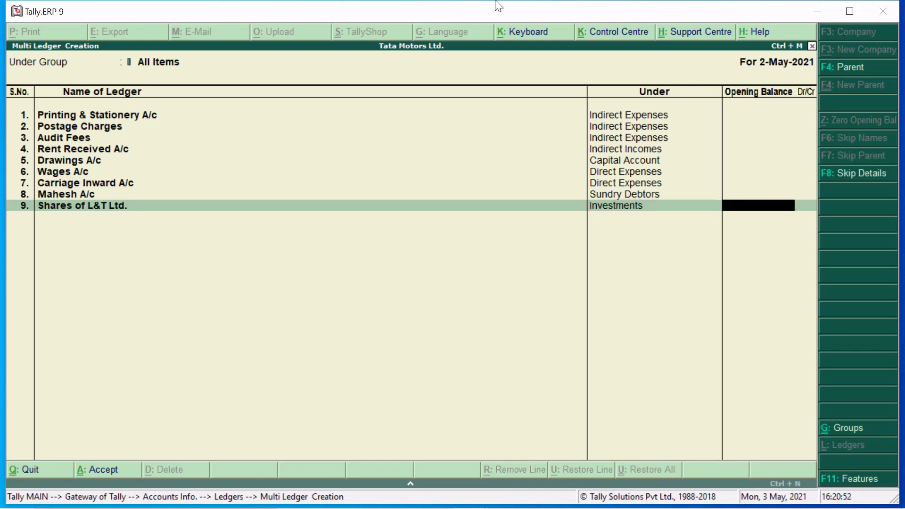
key(Return)
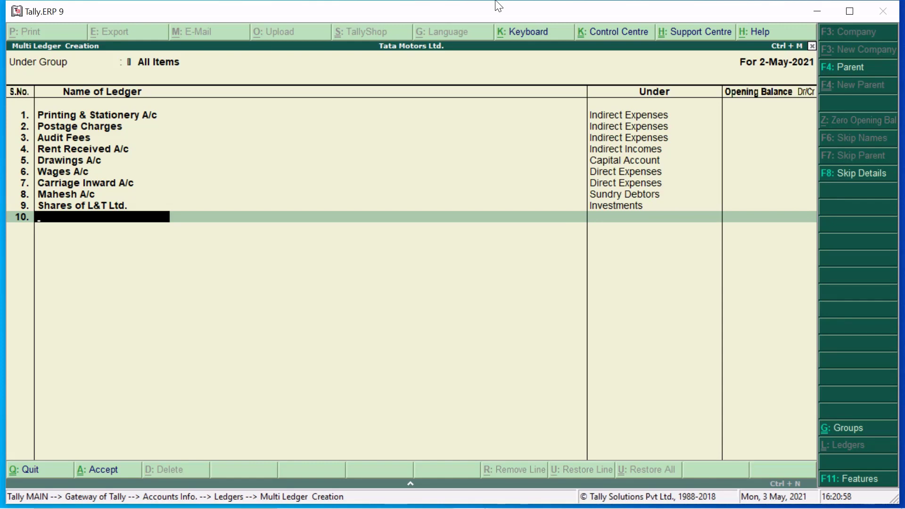
- End the ledger list after the ninth entry and accept the multi-ledger creation
key(Return)
key(Escape)
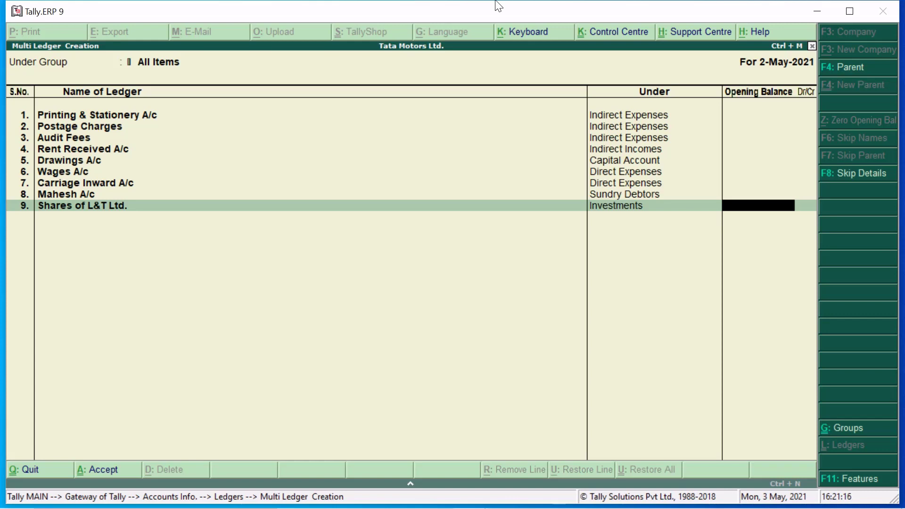
key(Return)
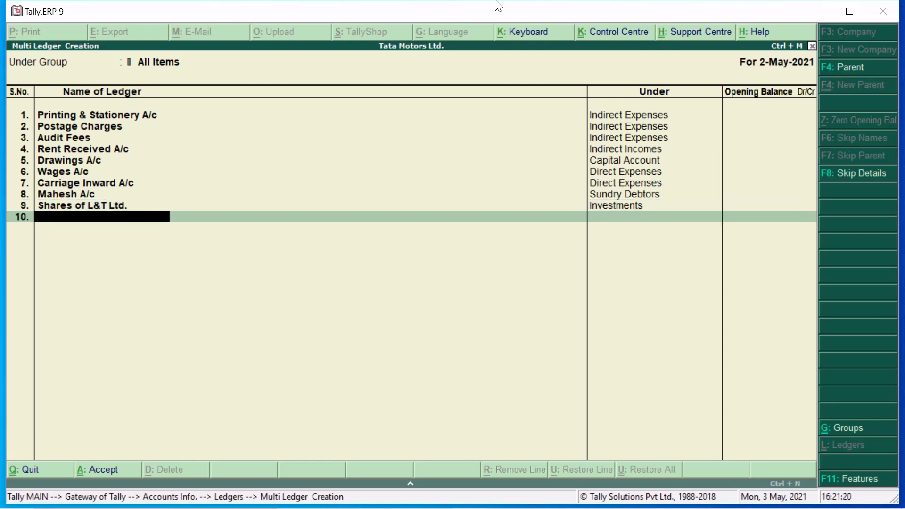
key(Return)
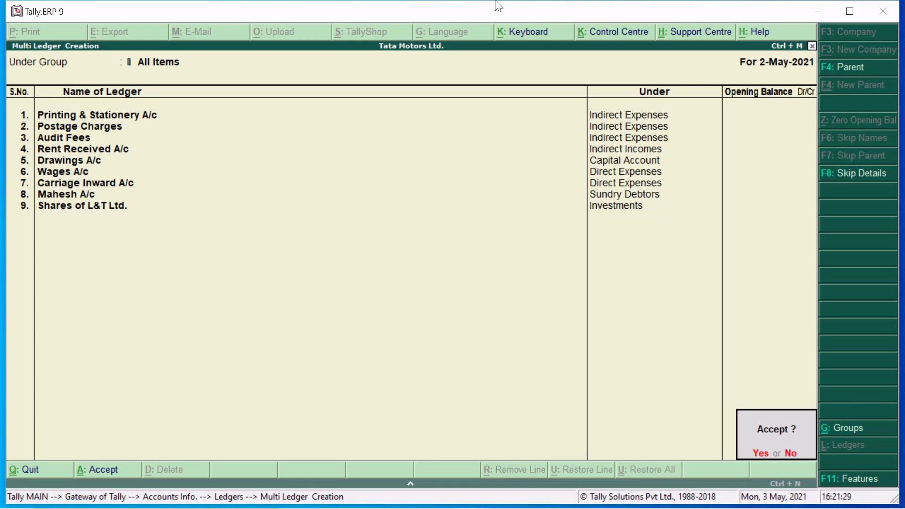
key(y)
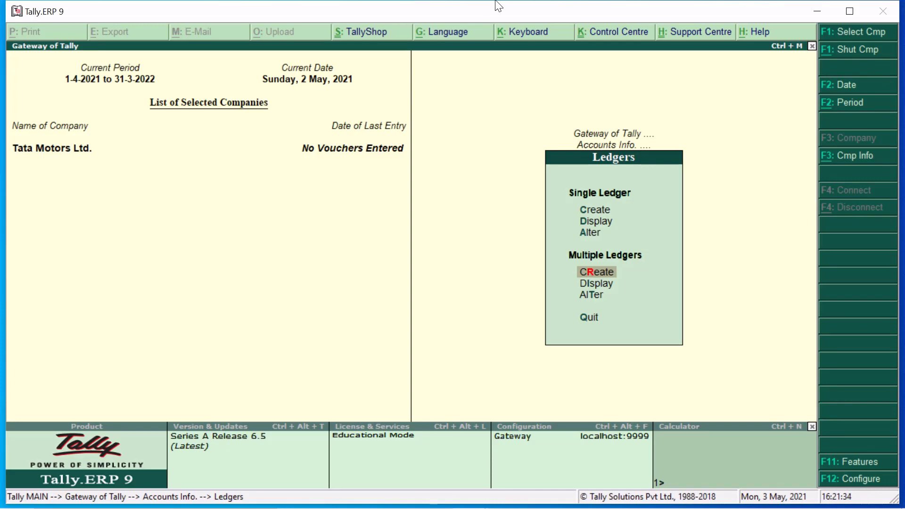
- Open the multiple-ledger display for the group All Items
key(Down)
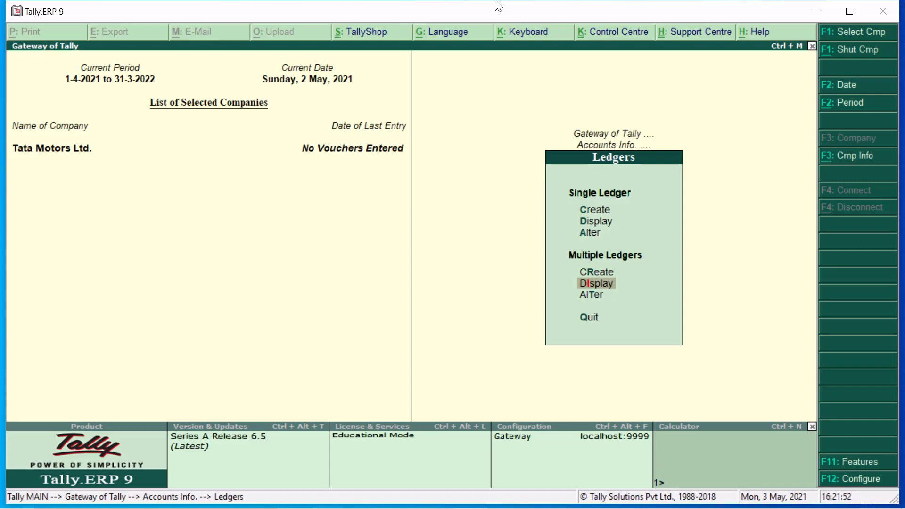
key(Return)
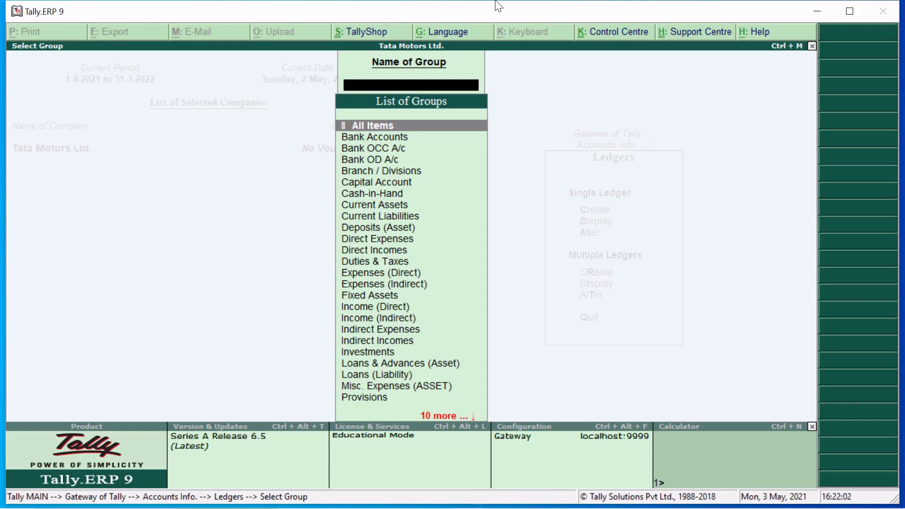
key(Return)
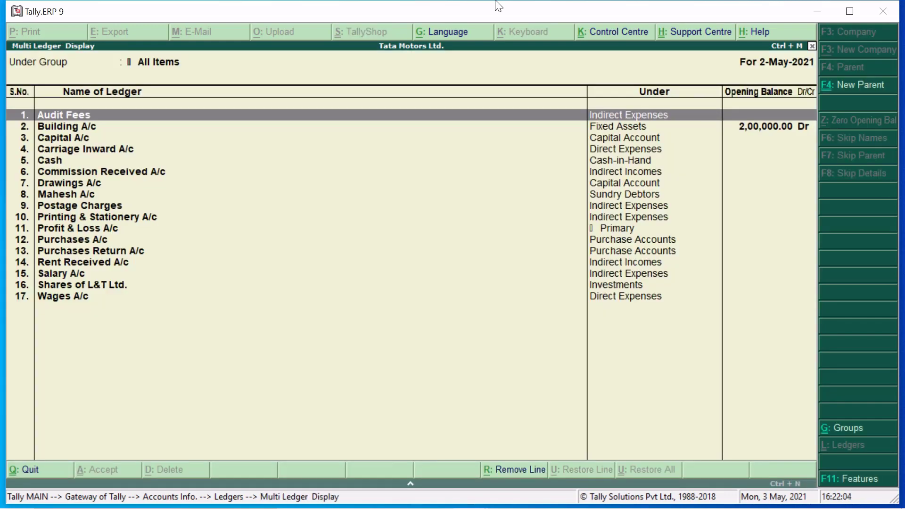
- Go through the displayed list of all ledgers, examining their names, parent groups and opening balances
key(Down)
key(Down)
key(Down)
key(Down)
key(Down)
key(Down)
key(Down)
key(Down)
key(Down)
key(Down)
key(Down)
key(Down)
key(Down)
key(Down)
key(Down)
key(Down)
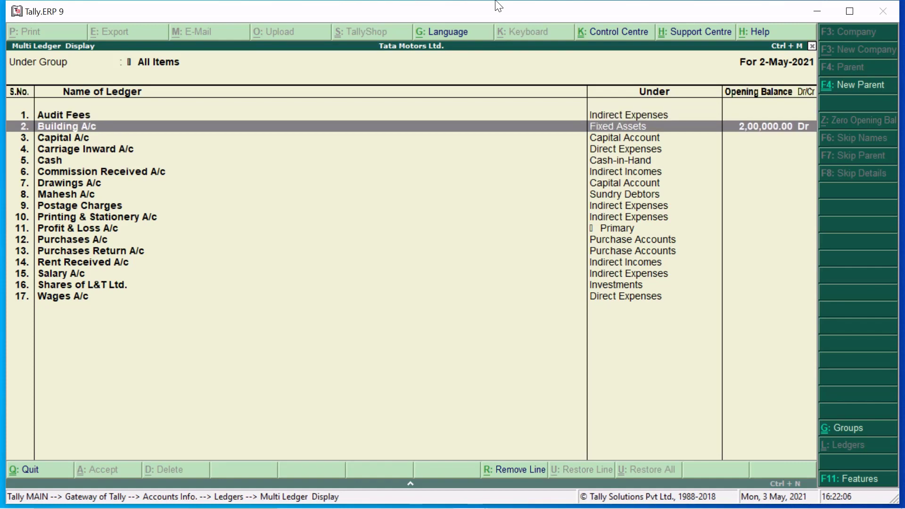
key(Up)
key(Up)
key(Up)
key(Up)
key(Up)
key(Up)
key(Up)
key(Up)
key(Up)
key(Up)
key(Up)
key(Up)
key(Up)
key(Up)
key(Up)
key(Up)
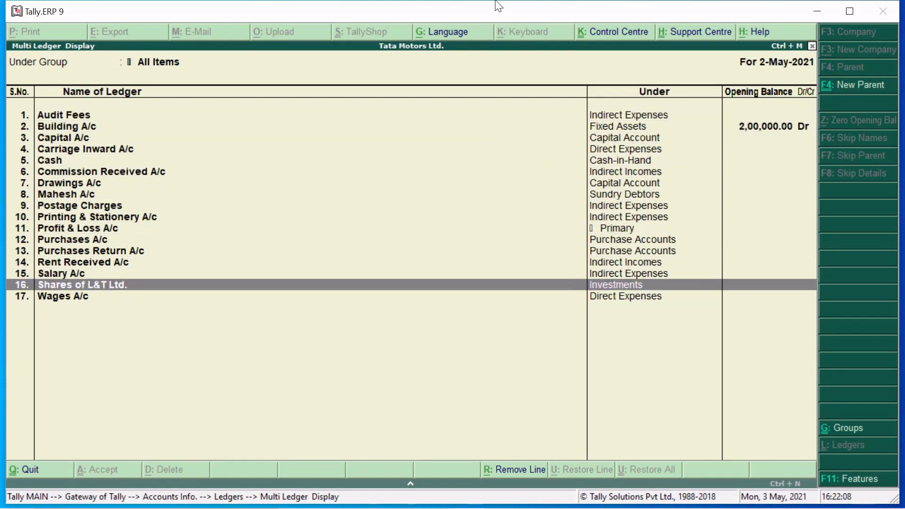
key(Down)
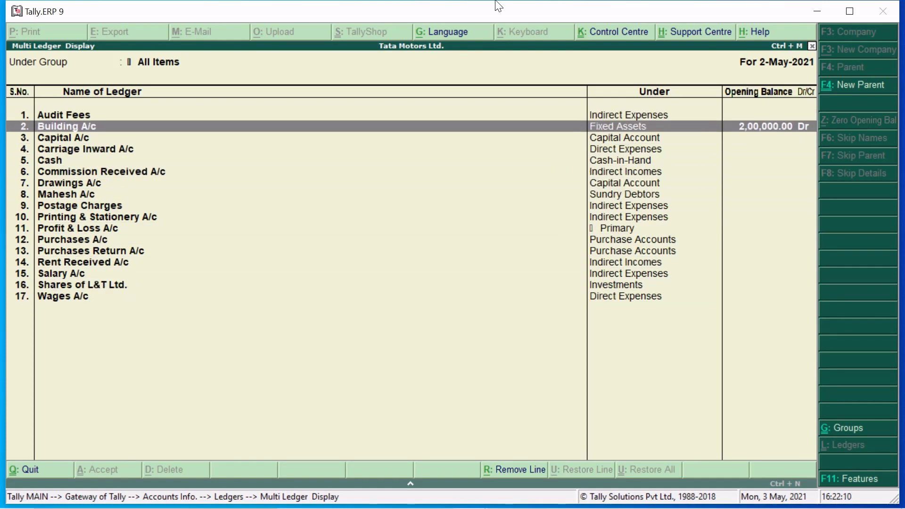
key(Down)
key(Down)
key(Down)
key(Down)
key(Down)
key(Down)
key(Down)
key(Down)
key(Down)
key(Down)
key(Down)
key(Down)
key(Down)
key(Down)
key(Down)
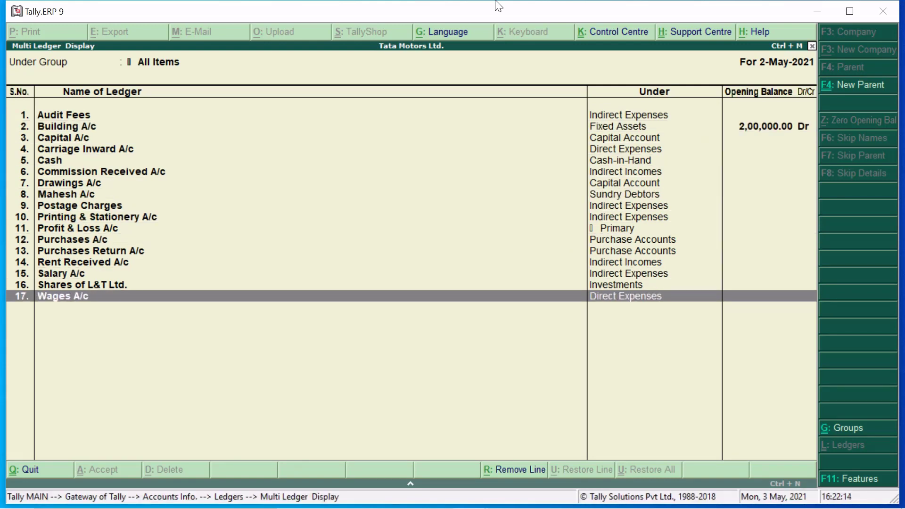
key(Up)
key(Up)
key(Up)
key(Up)
key(Up)
key(Up)
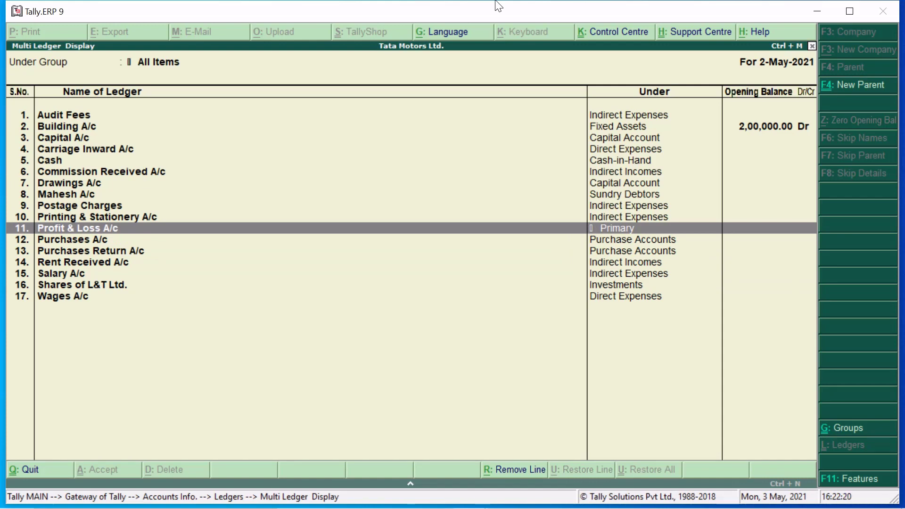
- Go back up the ledger list from Profit & Loss A/c and examine the Cash ledger and its parent group
key(Up)
key(Up)
key(Up)
key(Up)
key(Up)
key(Up)
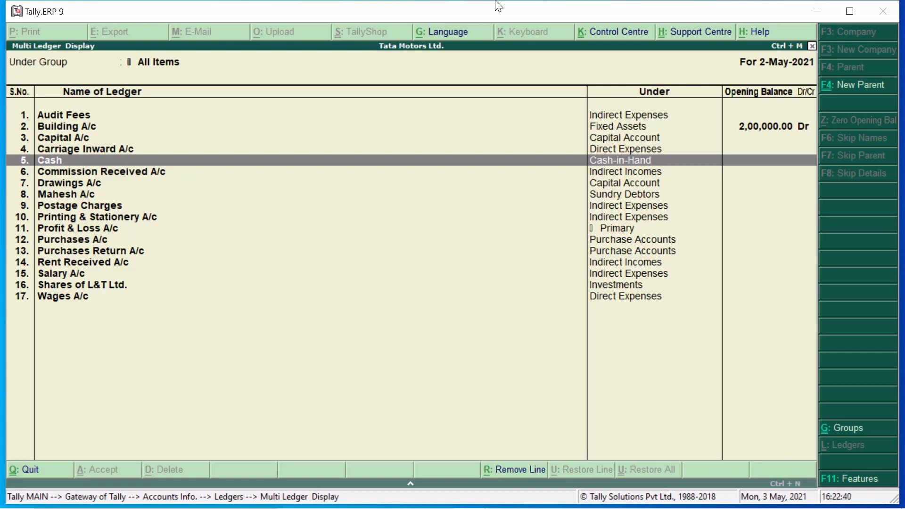
- Close the multiple-ledger display and return to the Gateway of Tally, declining to quit the program
key(Escape)
key(Escape)
key(Escape)
key(Escape)
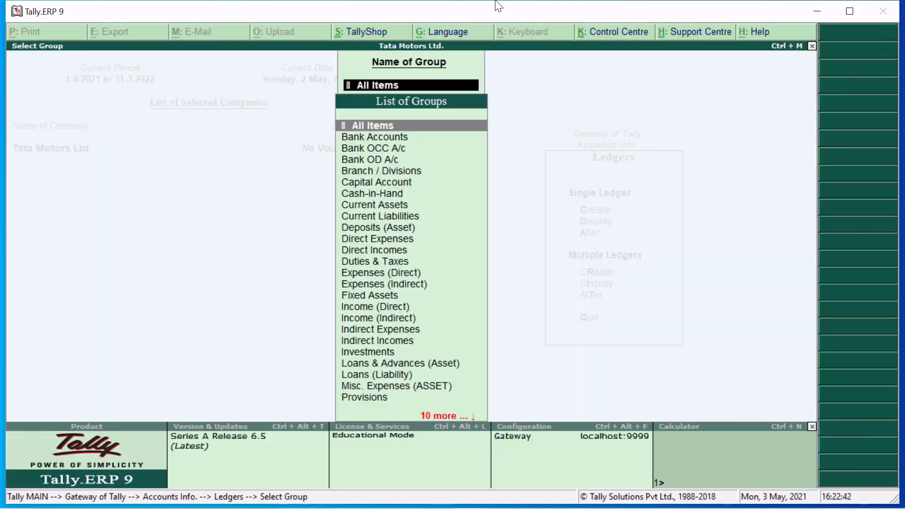
key(Escape)
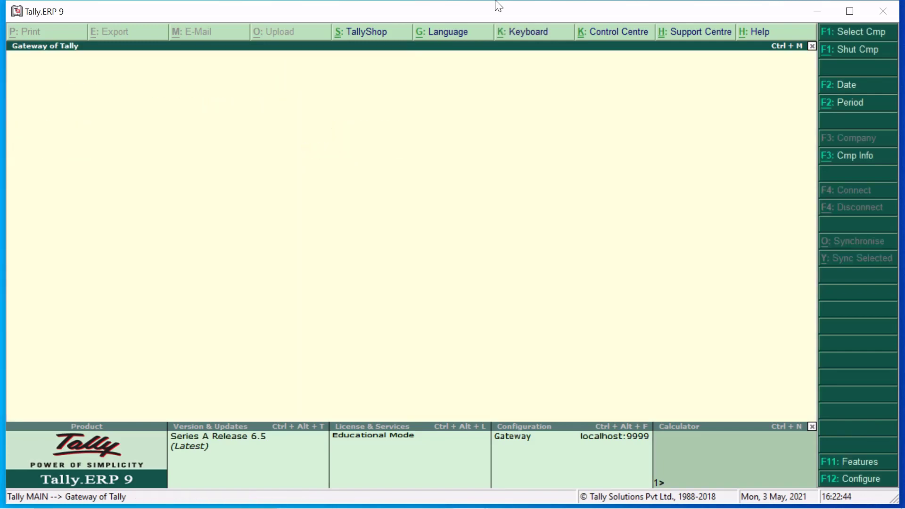
key(Escape)
key(Escape)
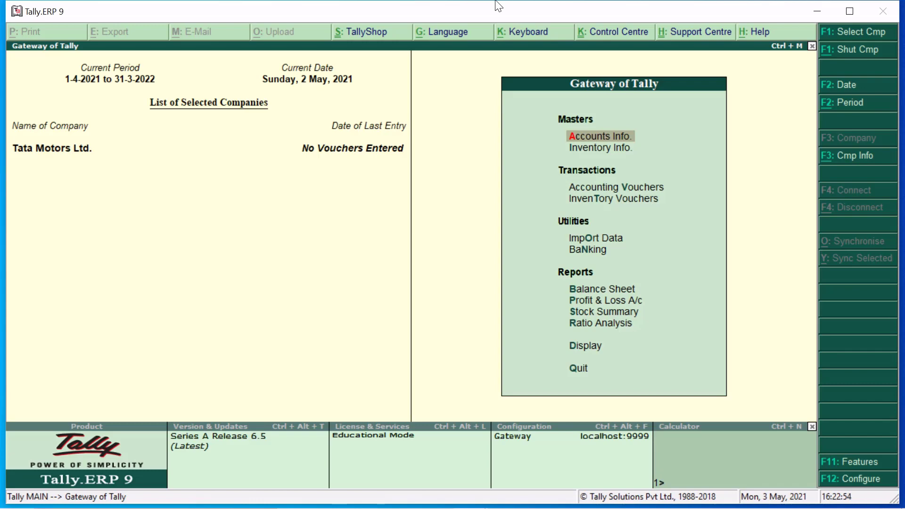
key(Escape)
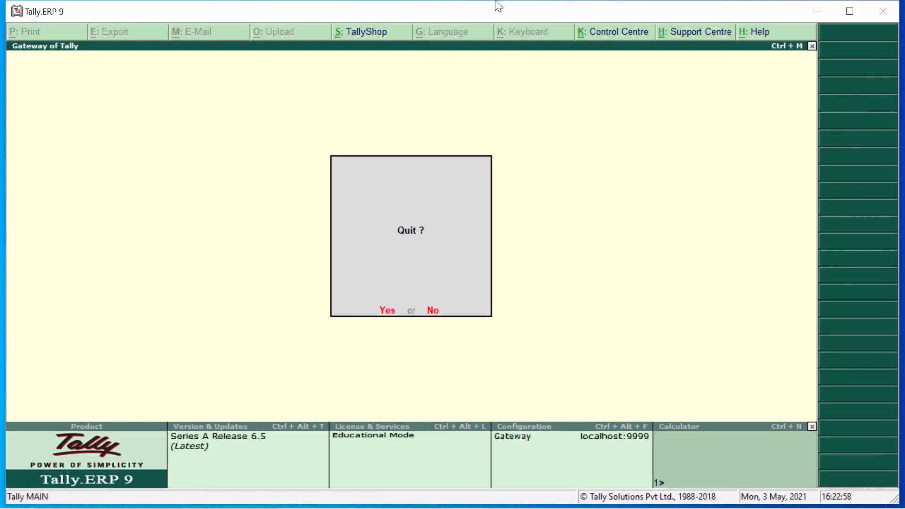
key(n)
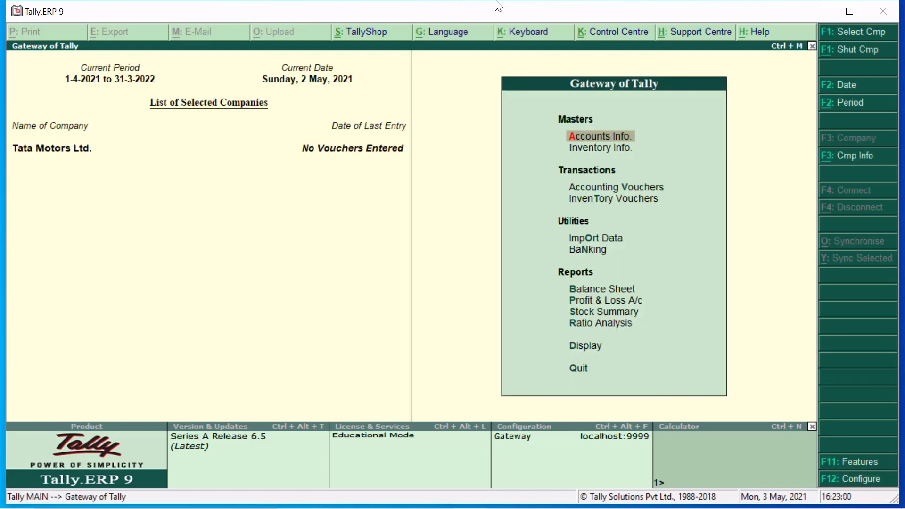